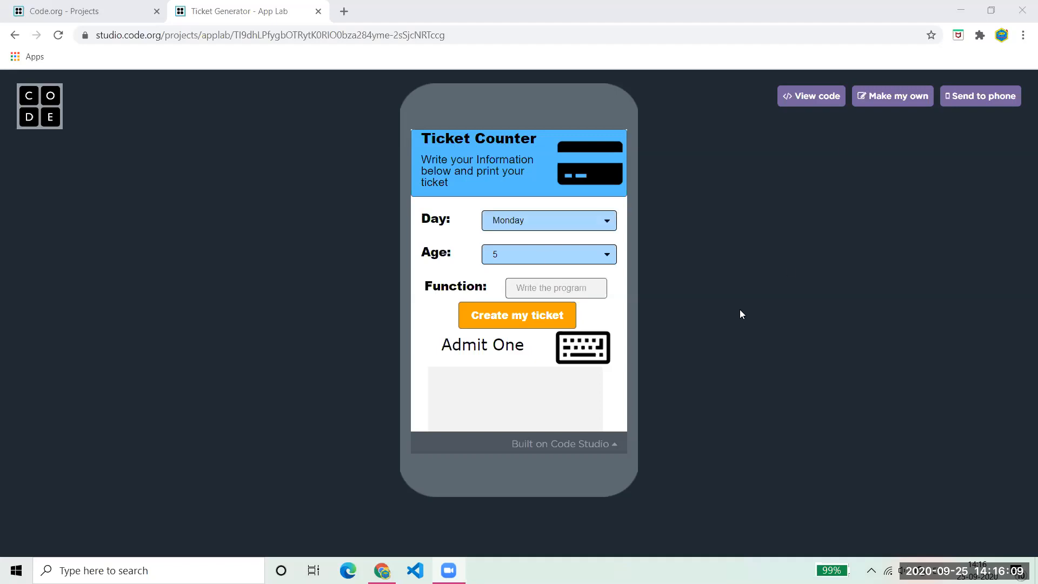
- Generate a ticket for Friday, age 13, with swimming as the activity
{"action": "left_click", "coordinate": [585, 227]}
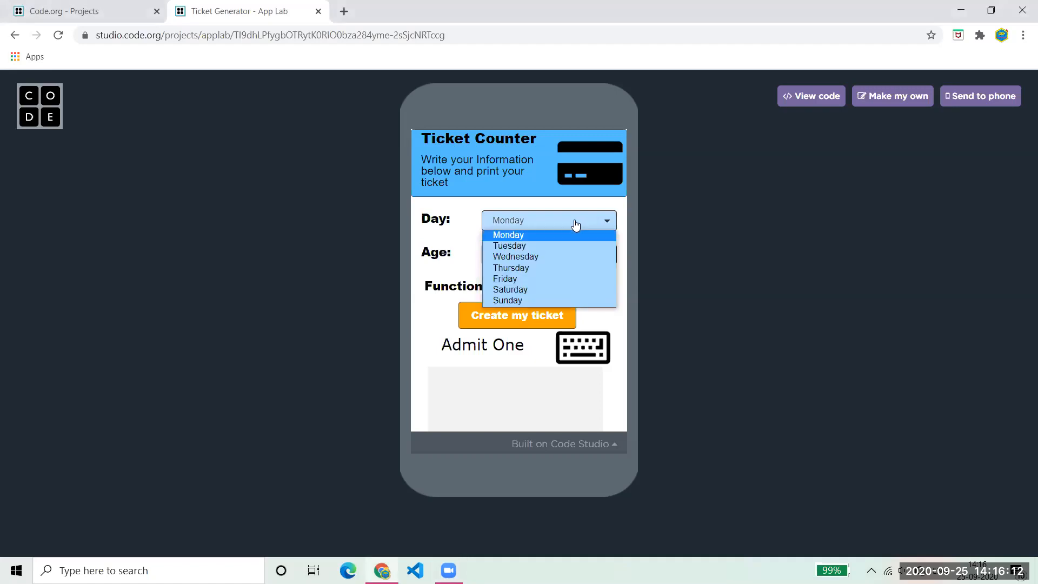
{"action": "left_click", "coordinate": [670, 256]}
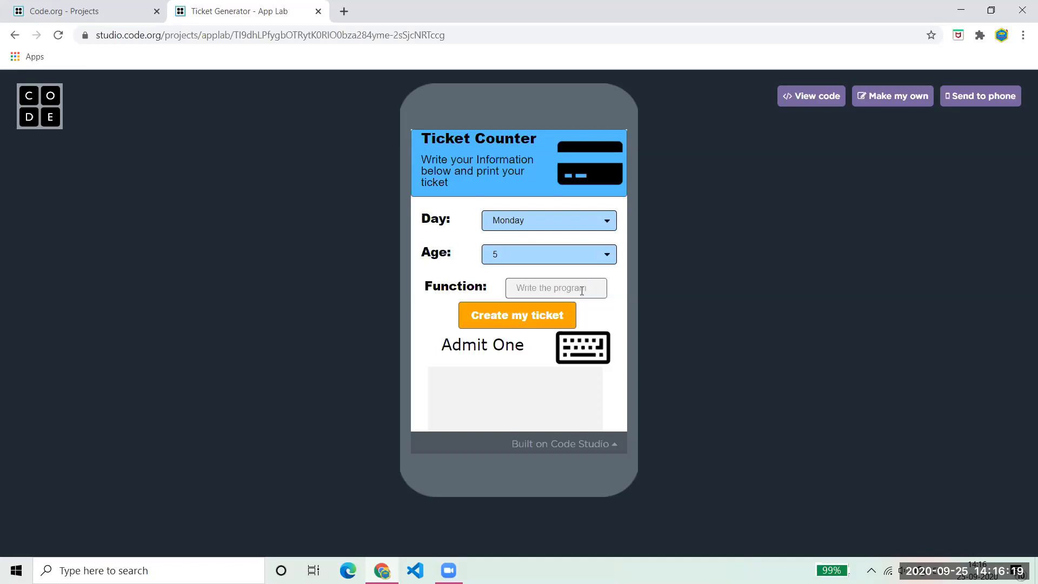
{"action": "left_click", "coordinate": [567, 221]}
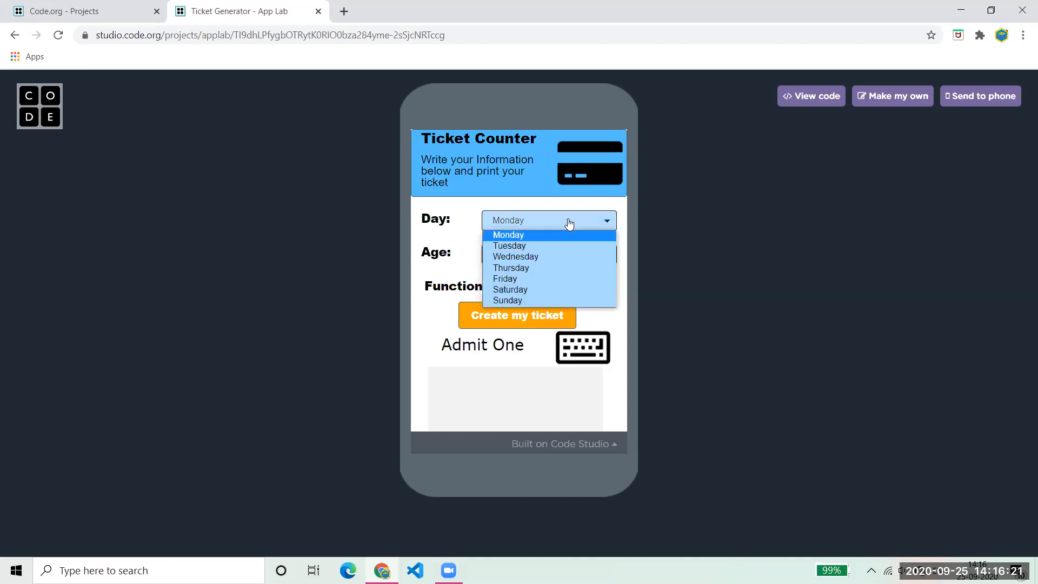
{"action": "left_click", "coordinate": [553, 281]}
{"action": "left_click", "coordinate": [565, 257]}
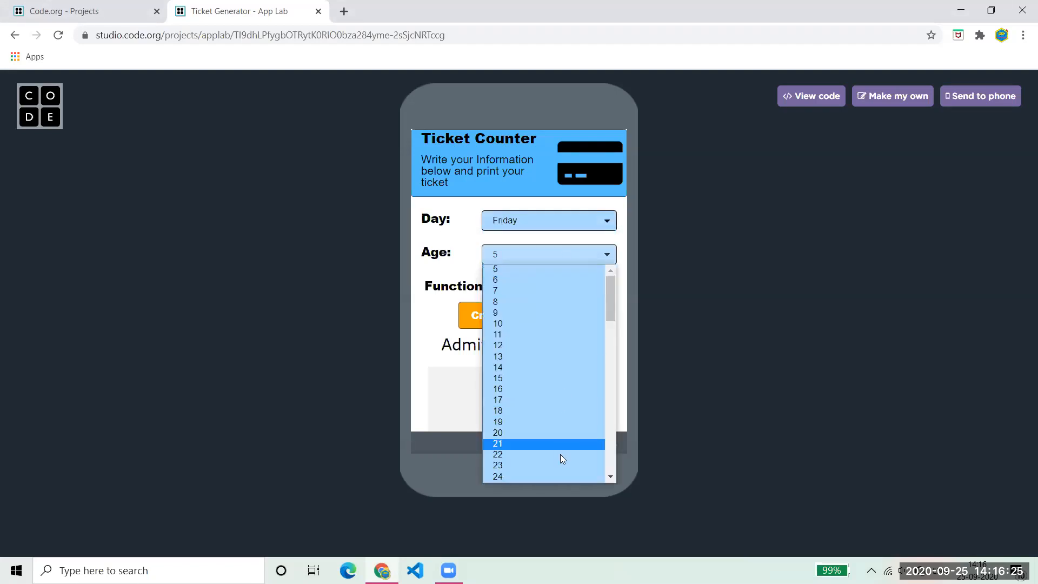
{"action": "left_click", "coordinate": [546, 357]}
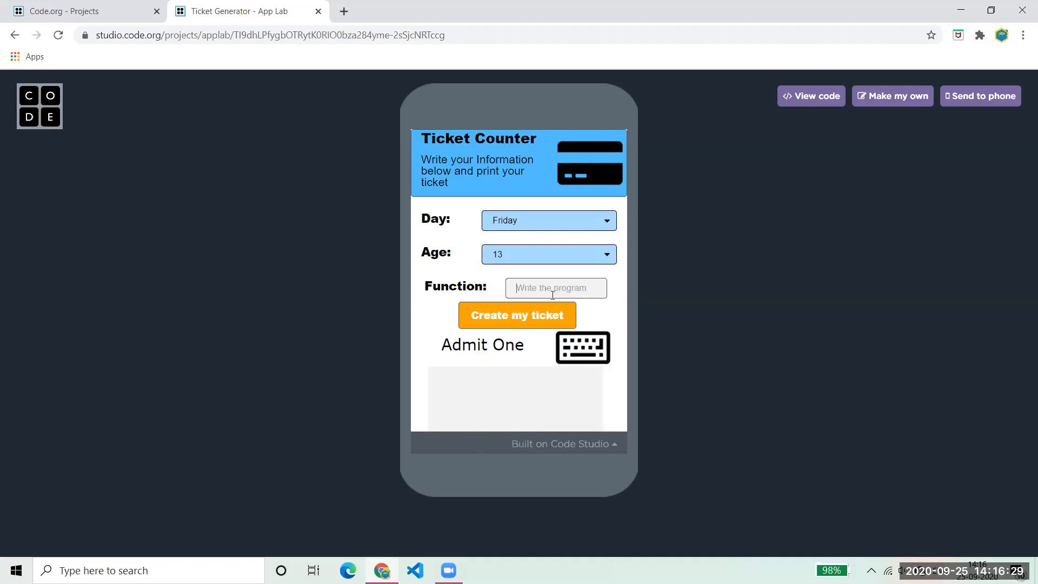
{"action": "type", "text": "swimming"}
{"action": "left_click", "coordinate": [515, 315]}
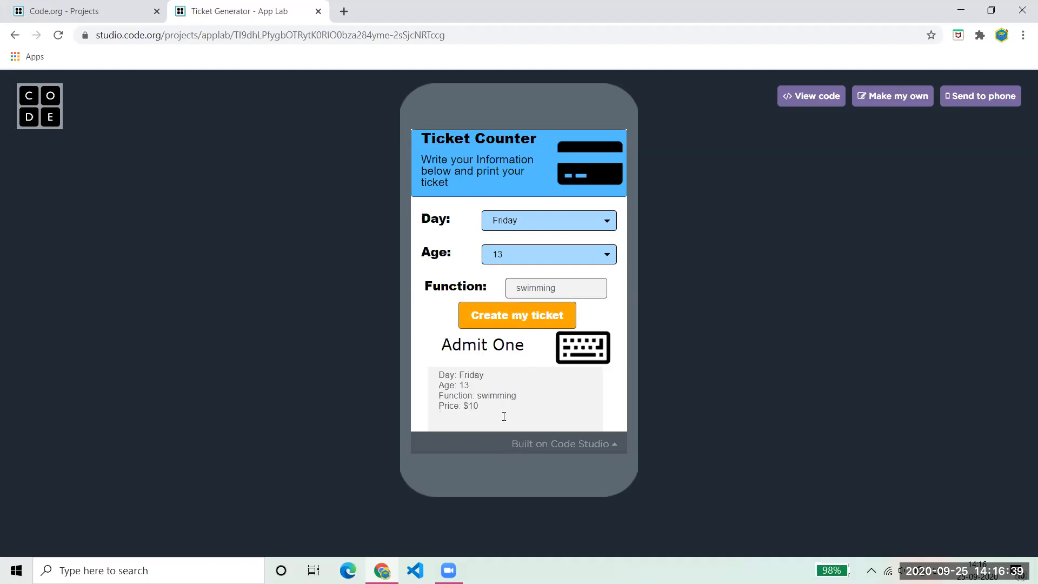
- Trim the ticket price to $10 and add a first line reading 'this is my'
{"action": "left_click_drag", "start_coordinate": [507, 421], "coordinate": [380, 336]}
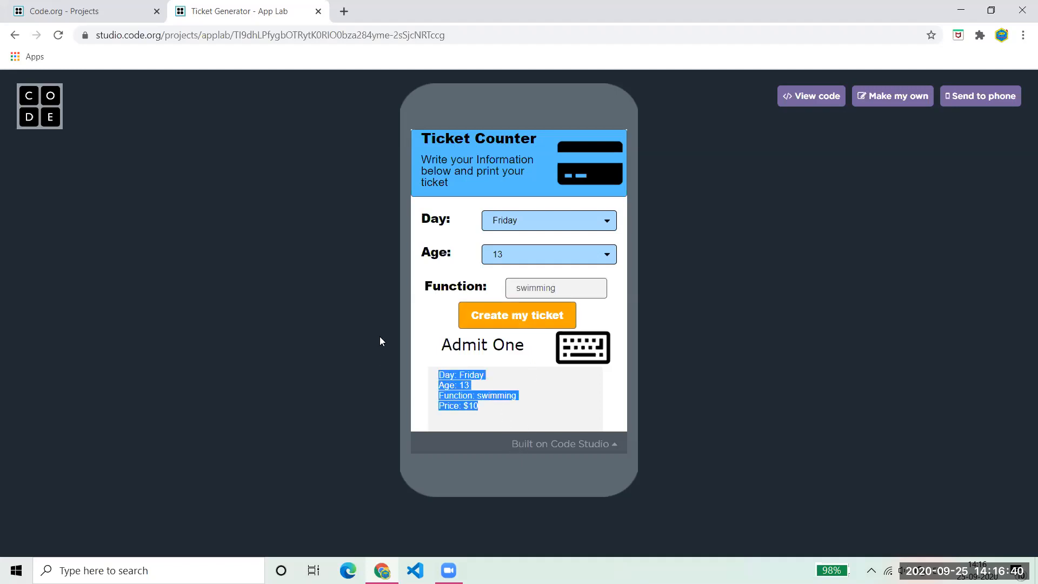
{"action": "left_click", "coordinate": [528, 405]}
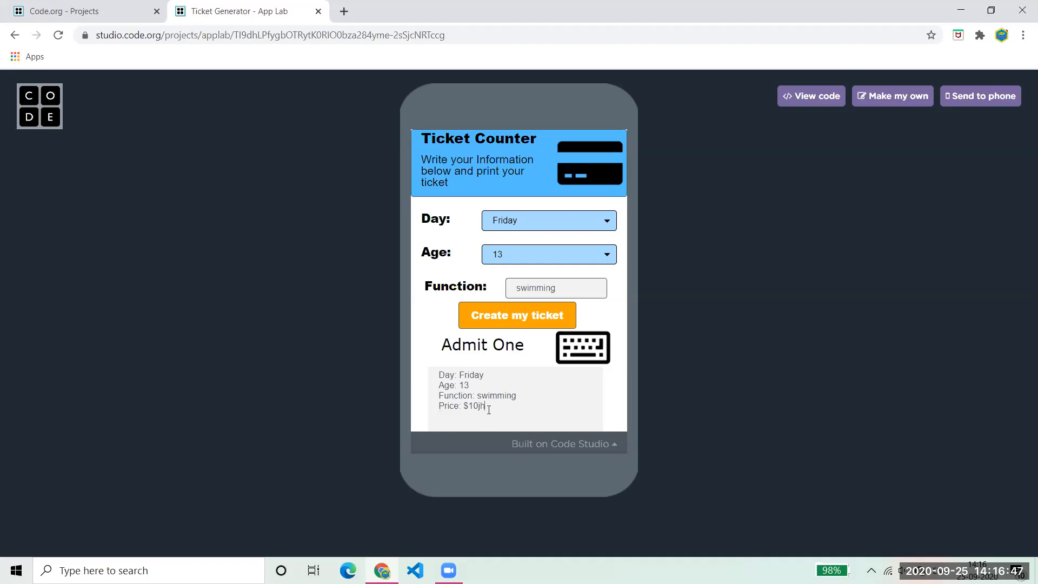
{"action": "key", "text": "BackSpace"}
{"action": "left_click", "coordinate": [439, 374]}
{"action": "key", "text": "Return"}
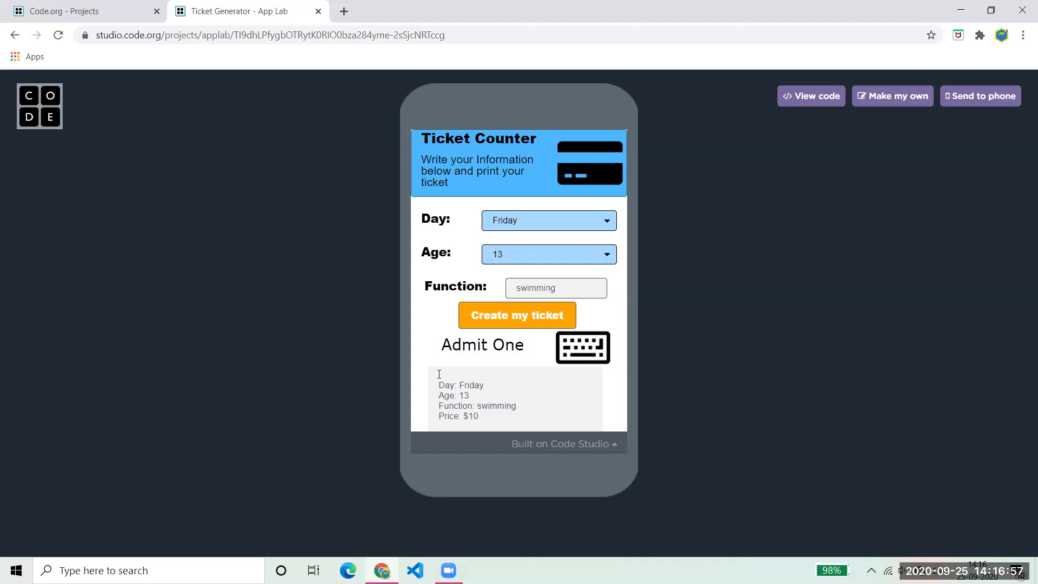
{"action": "type", "text": "his is my"}
- Open Code.org in a new browser tab and start a new App Lab project from Create
{"action": "left_click", "coordinate": [343, 11]}
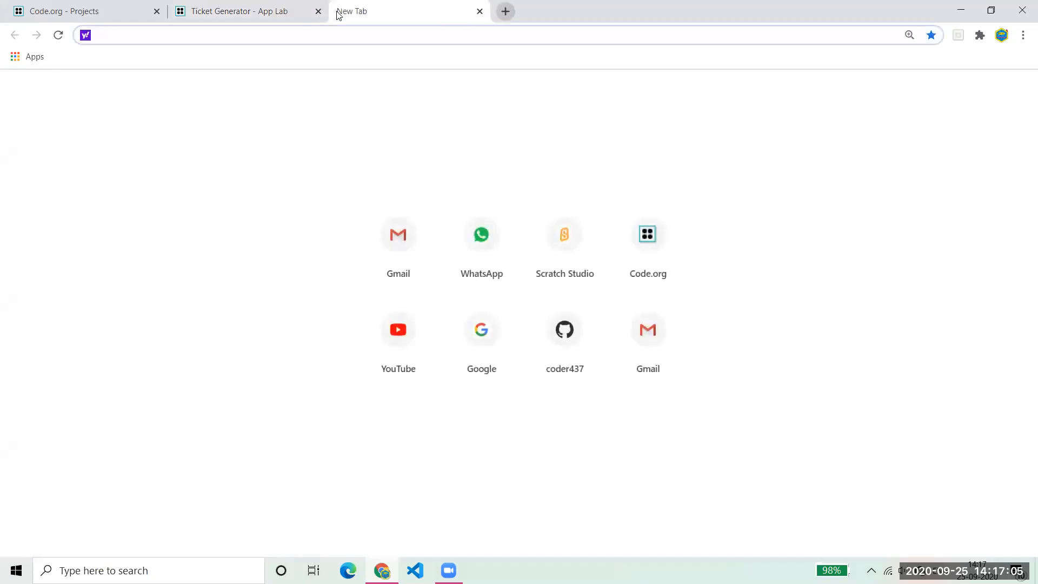
{"action": "left_click", "coordinate": [280, 10]}
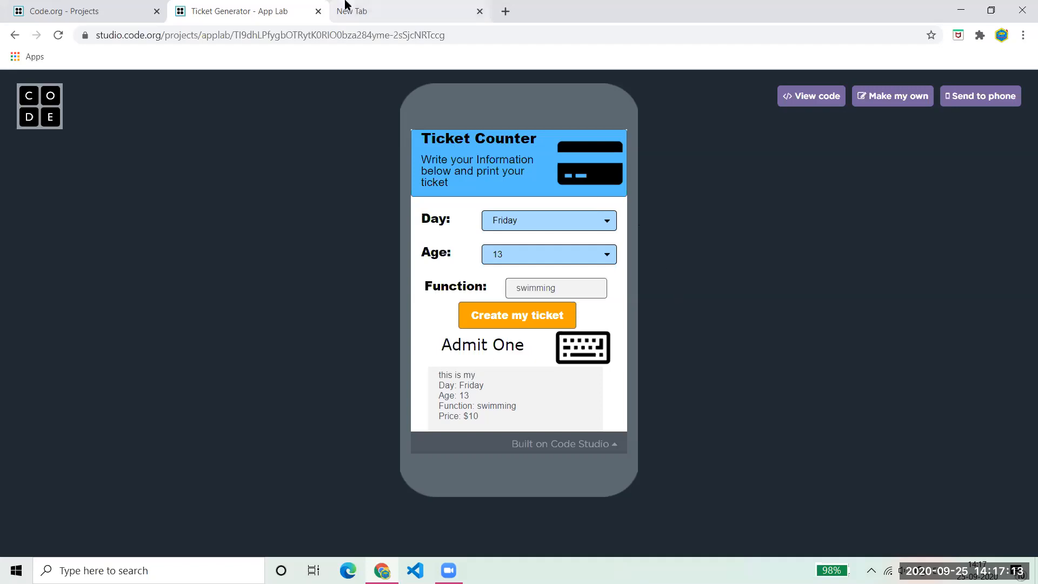
{"action": "left_click", "coordinate": [364, 10]}
{"action": "left_click", "coordinate": [660, 253]}
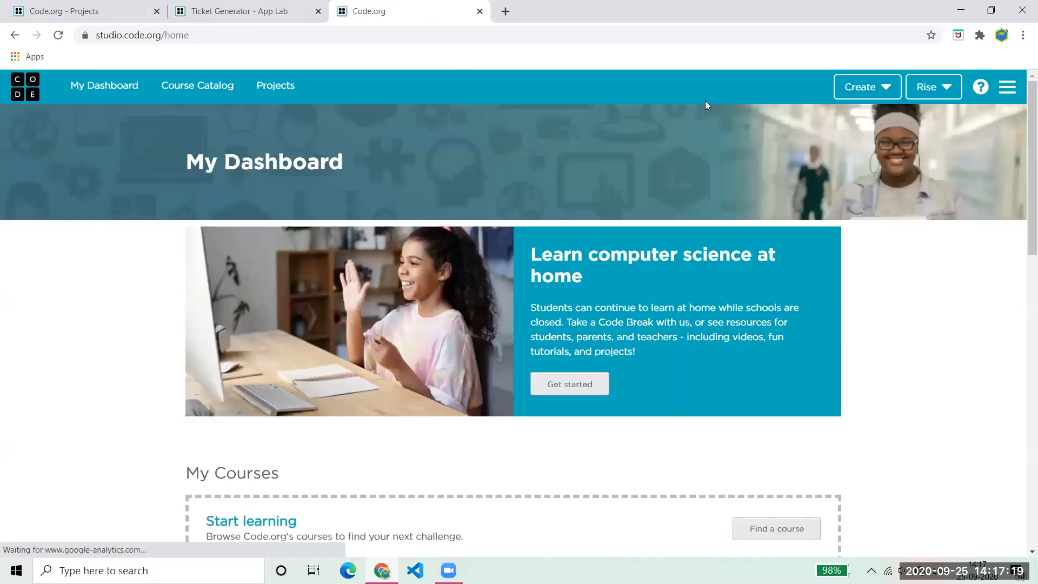
{"action": "left_click", "coordinate": [872, 95]}
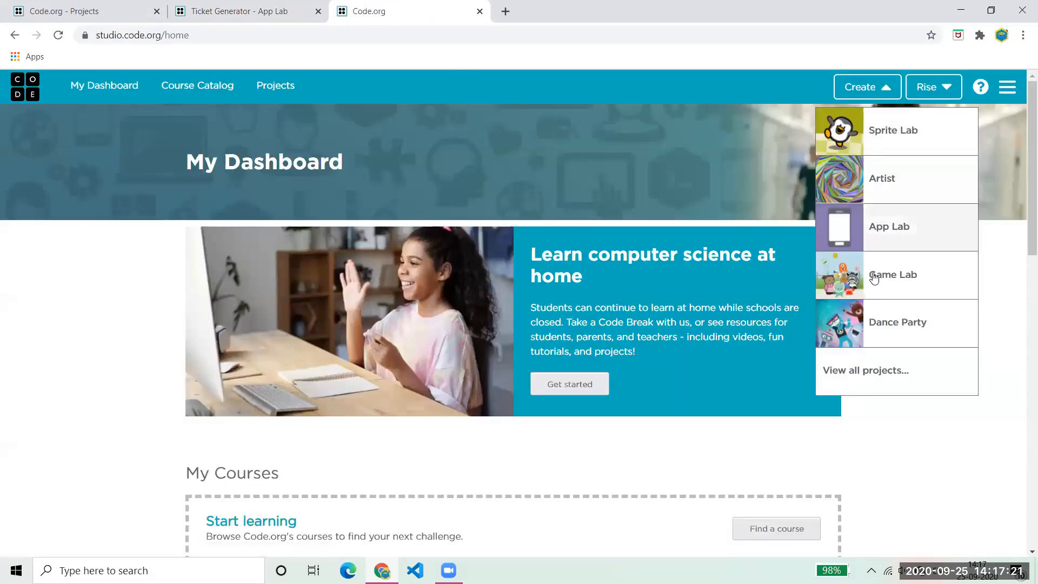
{"action": "left_click", "coordinate": [899, 238]}
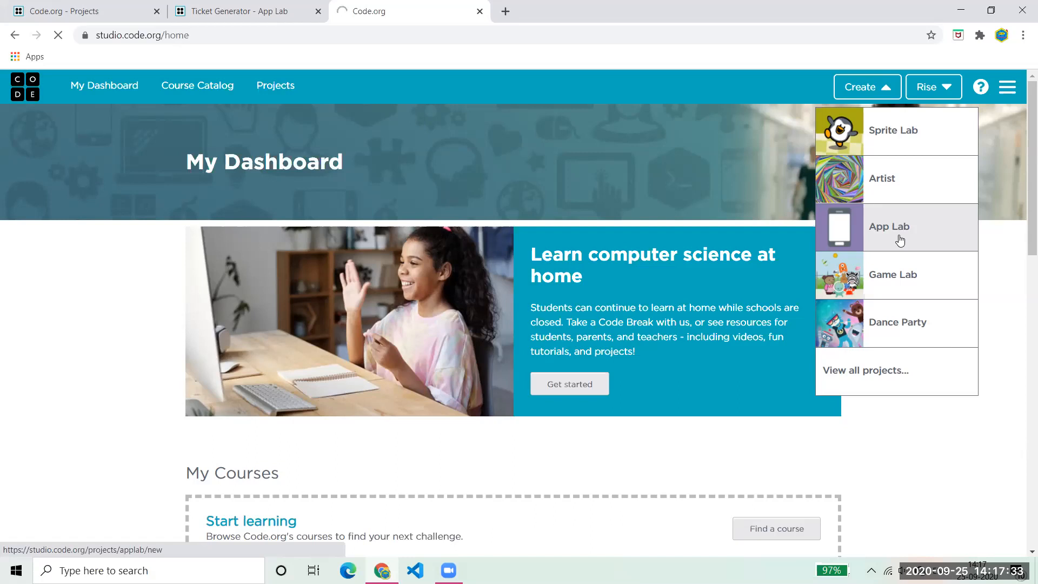
{"action": "left_click", "coordinate": [250, 9]}
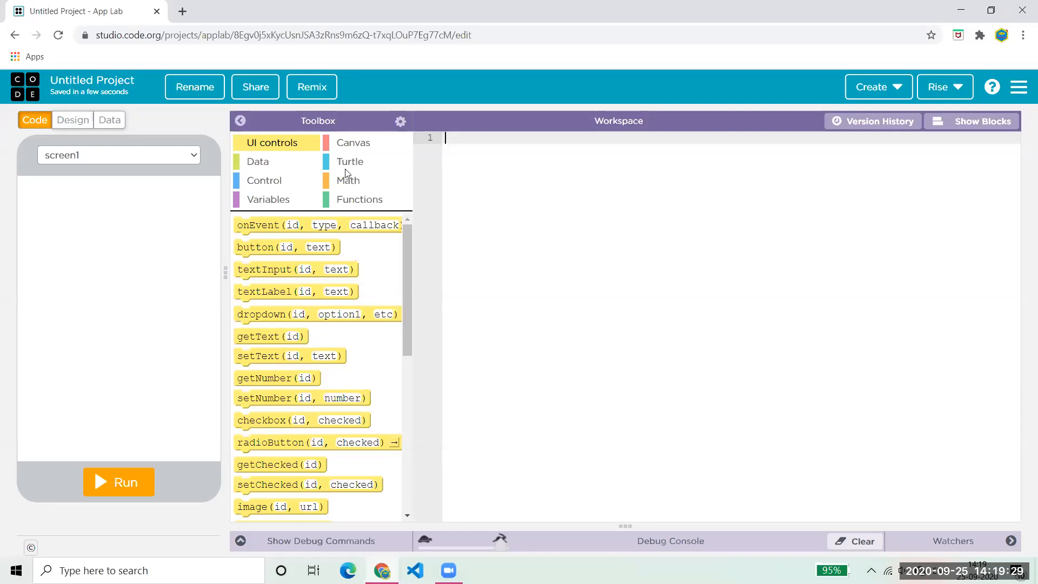
- Replace 'Untitled Project' with 'Ticket Generator' as the project name and save it
{"action": "left_click", "coordinate": [219, 81]}
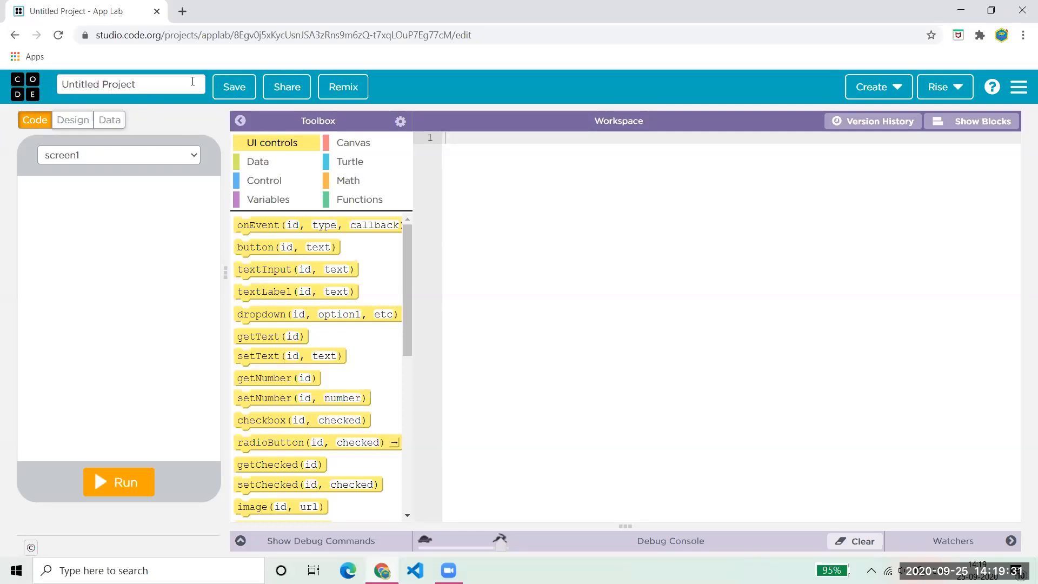
{"action": "left_click_drag", "start_coordinate": [204, 82], "coordinate": [2, 84]}
{"action": "type", "text": "T"}
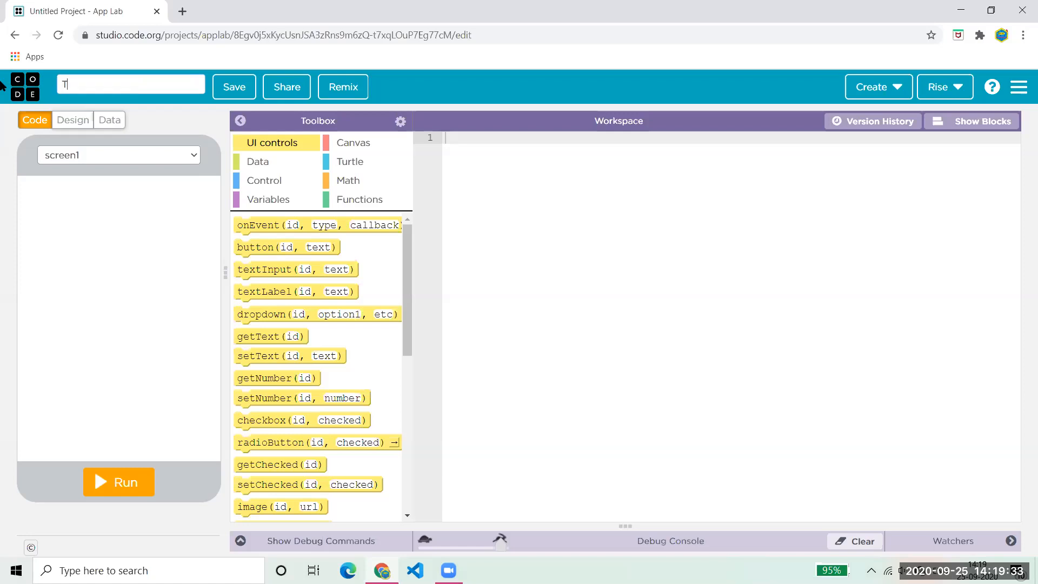
{"action": "type", "text": "icket Generatoor"}
{"action": "key", "text": "BackSpace"}
{"action": "key", "text": "BackSpace"}
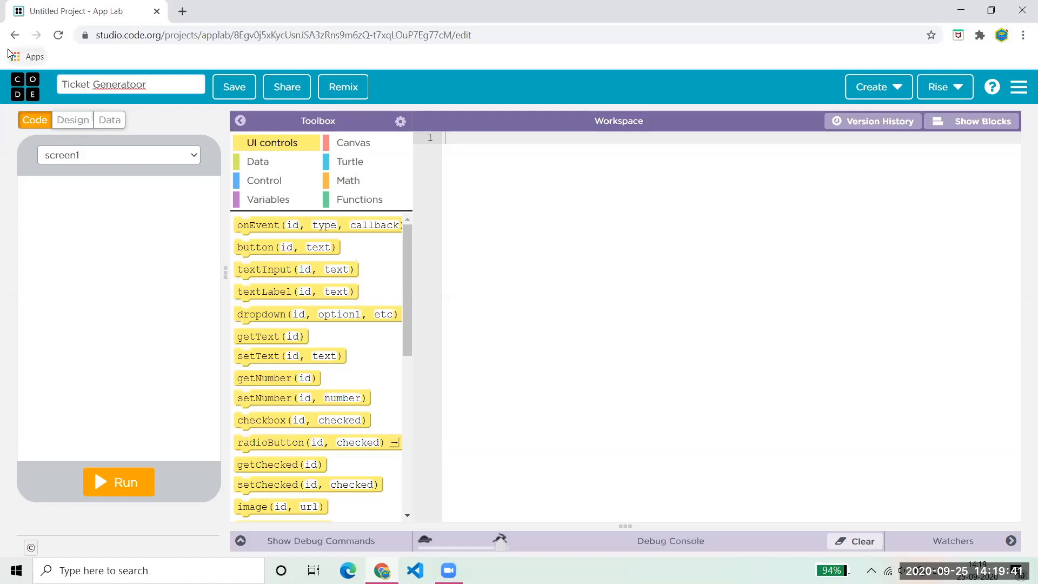
{"action": "type", "text": "r"}
{"action": "left_click", "coordinate": [227, 91]}
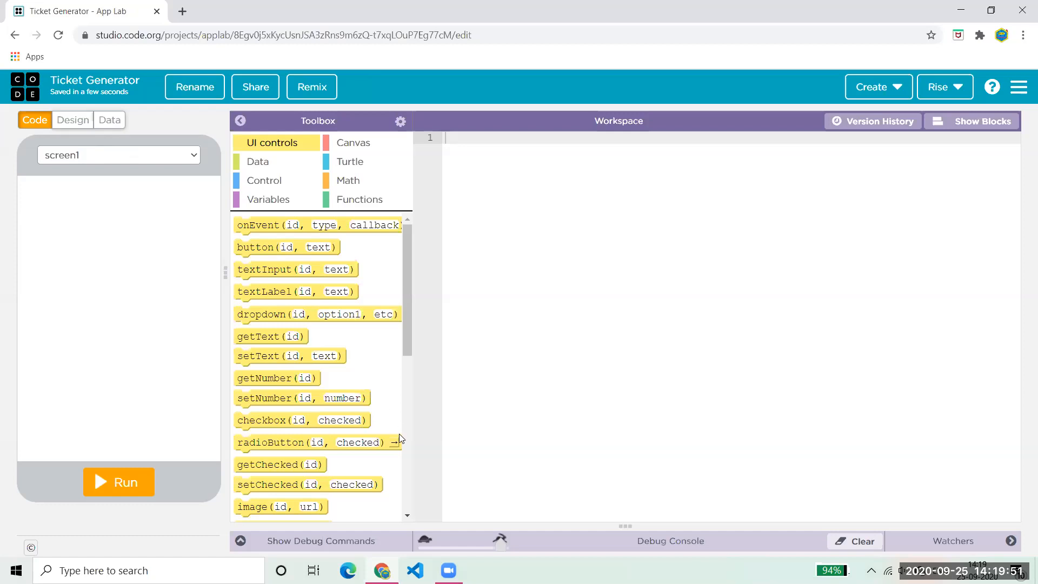
- In Design mode, change the screen's id to MainScreen
{"action": "left_click", "coordinate": [82, 121]}
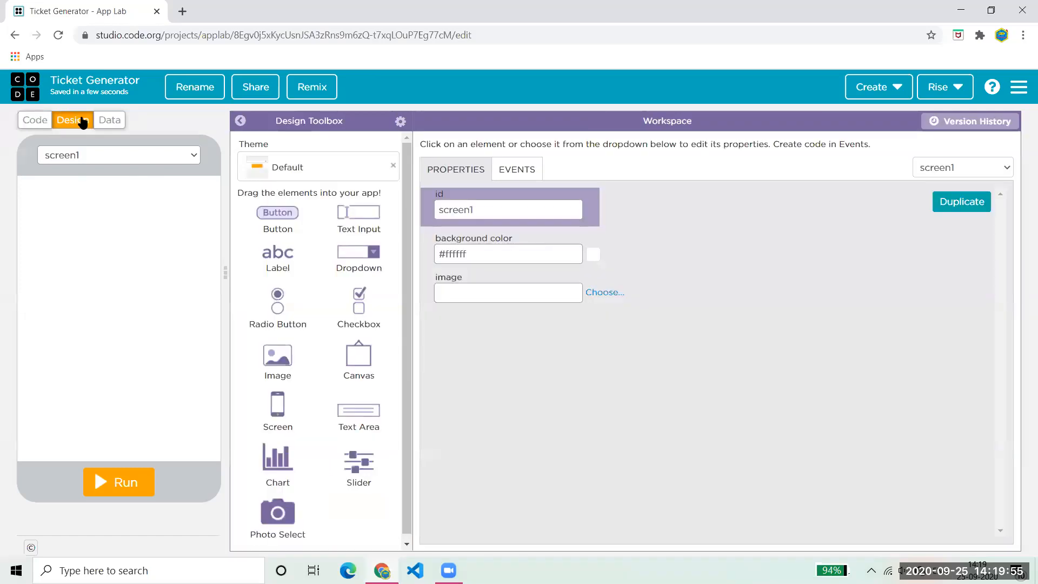
{"action": "left_click_drag", "start_coordinate": [405, 199], "coordinate": [409, 268]}
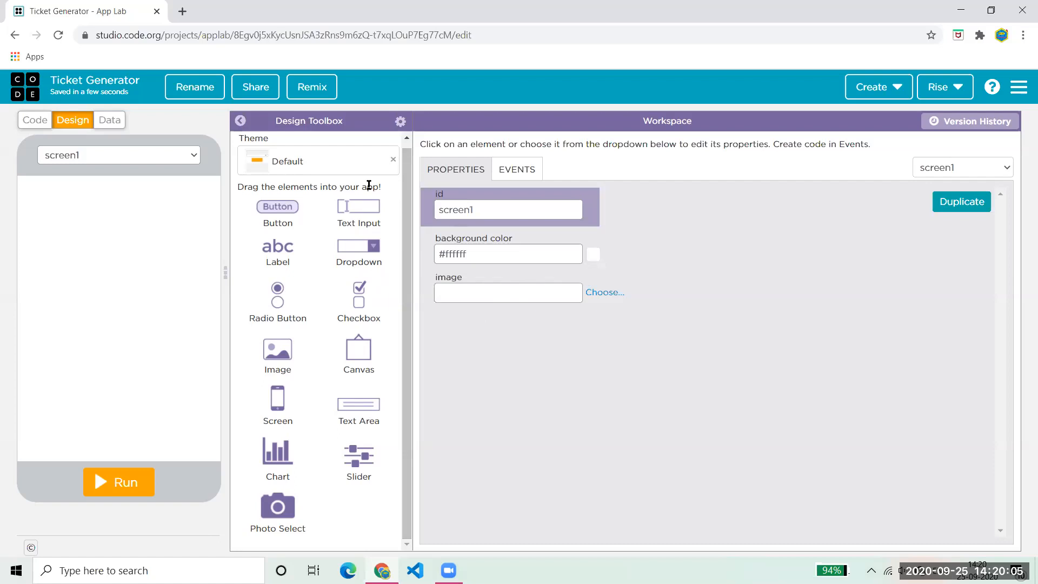
{"action": "left_click", "coordinate": [189, 156]}
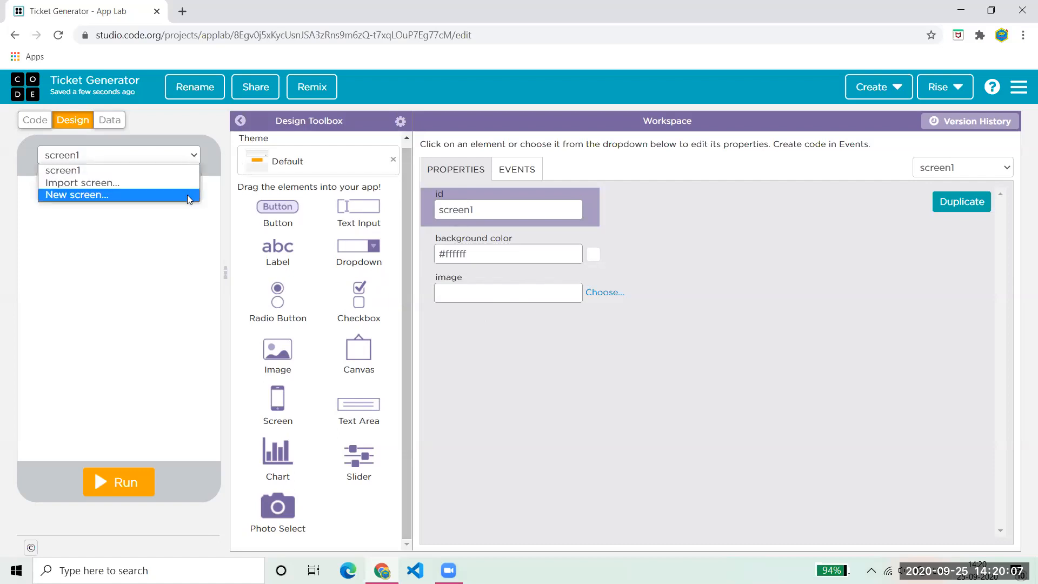
{"action": "left_click", "coordinate": [189, 212]}
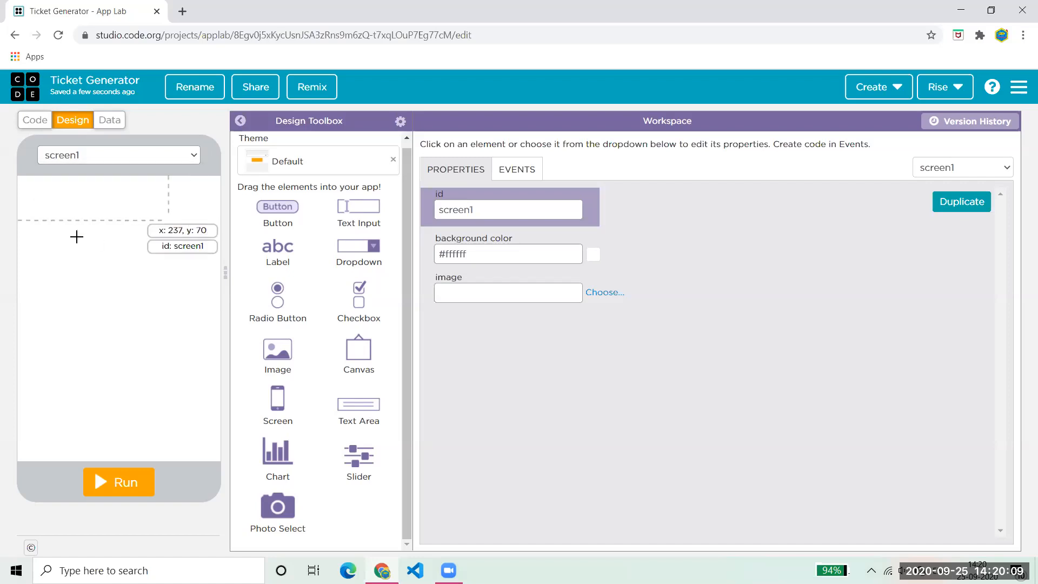
{"action": "double_click", "coordinate": [515, 216]}
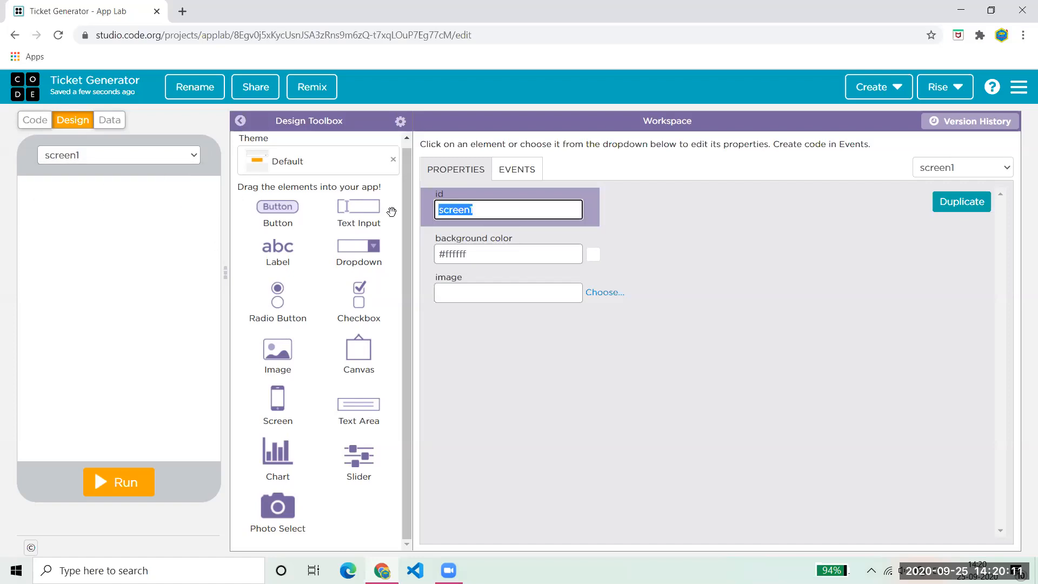
{"action": "type", "text": "MainScreen"}
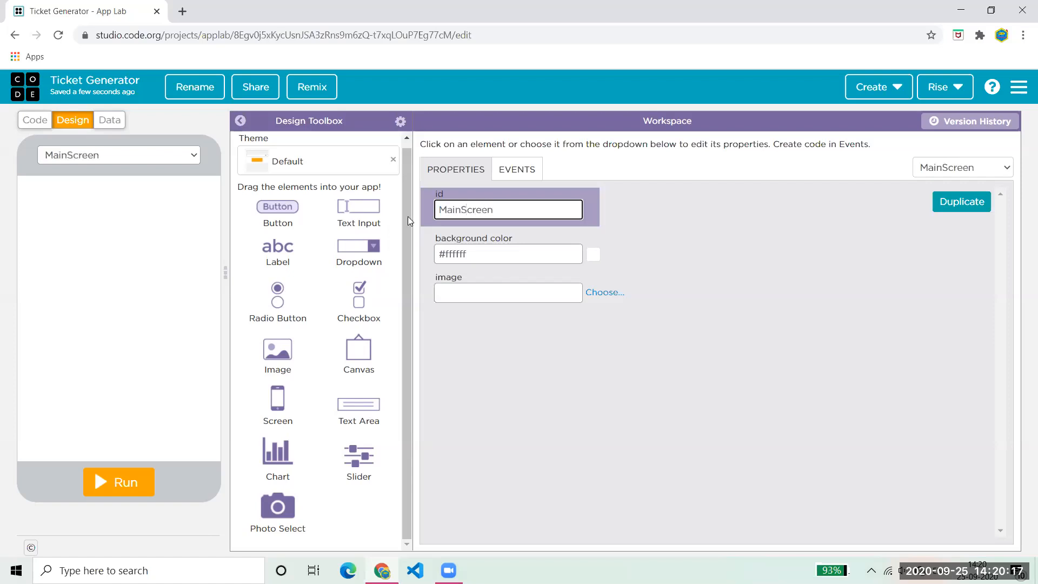
{"action": "left_click", "coordinate": [765, 291]}
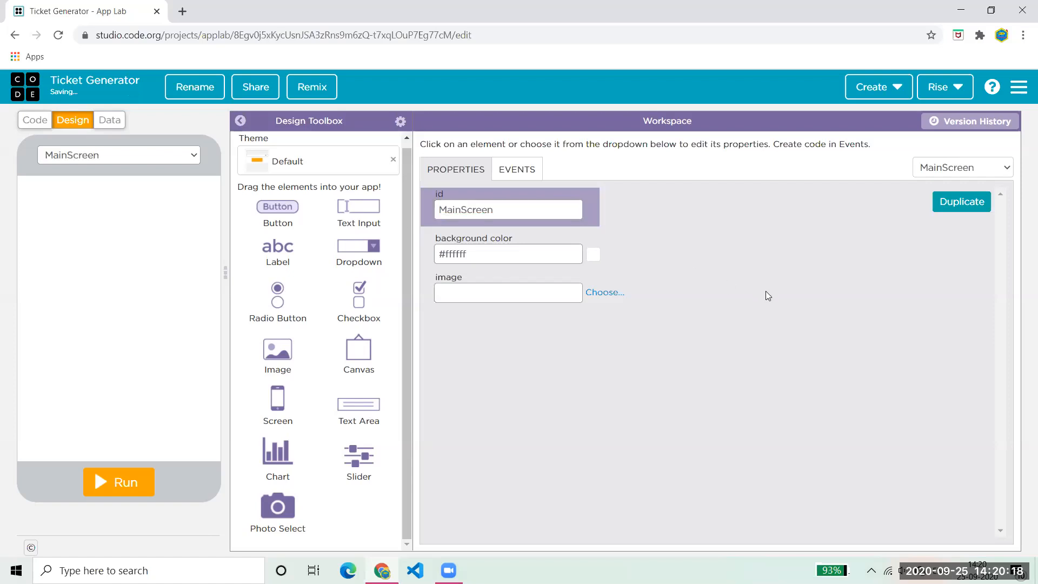
- Set the MainScreen background colour to light pink #f5cccc
{"action": "left_click", "coordinate": [593, 254]}
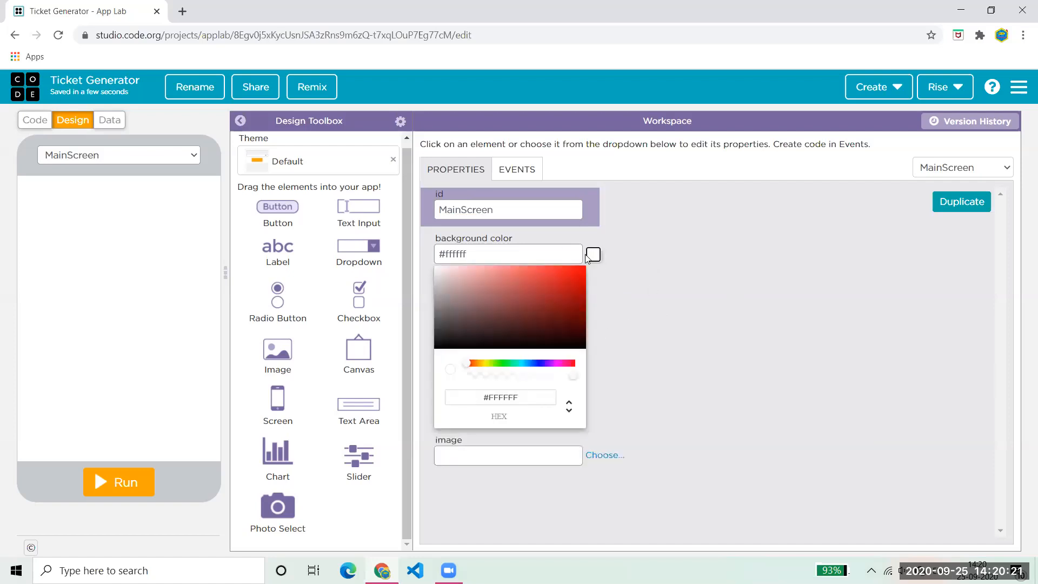
{"action": "left_click_drag", "start_coordinate": [541, 282], "coordinate": [459, 267]}
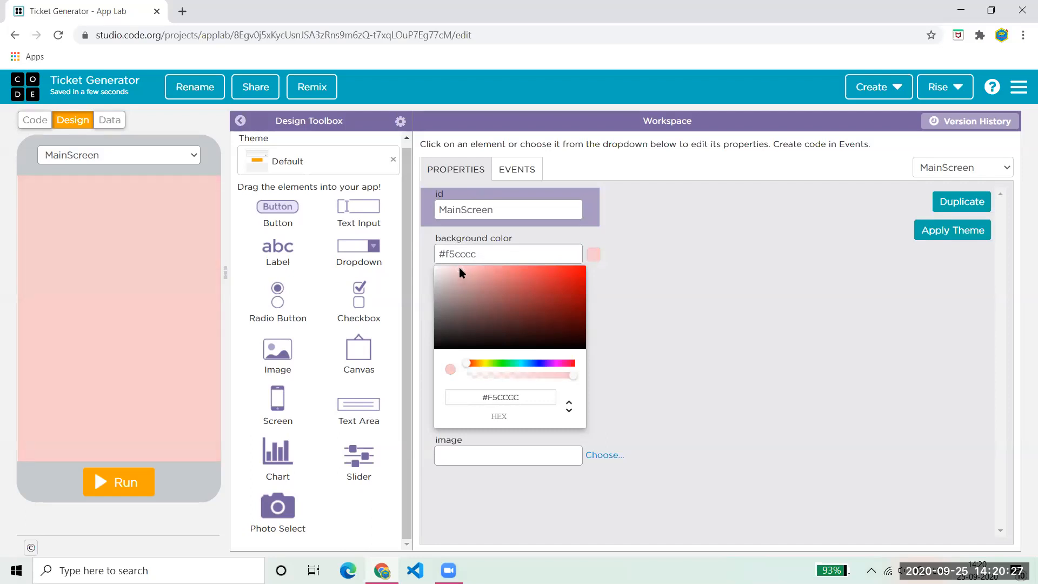
{"action": "left_click", "coordinate": [782, 318]}
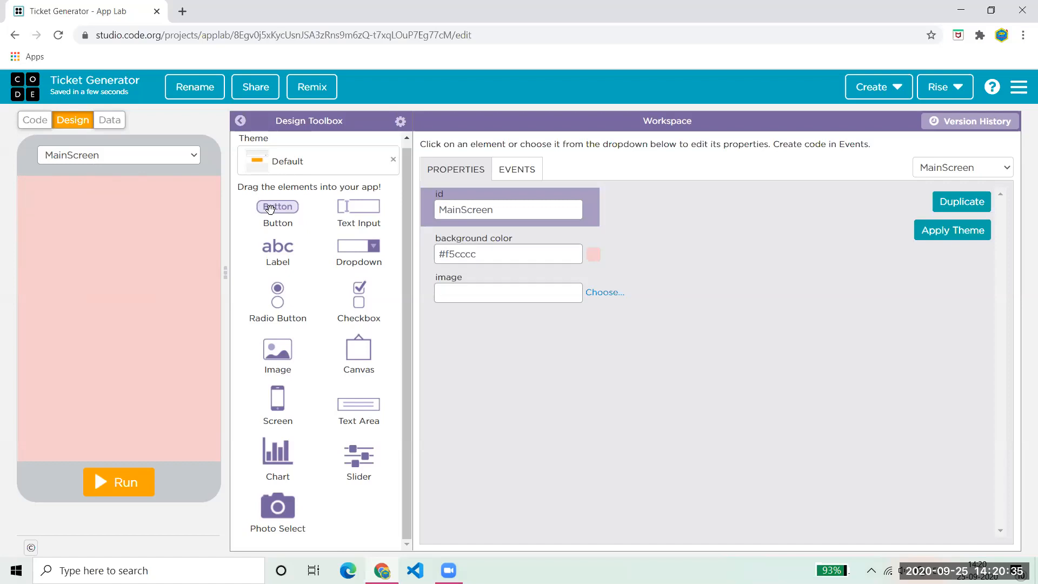
- Place a new button across the top of the screen and clear its label text
{"action": "left_click_drag", "start_coordinate": [270, 208], "coordinate": [215, 236]}
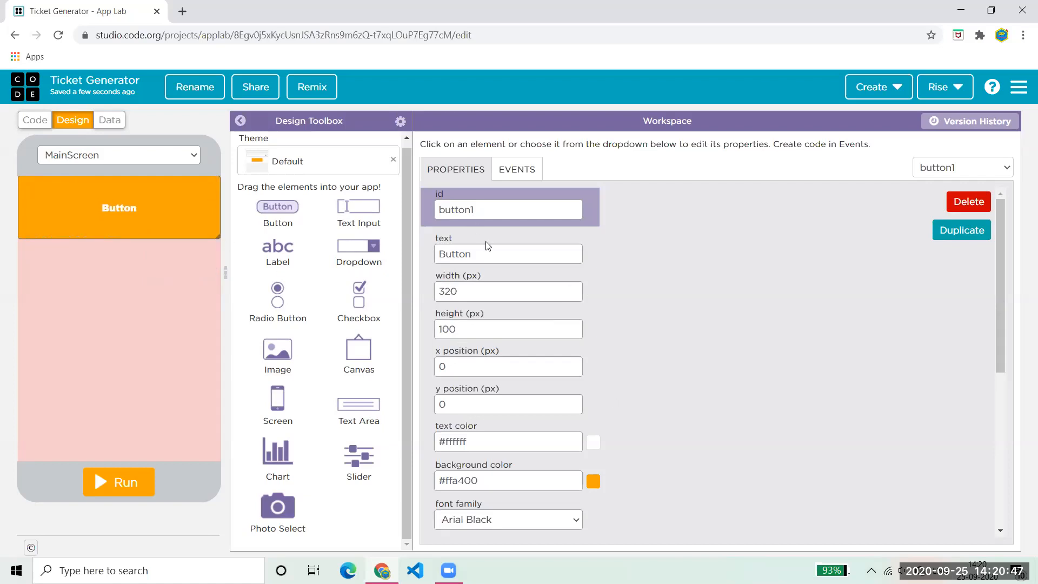
{"action": "left_click_drag", "start_coordinate": [999, 282], "coordinate": [980, 261]}
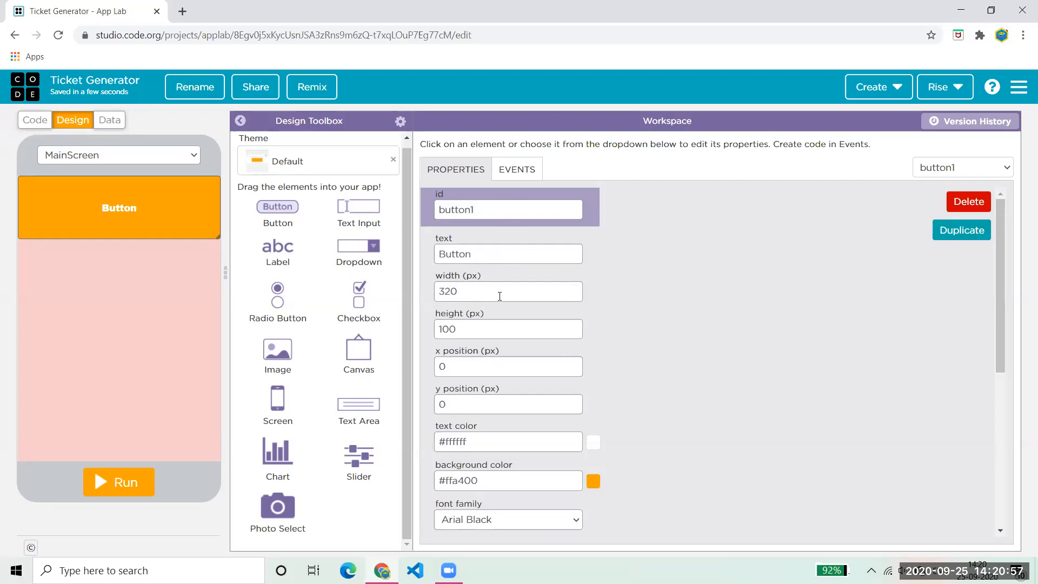
{"action": "double_click", "coordinate": [501, 263]}
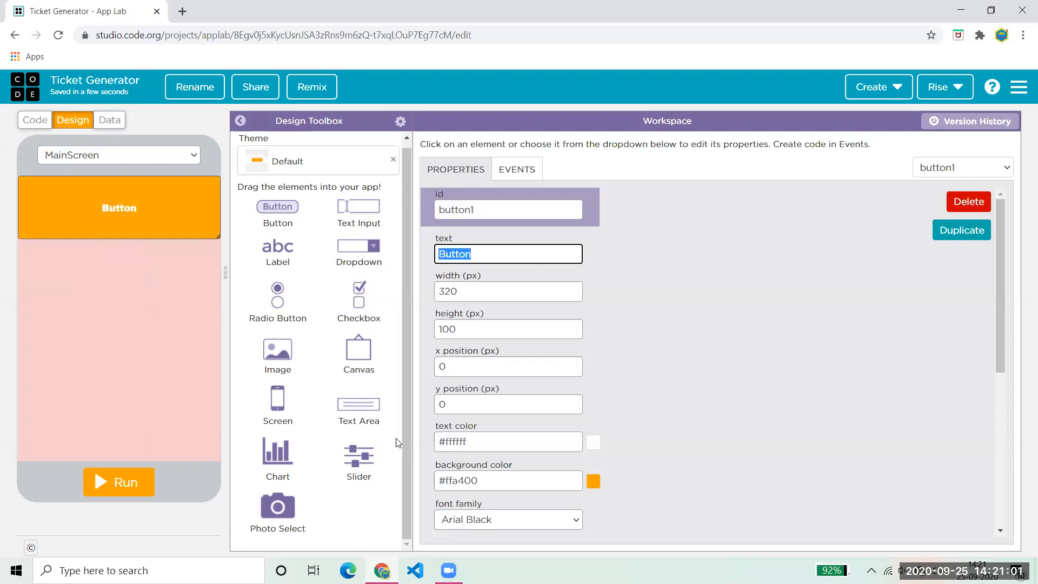
{"action": "key", "text": "BackSpace"}
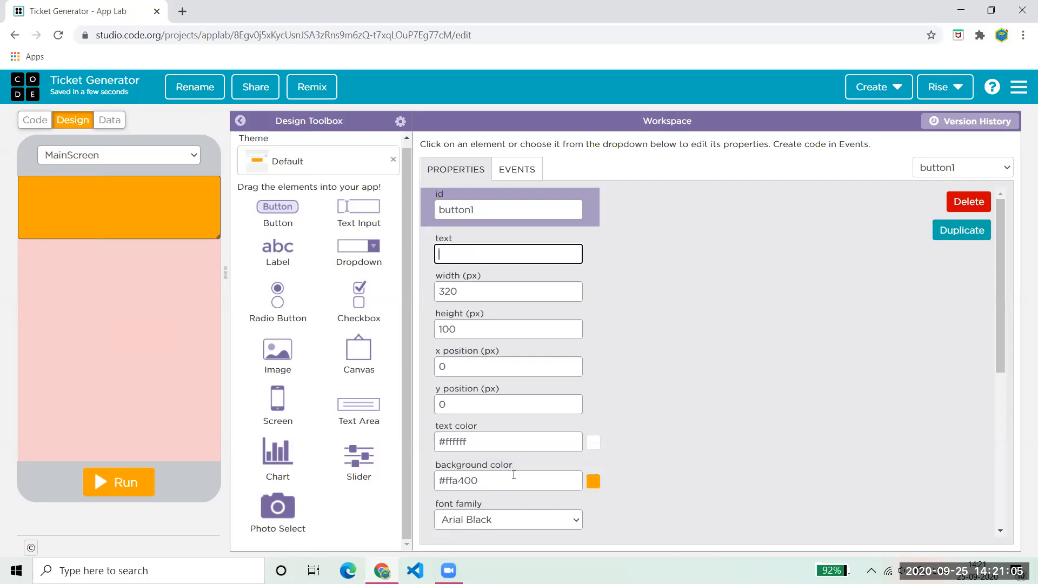
- Set the button's background colour to green #5bfd00
{"action": "left_click_drag", "start_coordinate": [529, 473], "coordinate": [416, 474]}
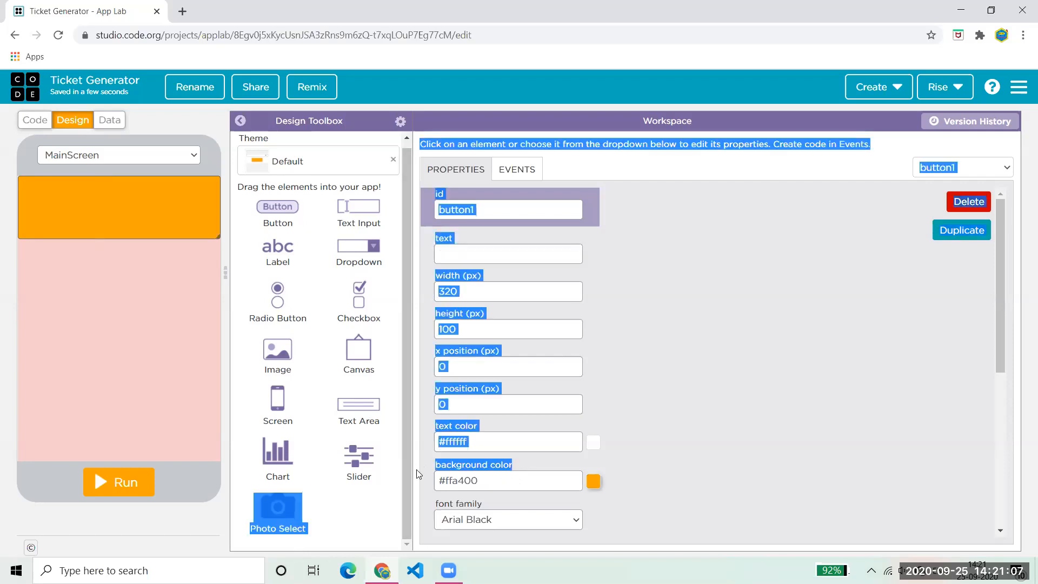
{"action": "left_click", "coordinate": [593, 481]}
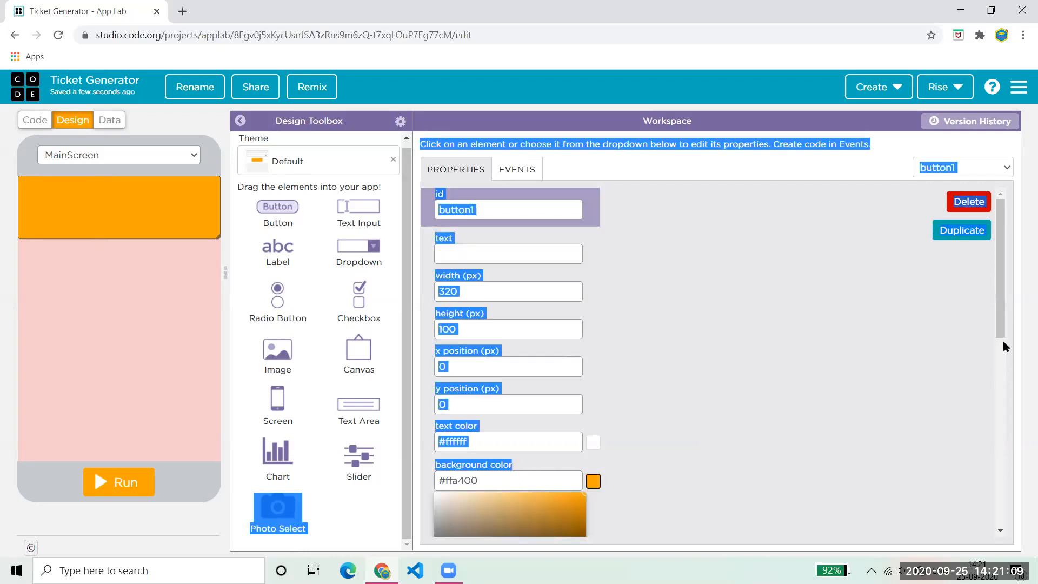
{"action": "left_click_drag", "start_coordinate": [1002, 330], "coordinate": [1008, 390]}
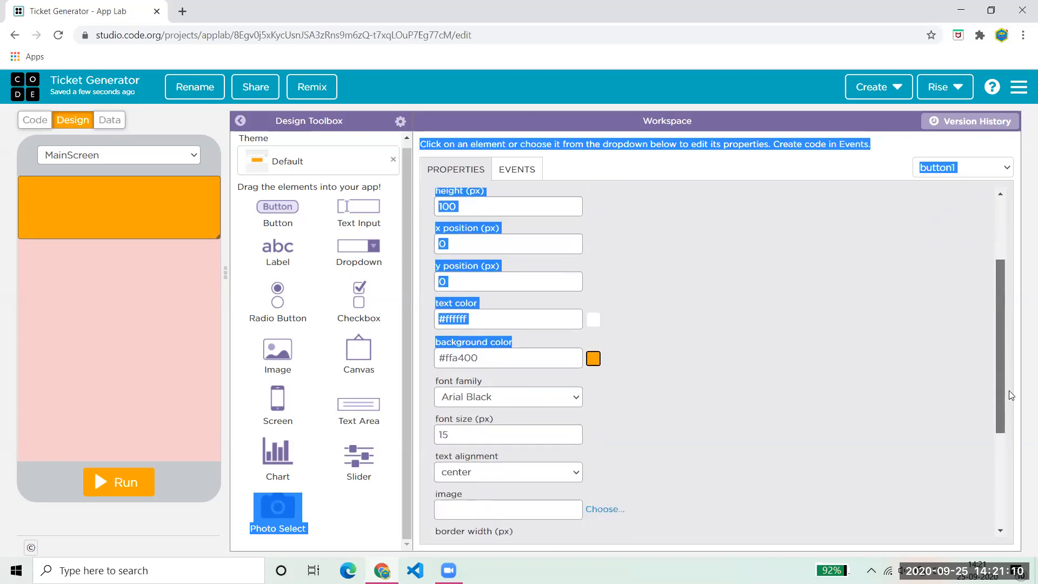
{"action": "left_click", "coordinate": [593, 359]}
{"action": "mouse_move", "coordinate": [540, 391]}
{"action": "left_mouse_down"}
{"action": "mouse_move", "coordinate": [500, 373]}
{"action": "mouse_move", "coordinate": [586, 370]}
{"action": "left_mouse_up"}
{"action": "left_click_drag", "start_coordinate": [477, 468], "coordinate": [498, 469]}
{"action": "left_click", "coordinate": [706, 393]}
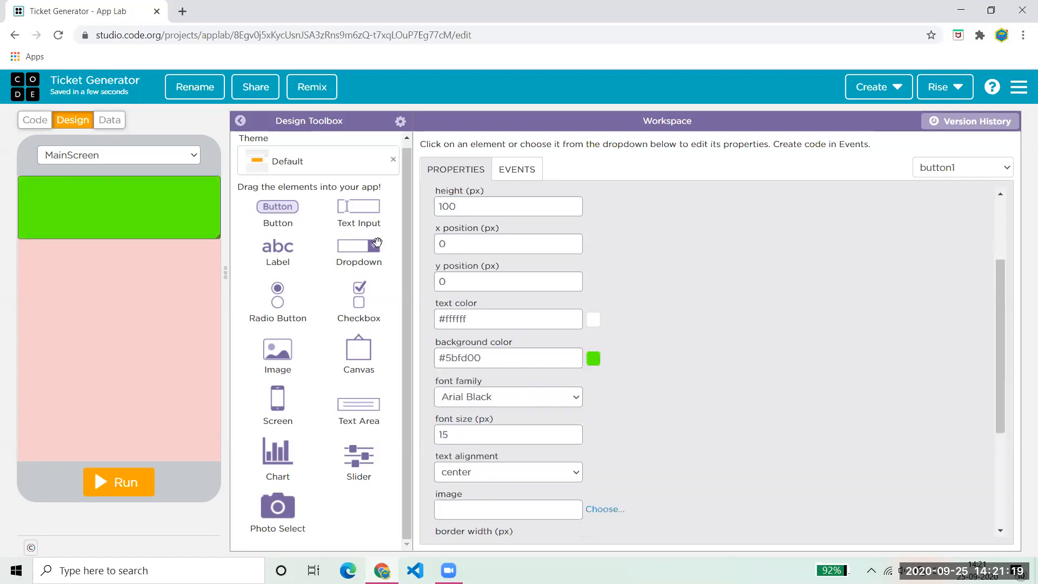
- Add a credit-card icon image at the header's right end, and a new label at its top-left
{"action": "left_click_drag", "start_coordinate": [267, 357], "coordinate": [187, 193]}
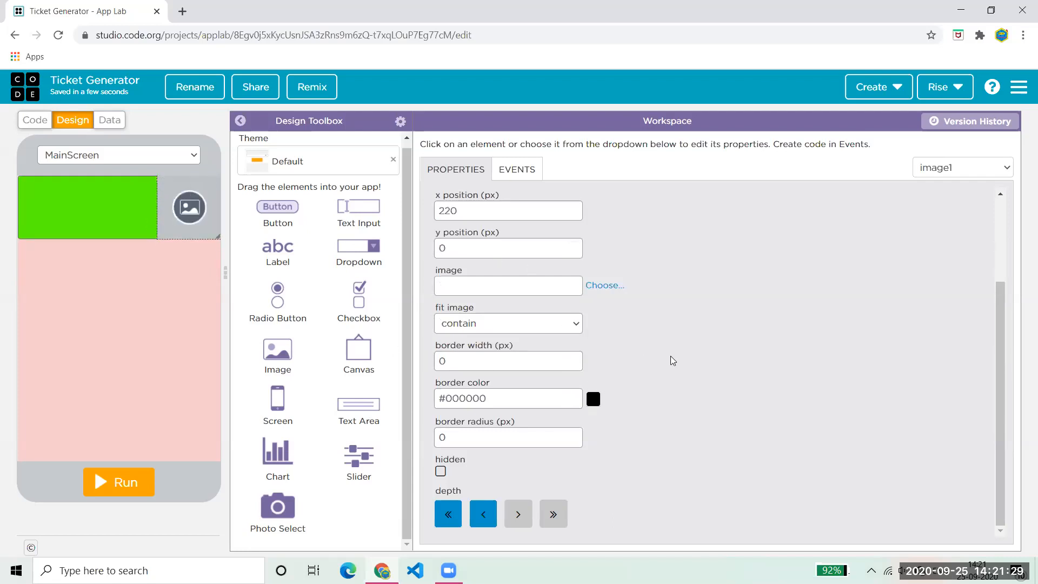
{"action": "left_click_drag", "start_coordinate": [448, 268], "coordinate": [466, 271]}
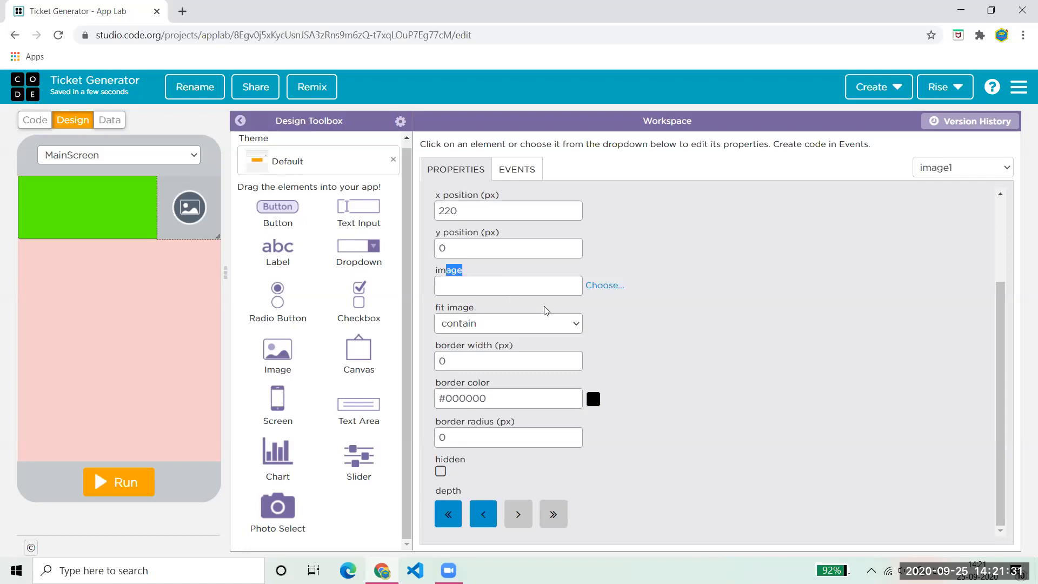
{"action": "left_click", "coordinate": [605, 286]}
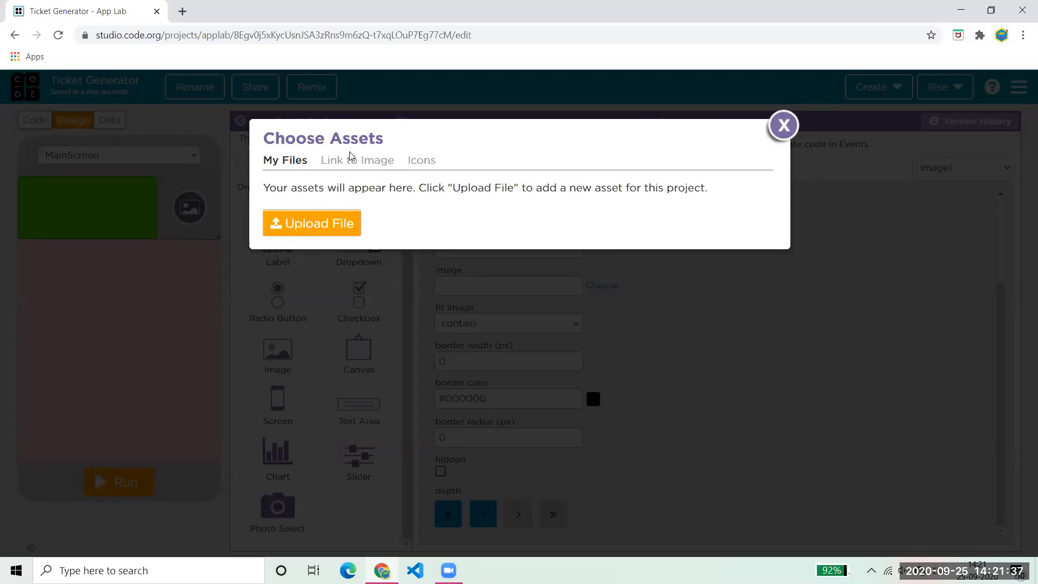
{"action": "left_click", "coordinate": [426, 162]}
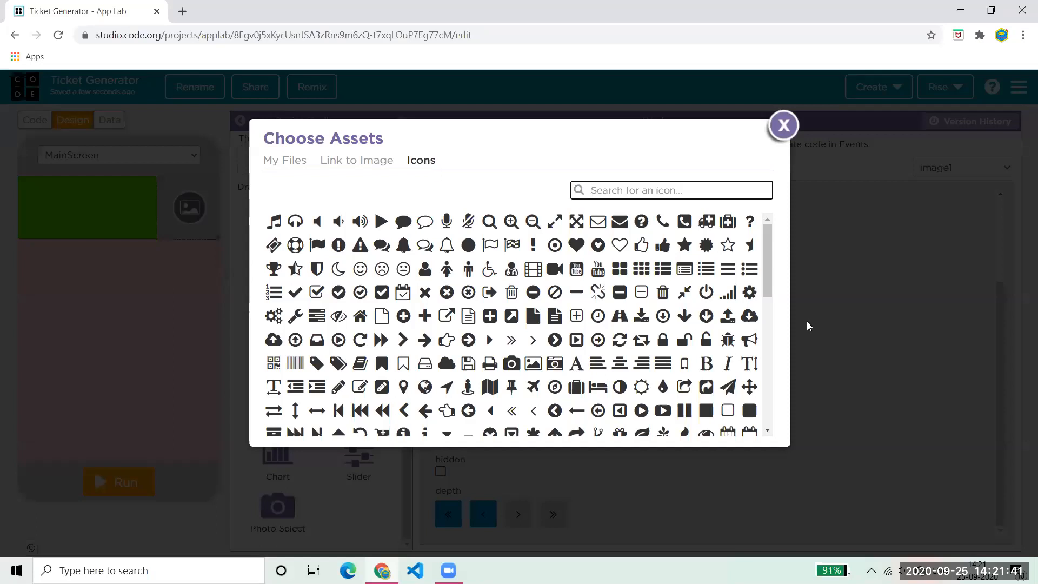
{"action": "left_click_drag", "start_coordinate": [763, 278], "coordinate": [767, 323]}
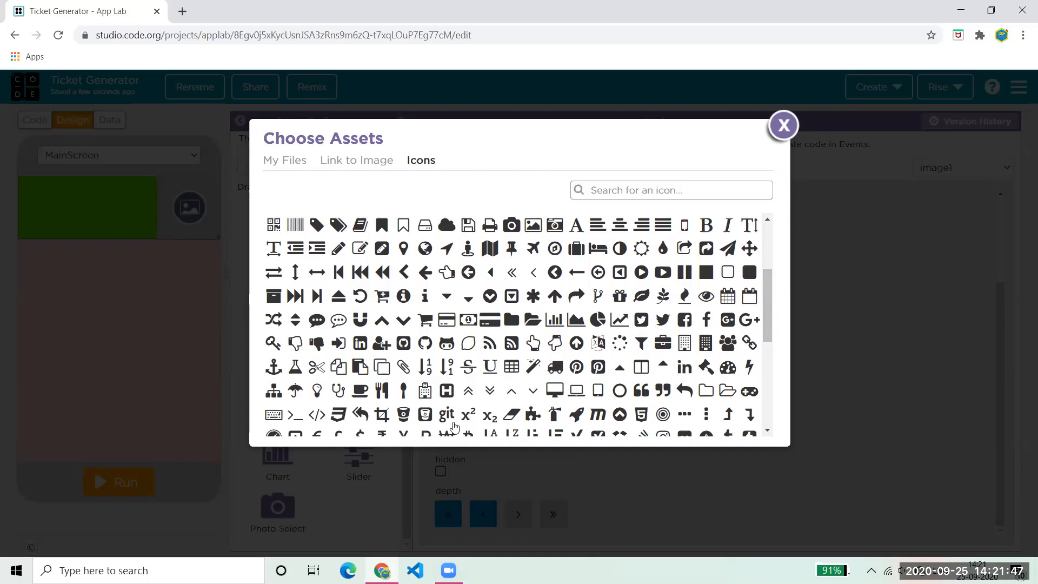
{"action": "left_click", "coordinate": [490, 321]}
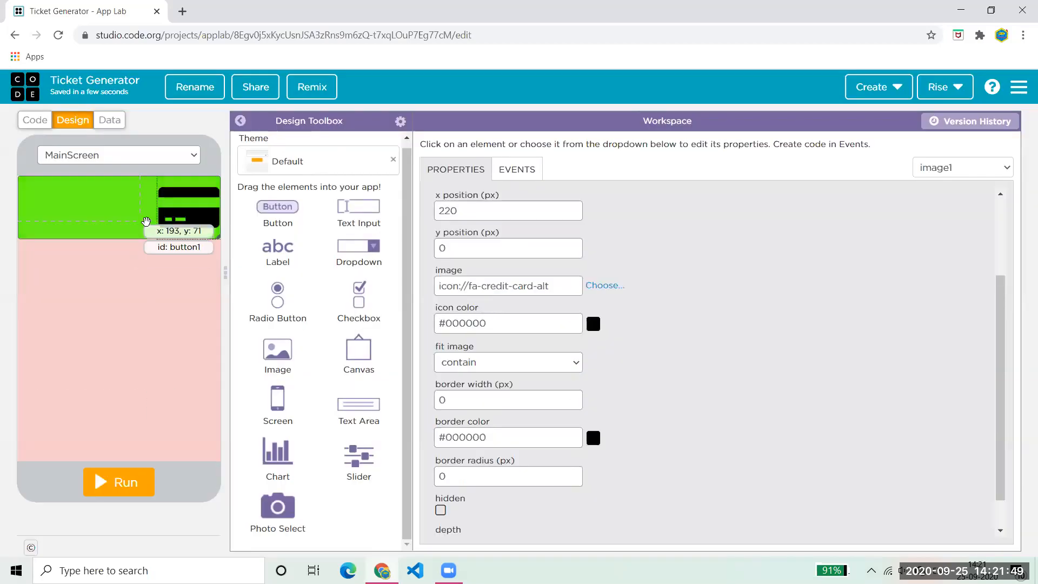
{"action": "left_click_drag", "start_coordinate": [194, 223], "coordinate": [191, 223]}
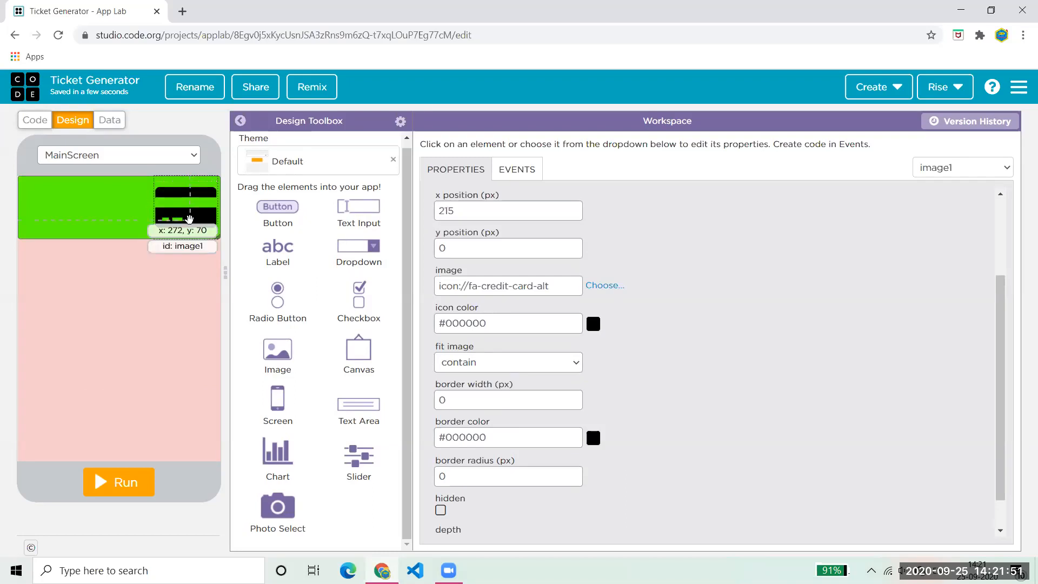
{"action": "left_click_drag", "start_coordinate": [281, 259], "coordinate": [50, 192]}
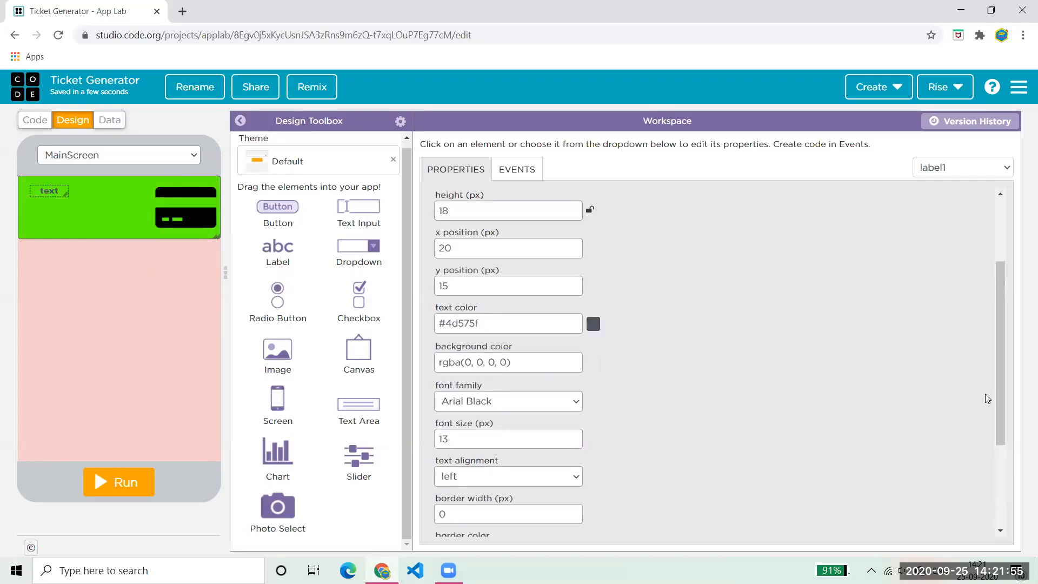
- Change the label text to 'Ticket Counter' in near-black #010509
{"action": "left_click_drag", "start_coordinate": [1000, 401], "coordinate": [1000, 337]}
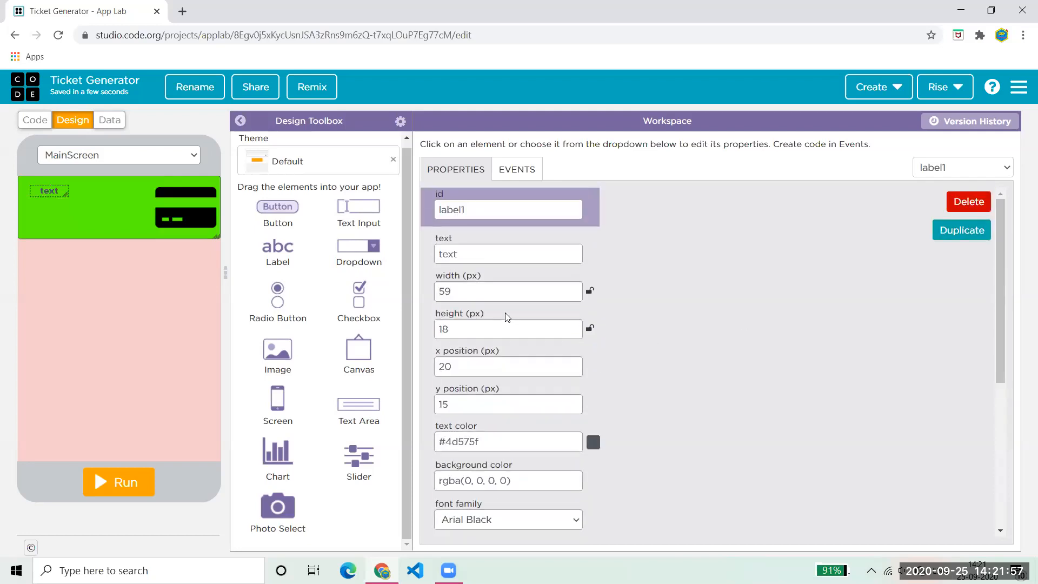
{"action": "double_click", "coordinate": [499, 256]}
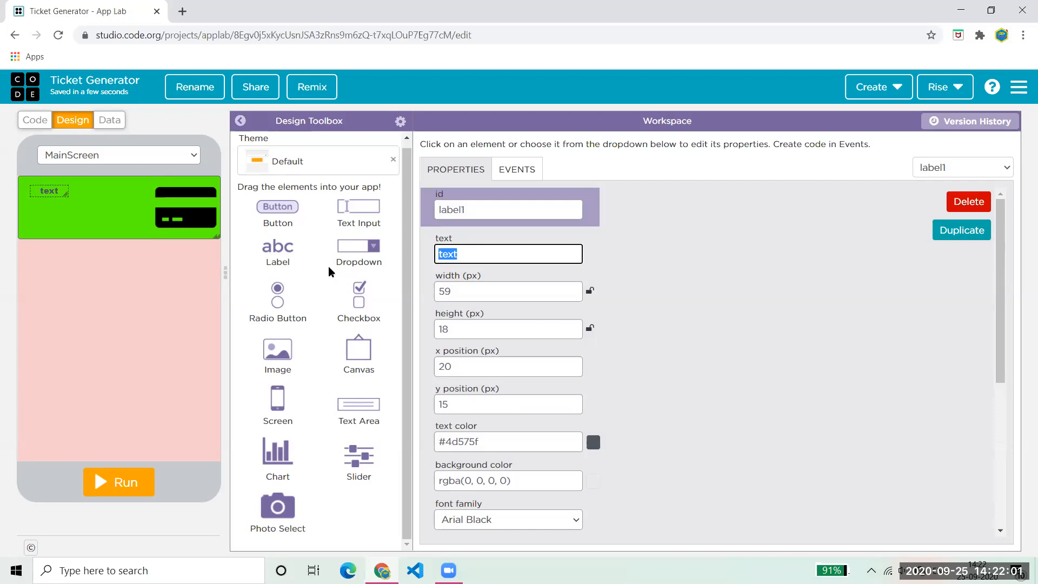
{"action": "type", "text": "Ticket Counter"}
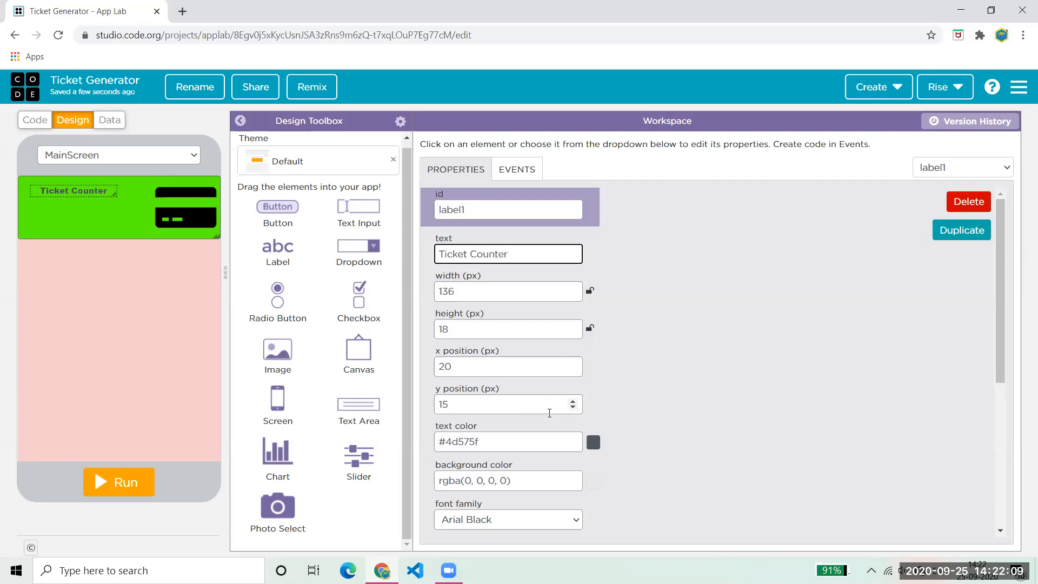
{"action": "left_click", "coordinate": [593, 442]}
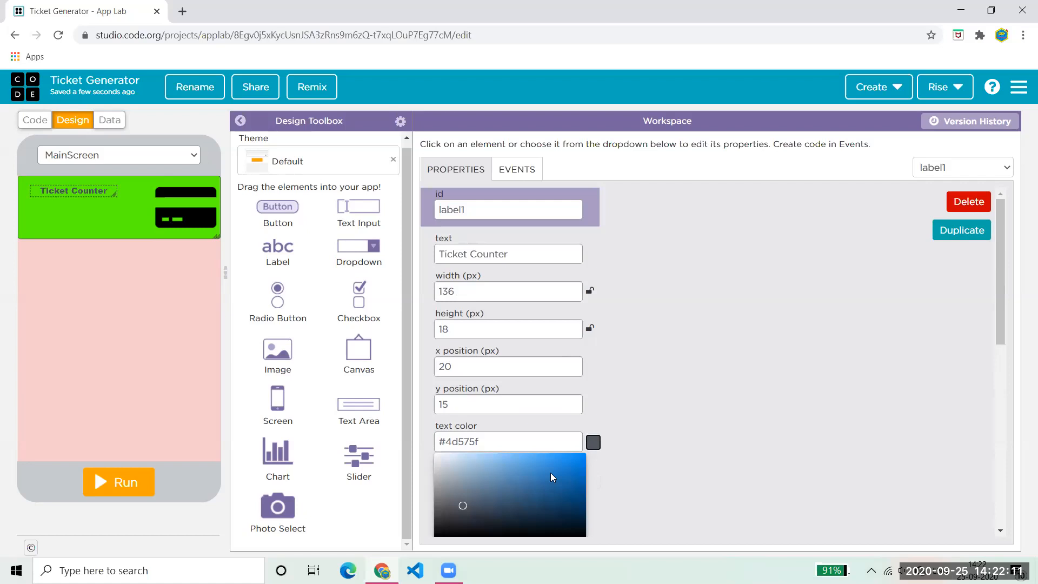
{"action": "left_click_drag", "start_coordinate": [569, 524], "coordinate": [570, 528]}
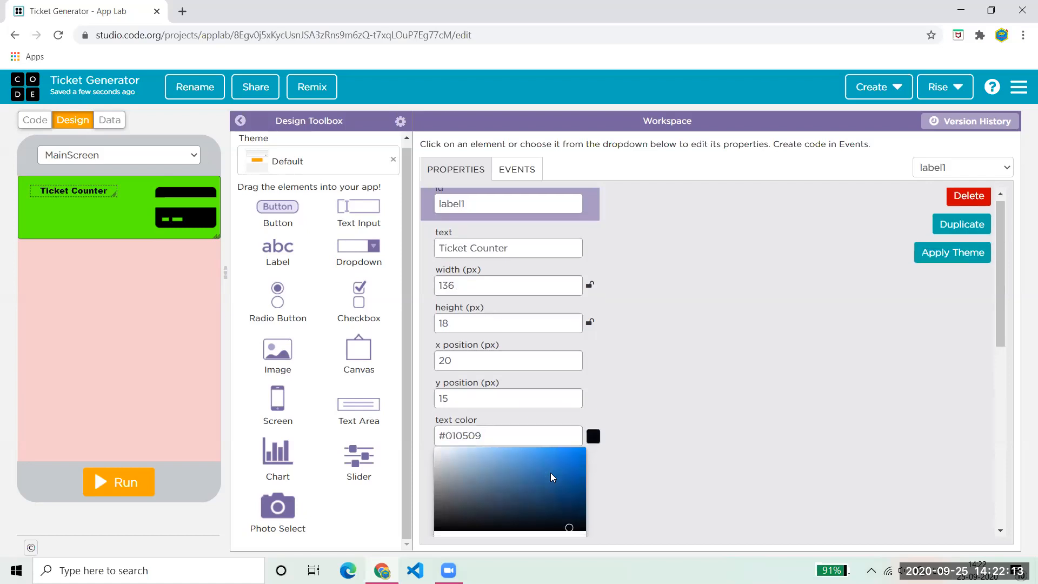
{"action": "left_click", "coordinate": [662, 497]}
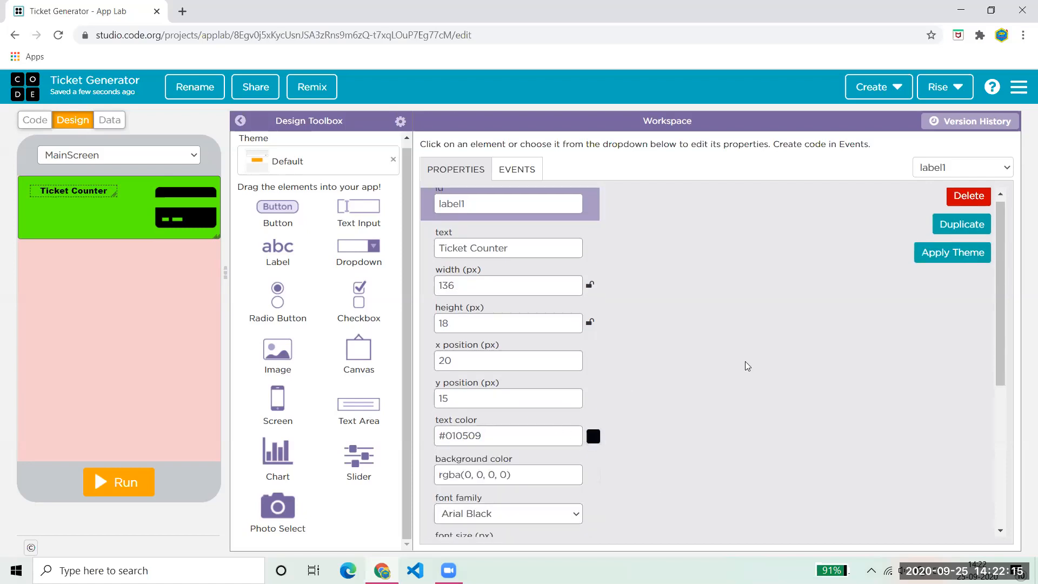
- Raise the label's font size to 20
{"action": "left_click_drag", "start_coordinate": [999, 354], "coordinate": [1011, 421]}
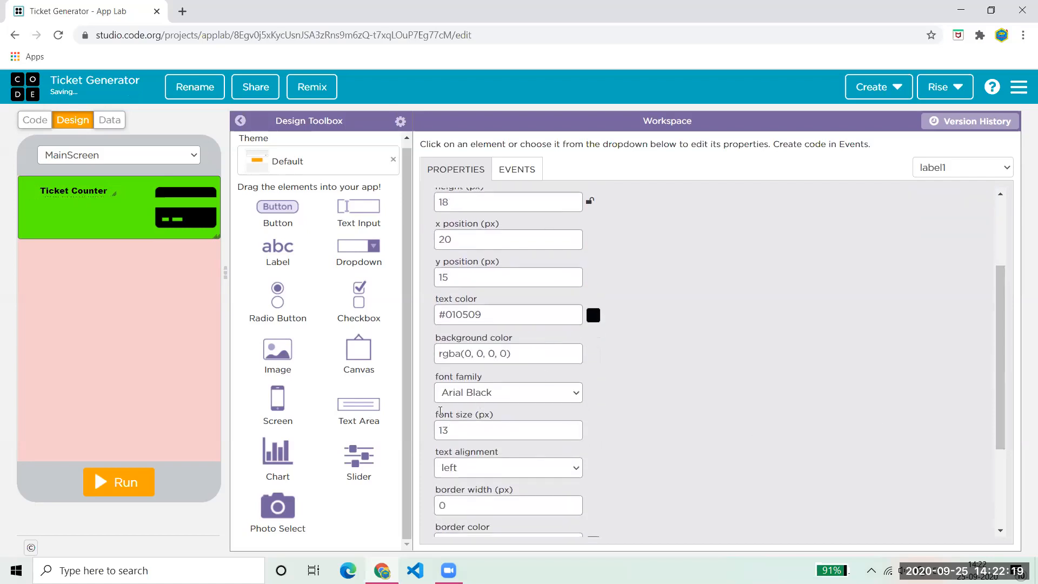
{"action": "left_click", "coordinate": [570, 427]}
{"action": "left_click", "coordinate": [571, 427]}
{"action": "left_click", "coordinate": [571, 427]}
{"action": "left_click", "coordinate": [571, 427]}
{"action": "left_click", "coordinate": [572, 427]}
{"action": "left_click", "coordinate": [571, 427]}
{"action": "left_click", "coordinate": [571, 427]}
- Move the label into the header's top-left corner and set its id to Title
{"action": "left_click_drag", "start_coordinate": [125, 193], "coordinate": [113, 188]}
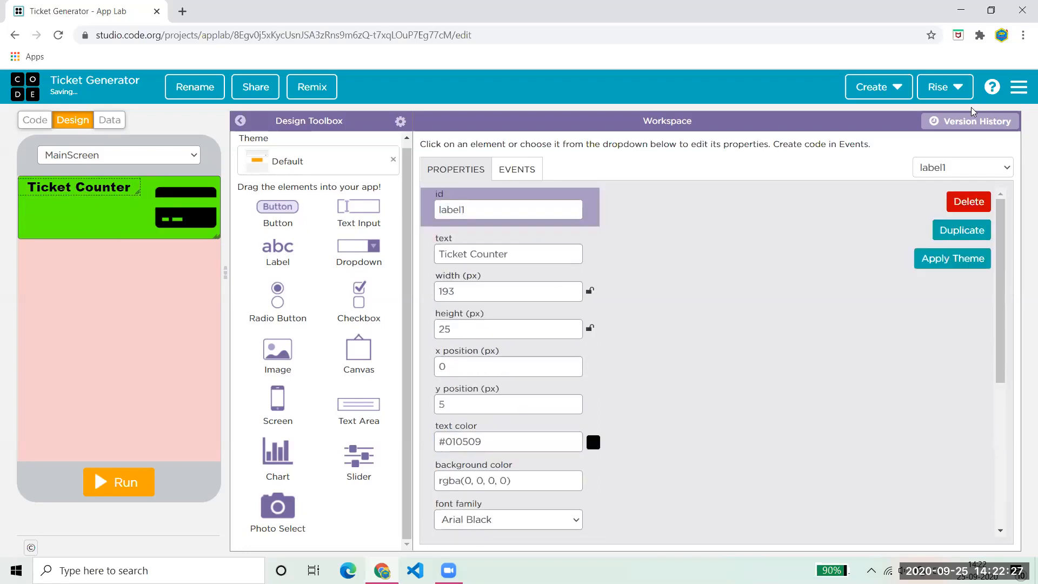
{"action": "double_click", "coordinate": [499, 209]}
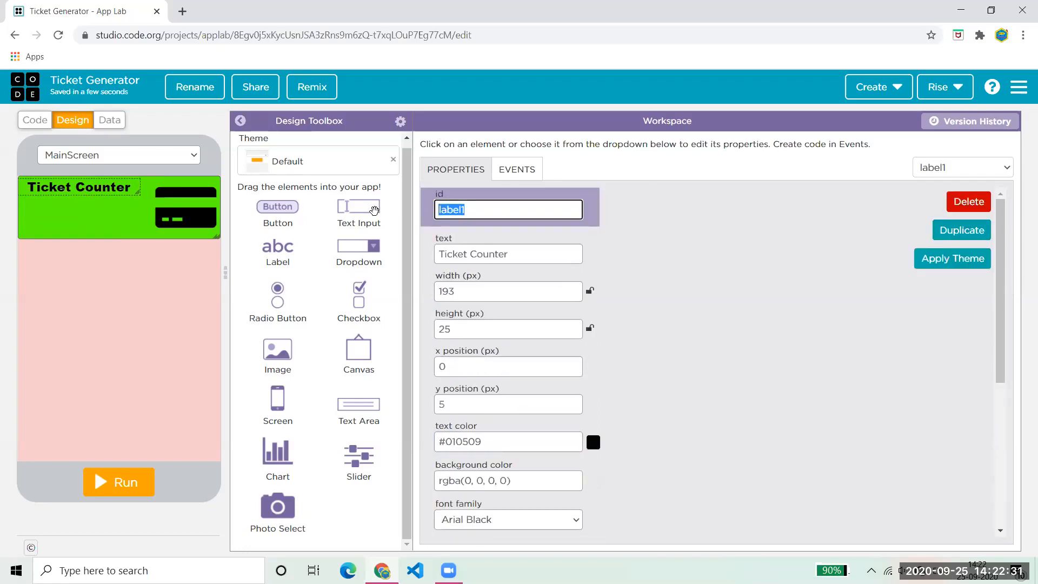
{"action": "type", "text": "Tilt"}
{"action": "type", "text": "k"}
{"action": "type", "text": "le"}
{"action": "left_click", "coordinate": [786, 277]}
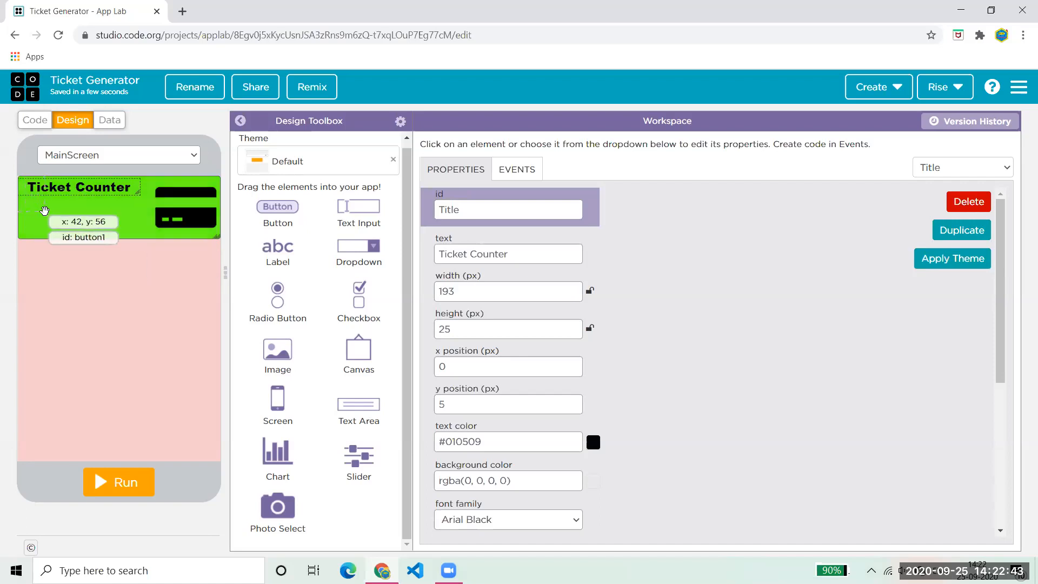
- Add a label with id description reading 'Fill your Information to create a ticket'
{"action": "left_click_drag", "start_coordinate": [295, 247], "coordinate": [86, 217]}
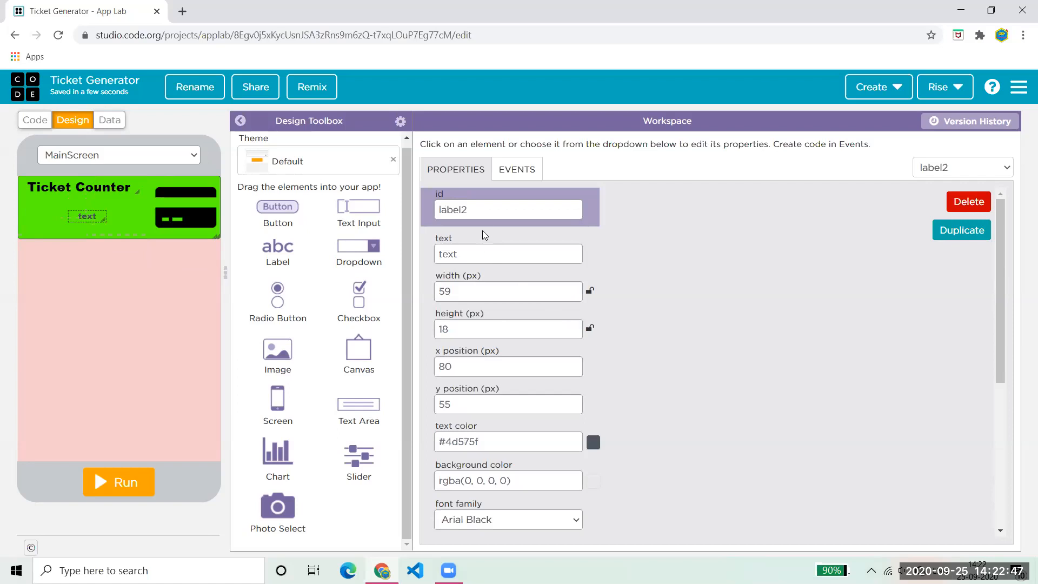
{"action": "left_click_drag", "start_coordinate": [494, 211], "coordinate": [351, 207]}
{"action": "type", "text": "d"}
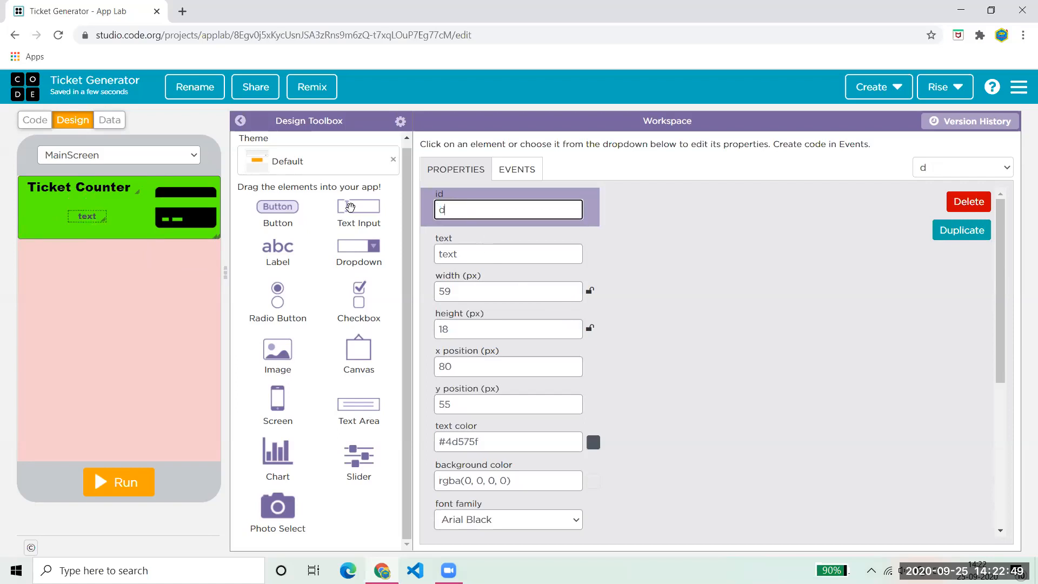
{"action": "type", "text": "escription"}
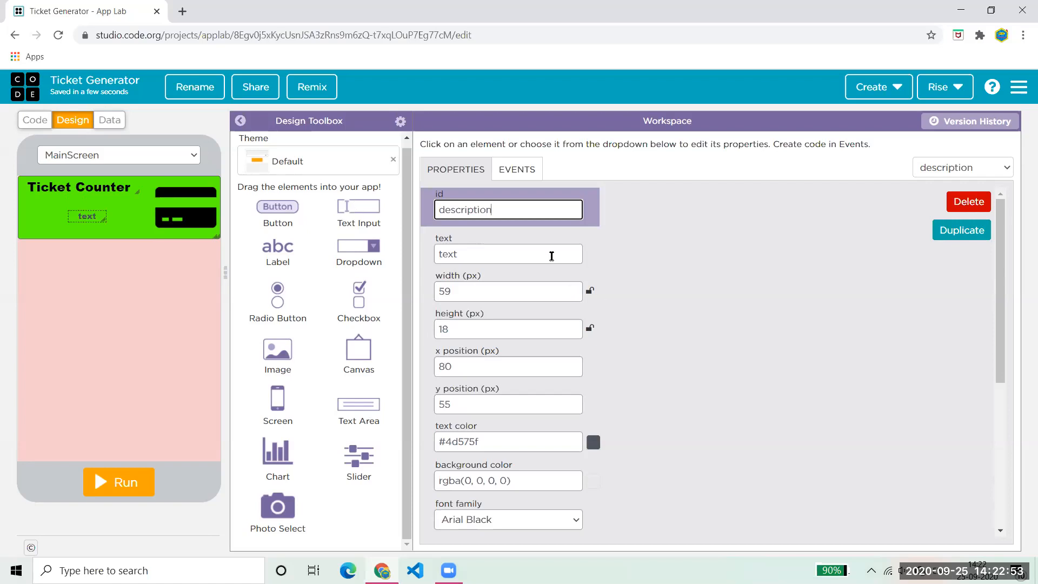
{"action": "left_click_drag", "start_coordinate": [538, 253], "coordinate": [372, 261]}
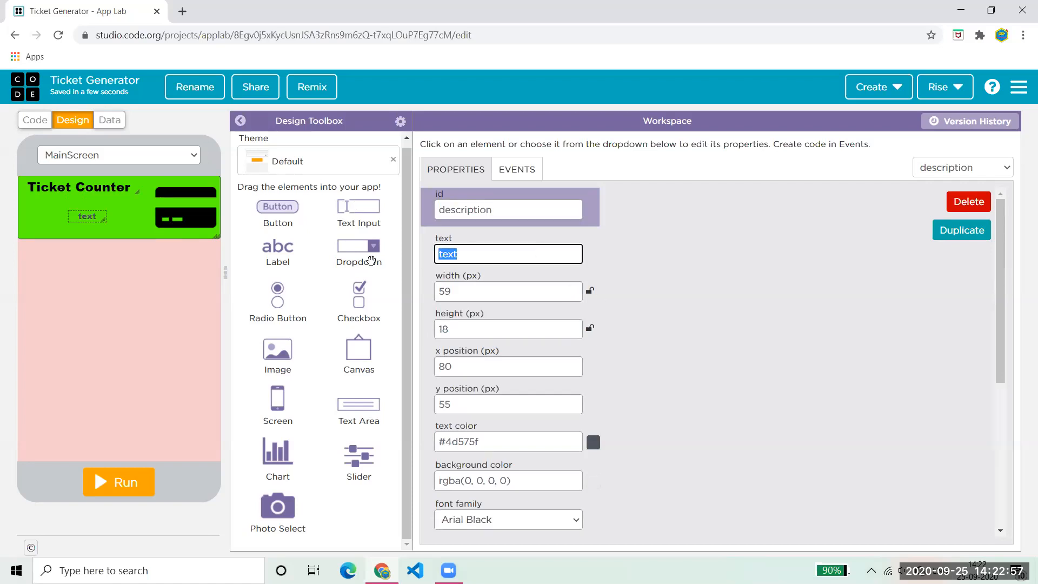
{"action": "type", "text": "Fill you"}
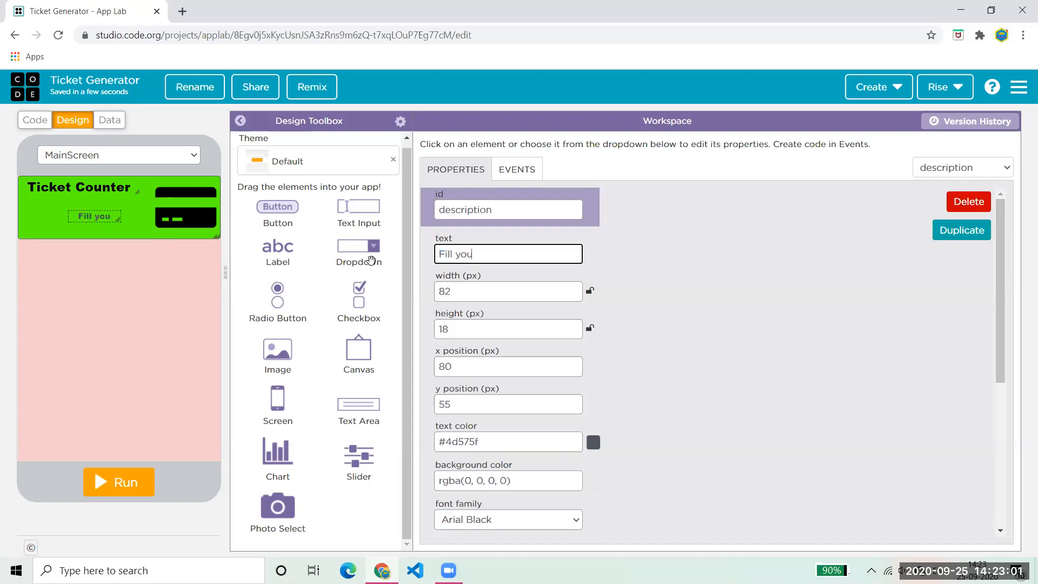
{"action": "type", "text": "r Informati"}
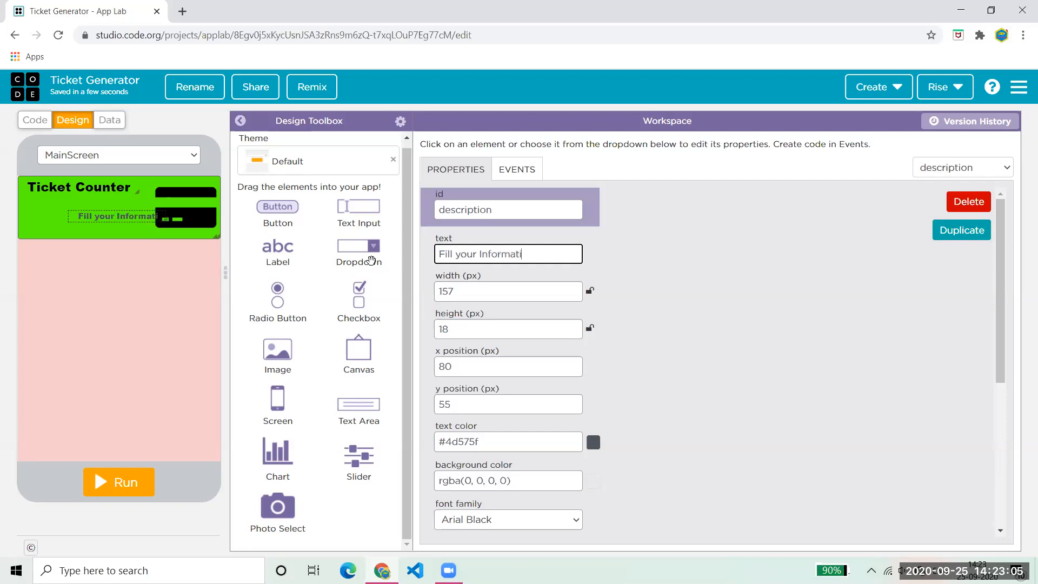
{"action": "type", "text": "on to cra"}
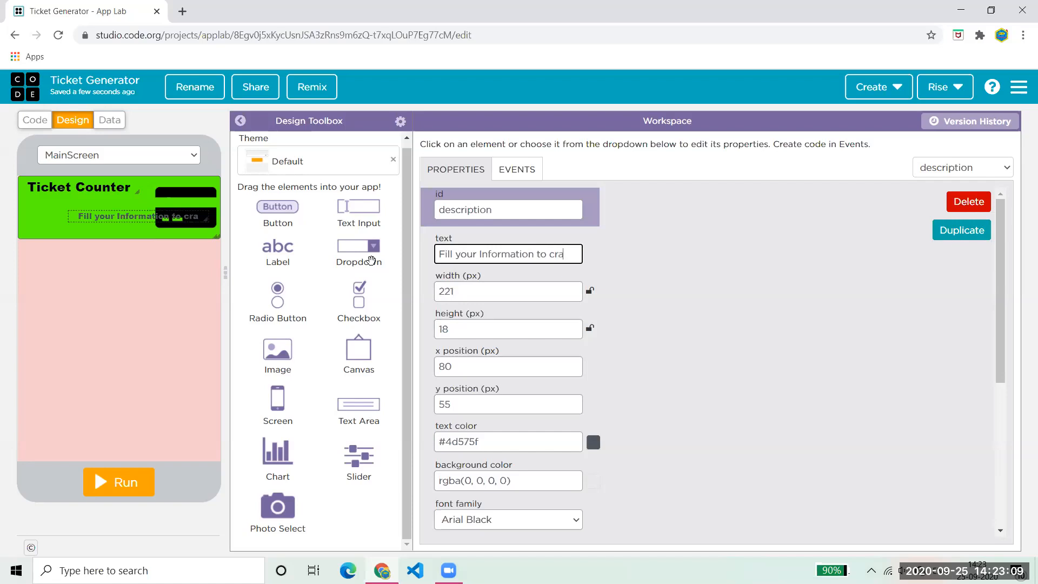
{"action": "key", "text": "BackSpace"}
{"action": "type", "text": "eatw"}
{"action": "key", "text": "BackSpace"}
{"action": "type", "text": "e a ticket"}
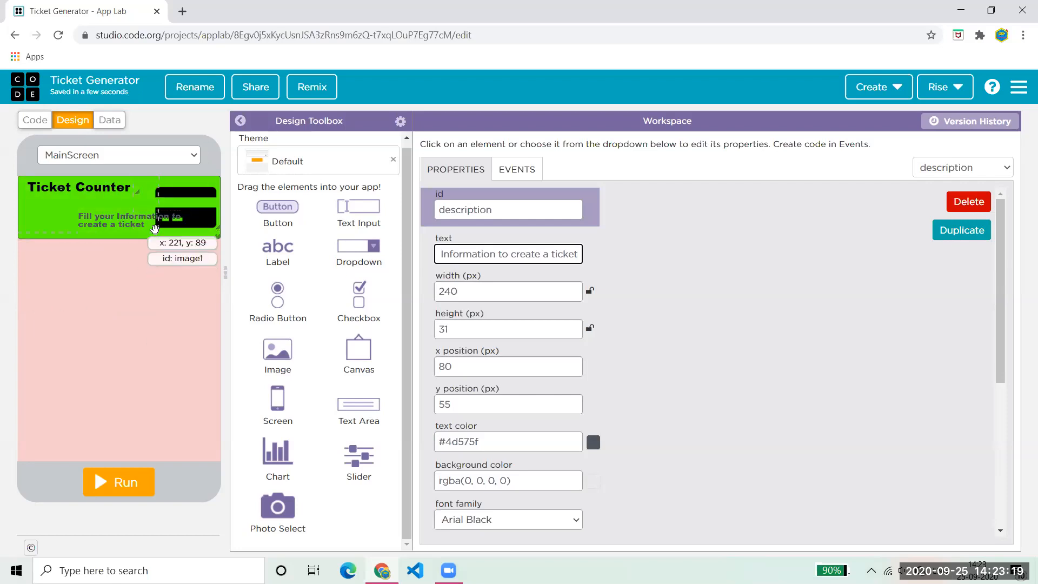
- Move the caption under the title, resize it to two lines, and colour it #00090d
{"action": "left_click_drag", "start_coordinate": [125, 218], "coordinate": [70, 197]}
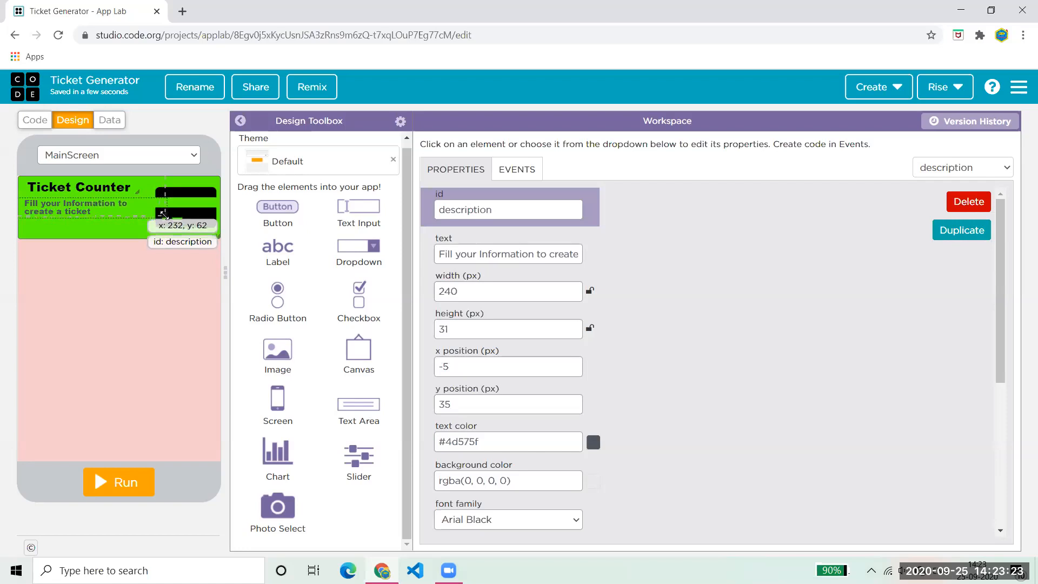
{"action": "left_click_drag", "start_coordinate": [164, 217], "coordinate": [149, 235]}
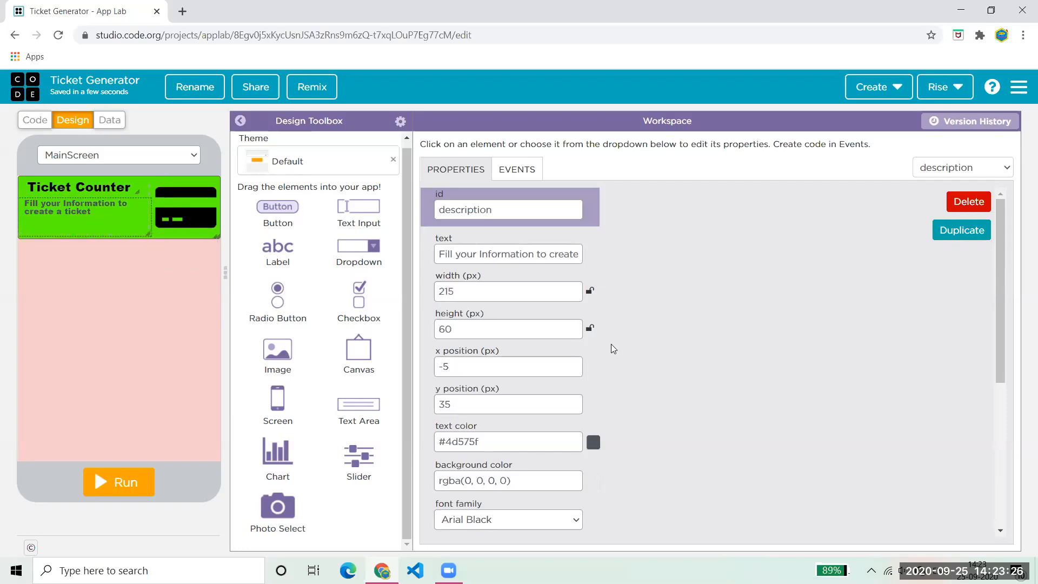
{"action": "left_click", "coordinate": [592, 442]}
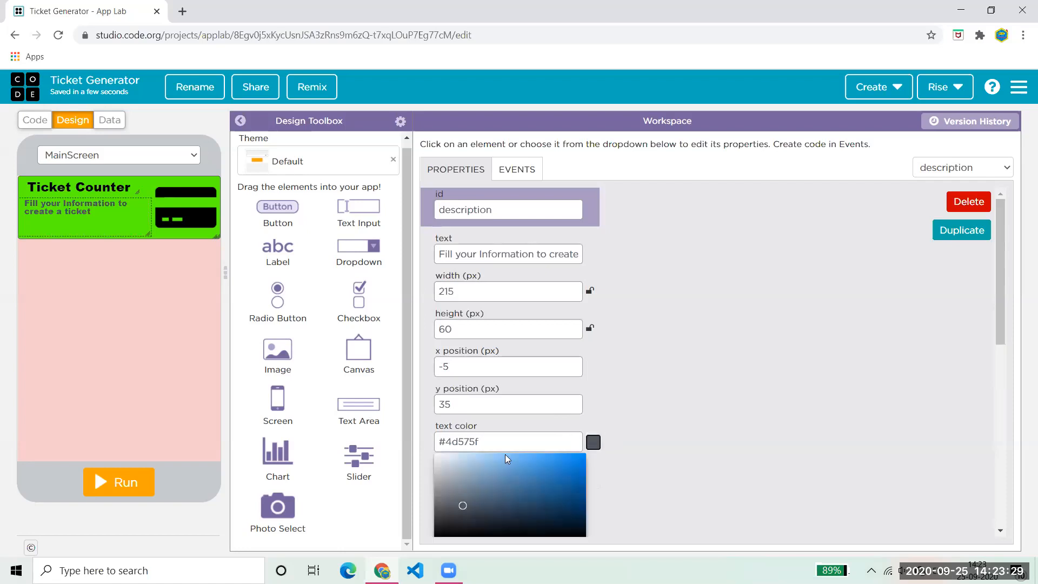
{"action": "left_click", "coordinate": [513, 470]}
{"action": "left_click_drag", "start_coordinate": [519, 474], "coordinate": [585, 300]}
{"action": "left_click", "coordinate": [696, 386]}
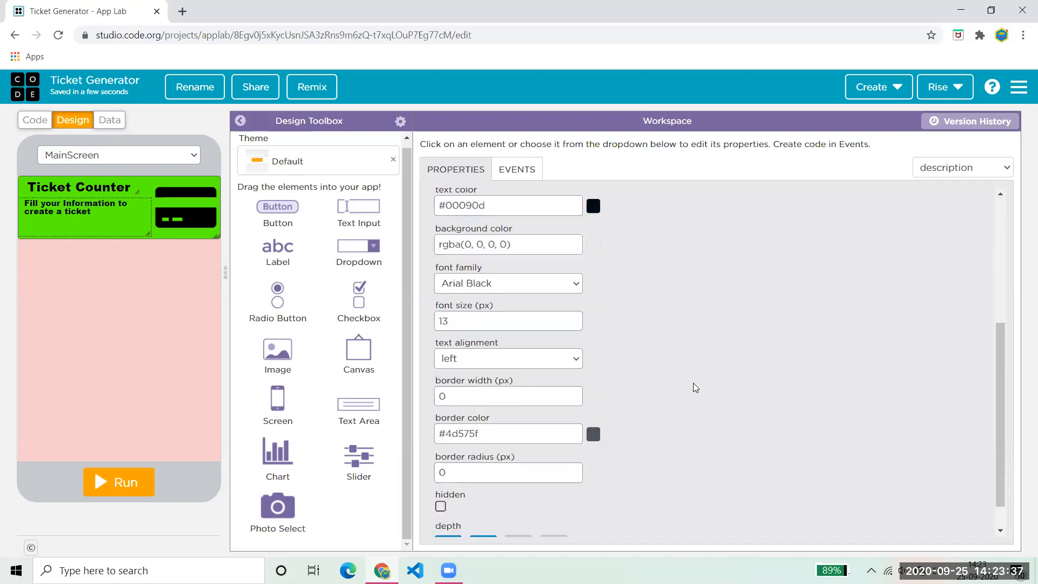
- Set the caption to 17px Arial
{"action": "left_click", "coordinate": [572, 317]}
{"action": "left_click", "coordinate": [572, 317]}
{"action": "left_click", "coordinate": [573, 317]}
{"action": "left_click", "coordinate": [572, 318]}
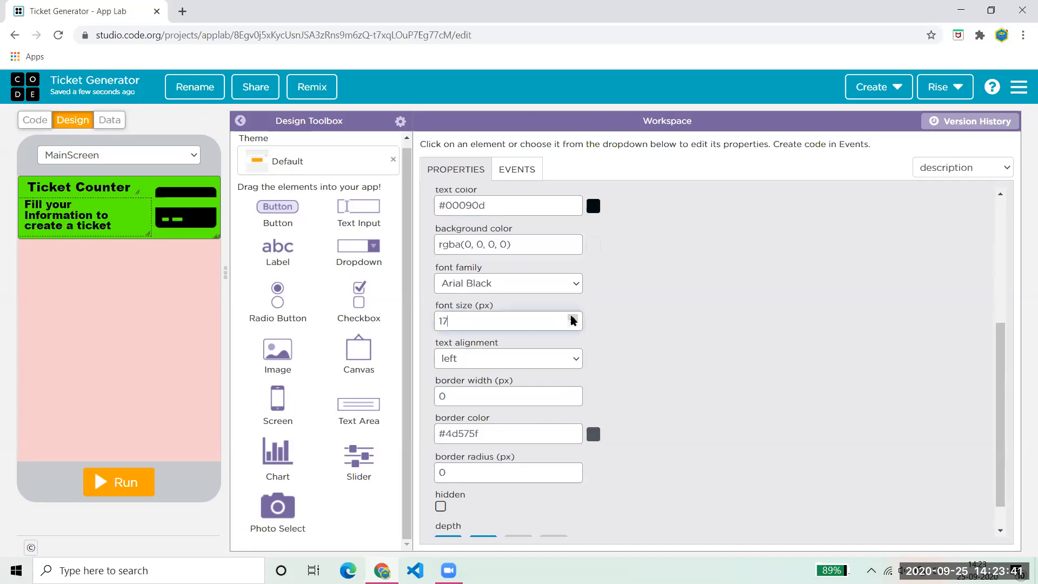
{"action": "left_click", "coordinate": [537, 284]}
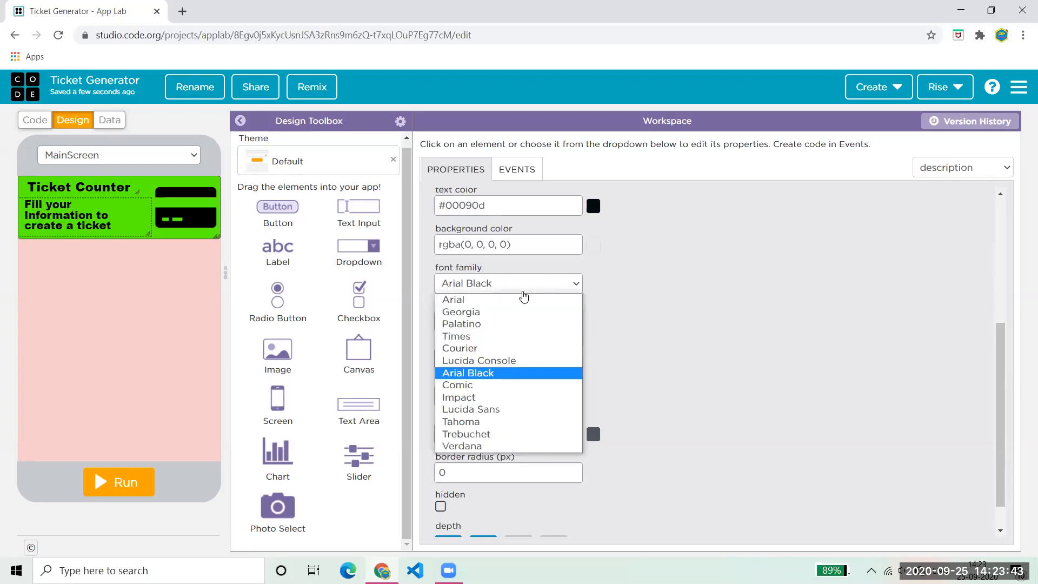
{"action": "left_click", "coordinate": [500, 299]}
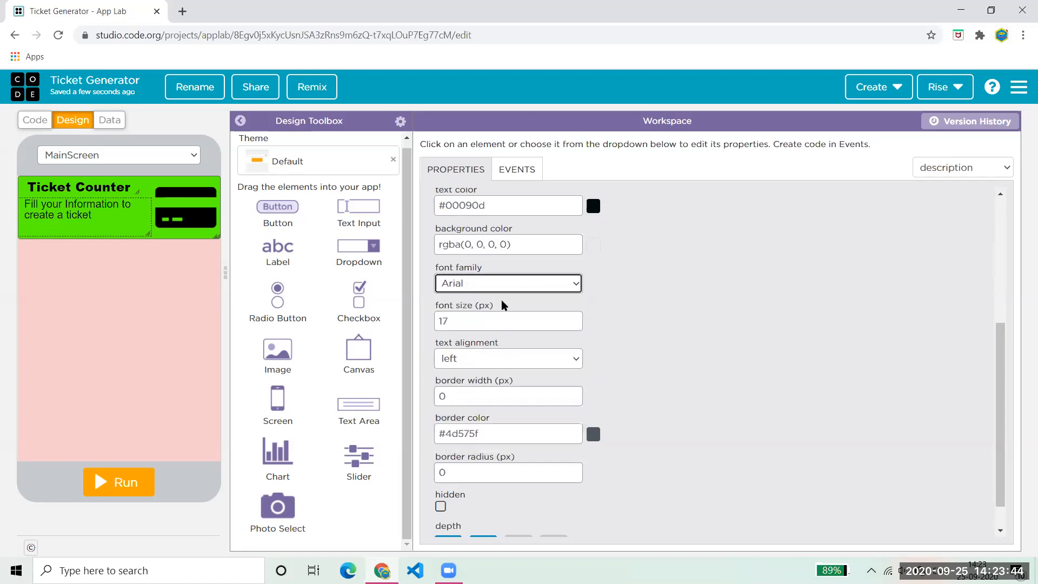
{"action": "left_click", "coordinate": [721, 319]}
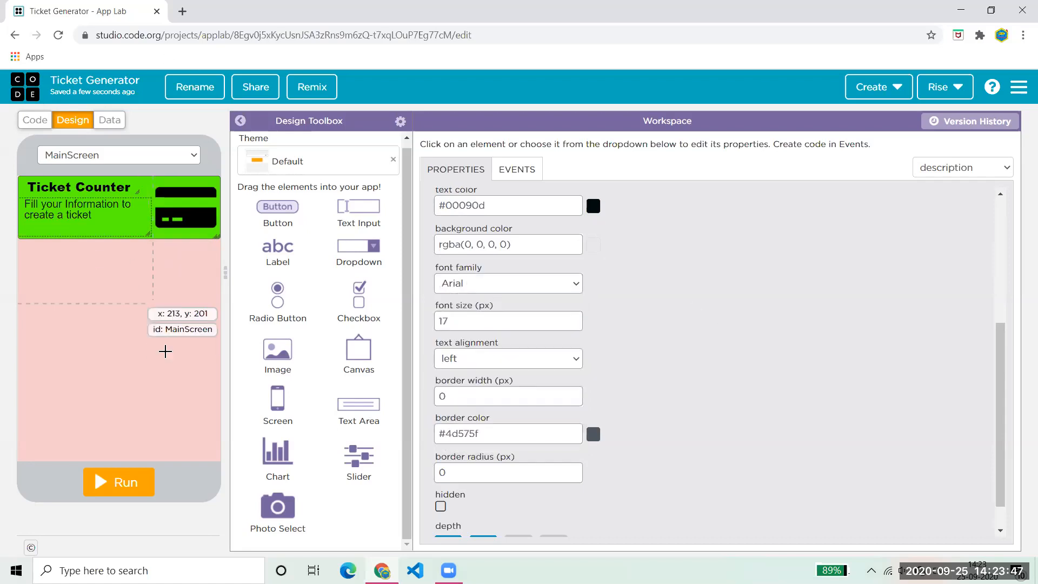
- Run the app to preview the header, then reset back to editing
{"action": "left_click", "coordinate": [133, 478]}
{"action": "left_click", "coordinate": [132, 478]}
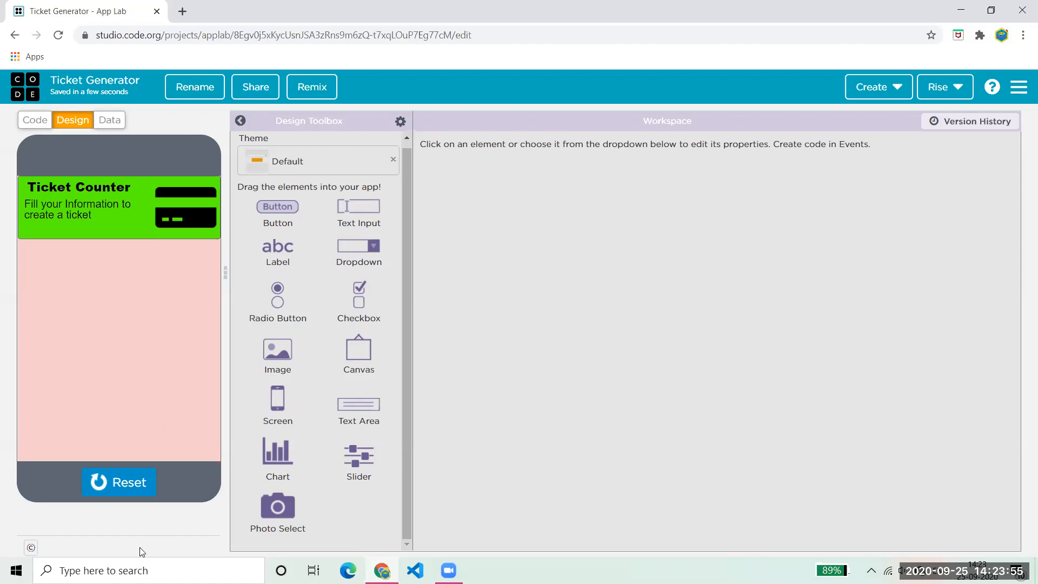
{"action": "left_click", "coordinate": [124, 482]}
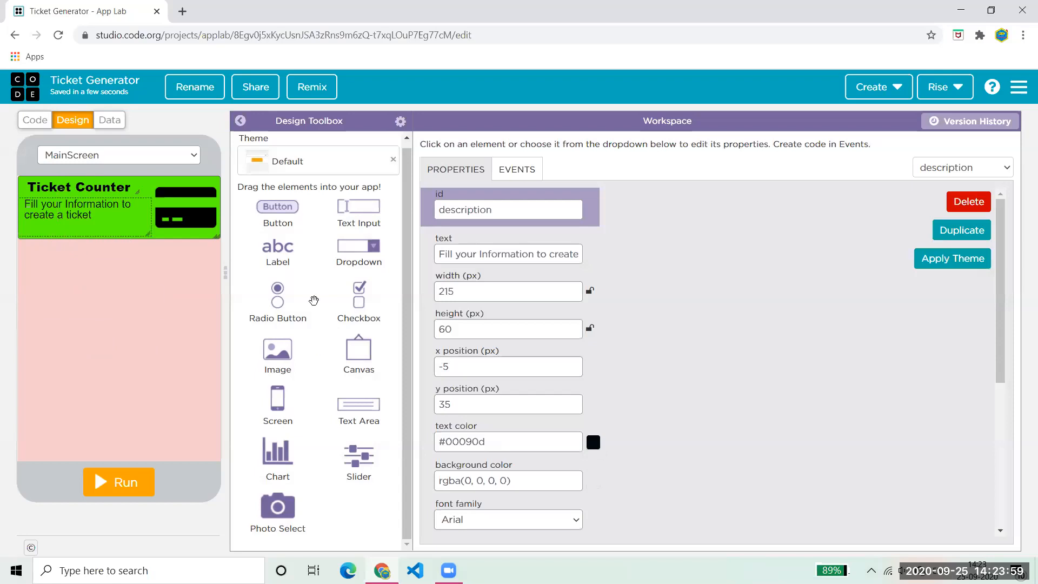
- Add a label below the header with id dateLabel and text 'Date'
{"action": "left_click_drag", "start_coordinate": [277, 246], "coordinate": [34, 262]}
{"action": "left_click_drag", "start_coordinate": [512, 211], "coordinate": [308, 214]}
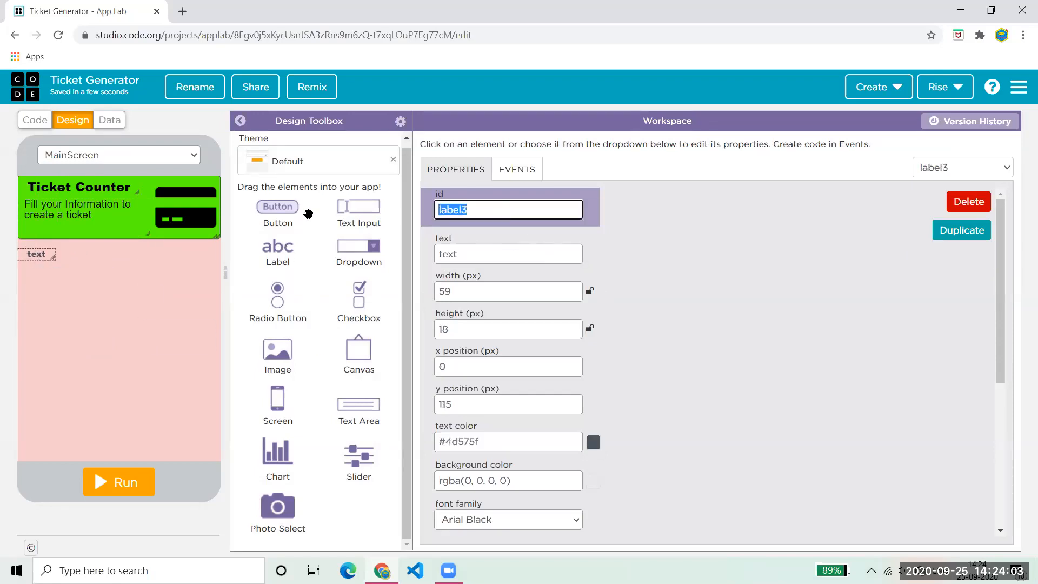
{"action": "type", "text": "dateLabel"}
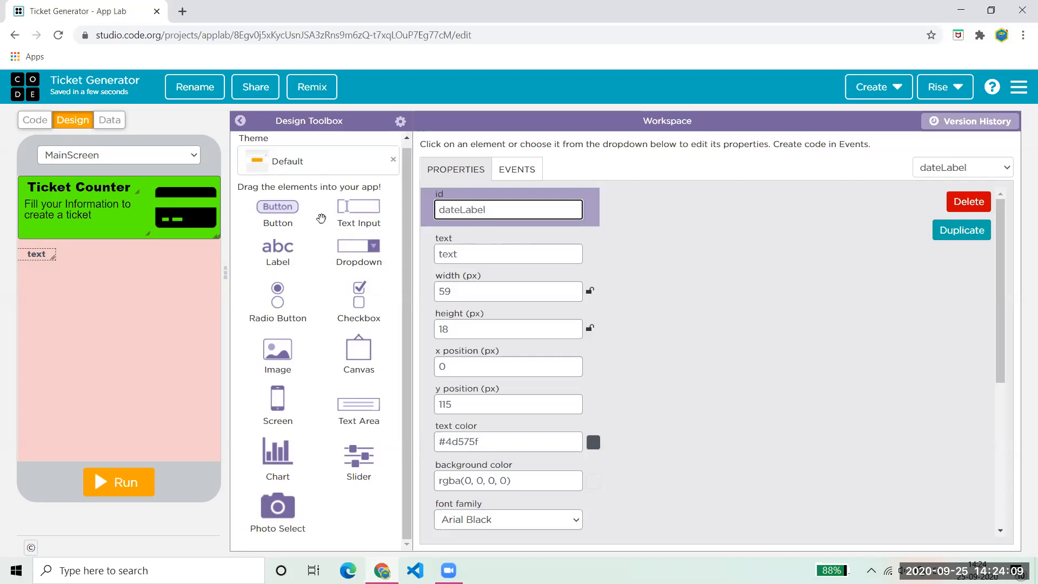
{"action": "key", "text": "Tab"}
{"action": "type", "text": "Date"}
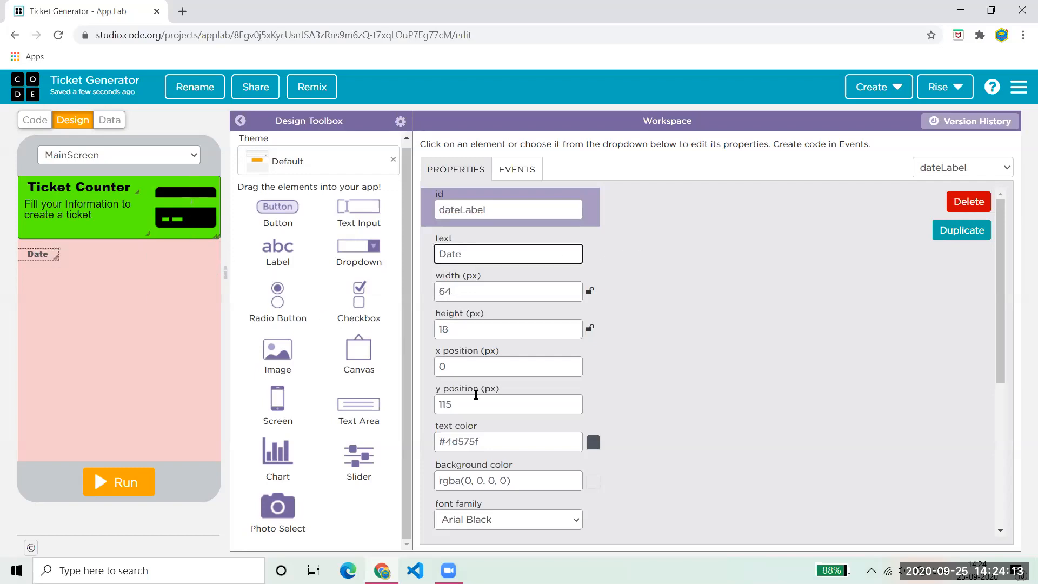
- Make the dateLabel text black #000000 at font size 17
{"action": "left_click", "coordinate": [591, 445]}
{"action": "left_click_drag", "start_coordinate": [559, 488], "coordinate": [585, 551]}
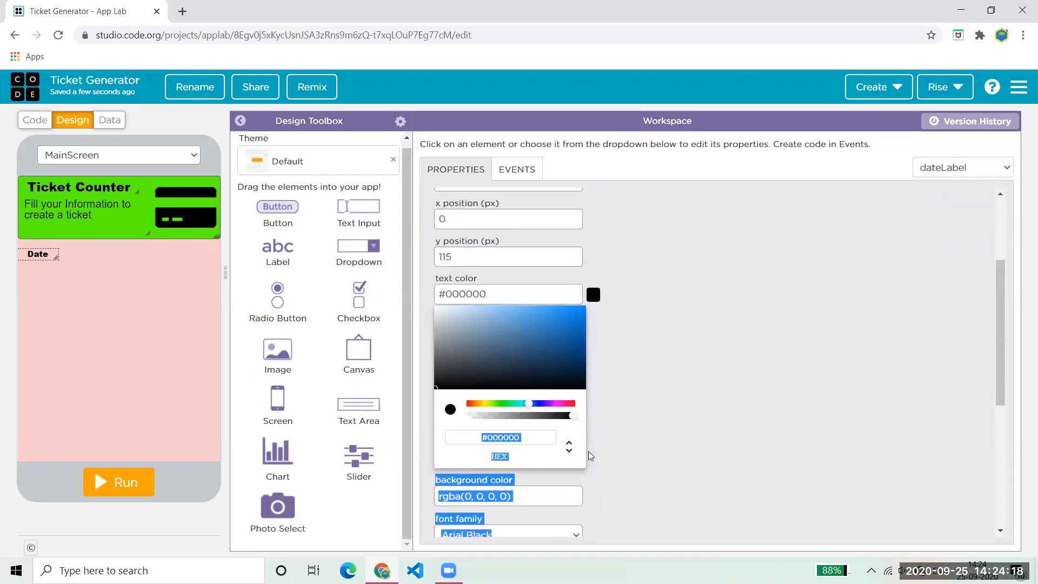
{"action": "left_click", "coordinate": [637, 377]}
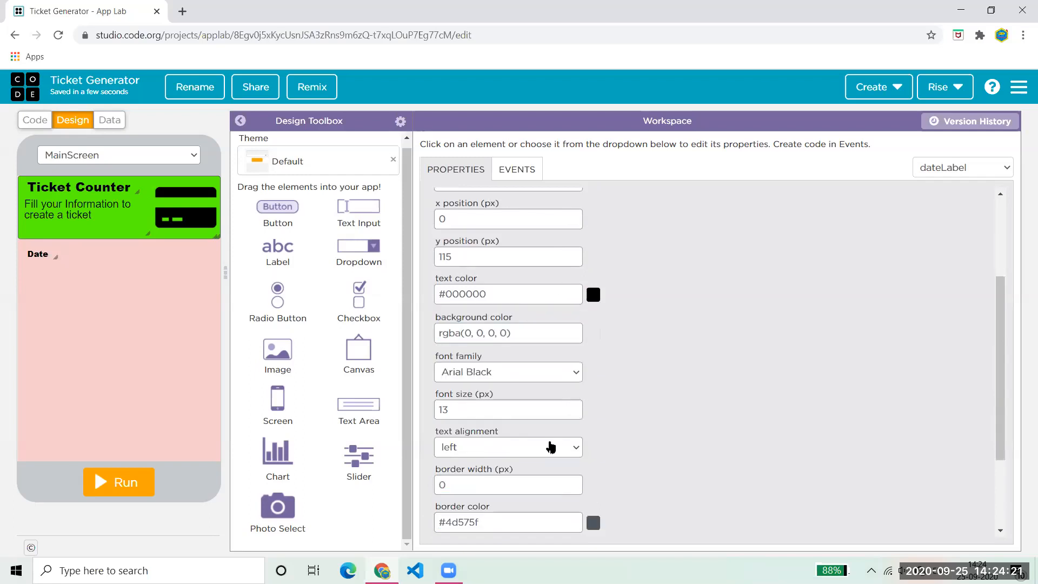
{"action": "left_click", "coordinate": [572, 406]}
{"action": "left_click", "coordinate": [572, 406]}
{"action": "left_click", "coordinate": [572, 407]}
{"action": "left_click", "coordinate": [573, 407]}
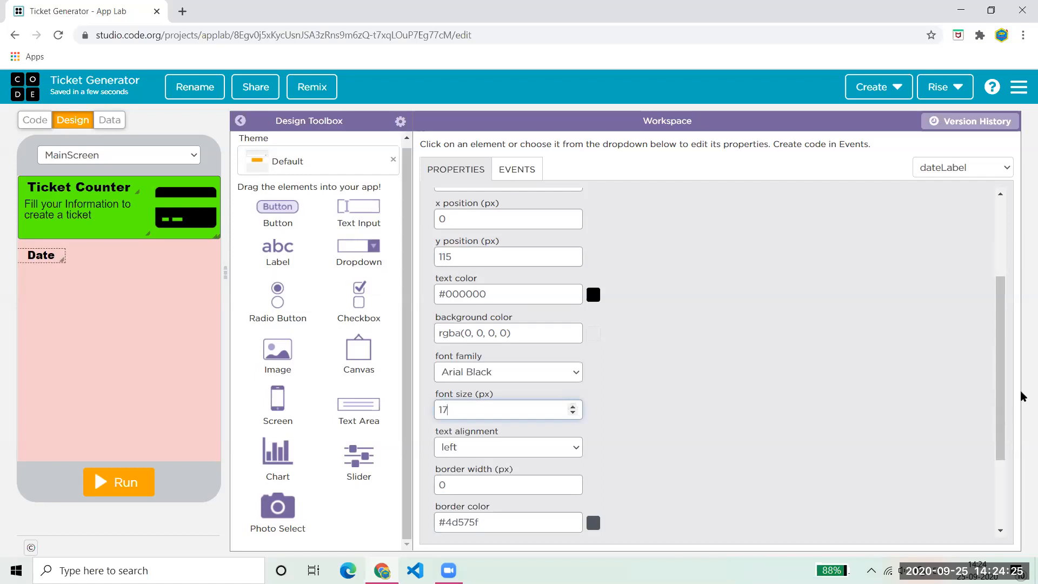
- Change the text to 'Date:' and nudge the label up to y 110
{"action": "left_click_drag", "start_coordinate": [996, 376], "coordinate": [982, 331]}
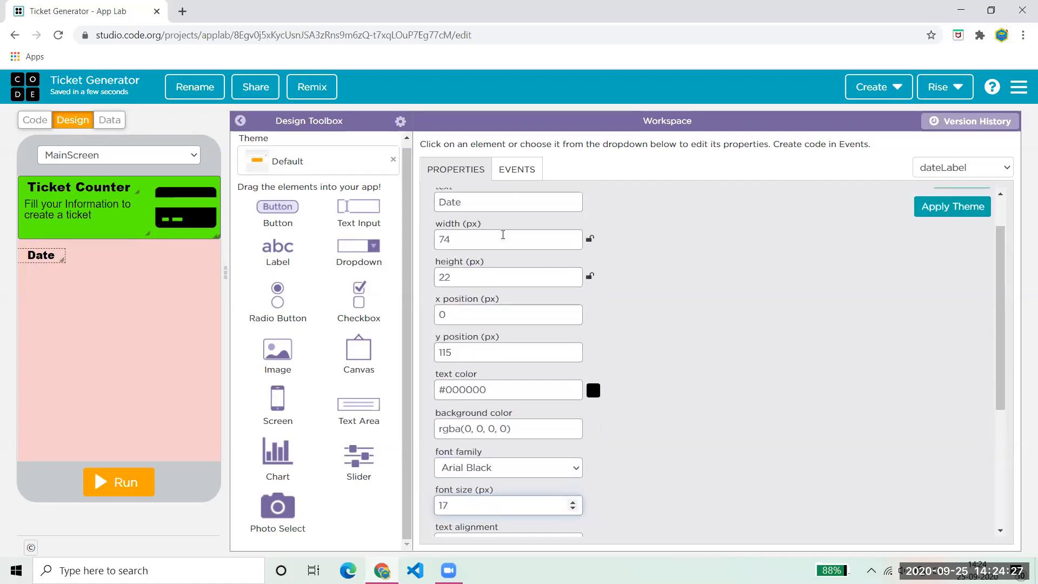
{"action": "left_click", "coordinate": [466, 204]}
{"action": "type", "text": ":"}
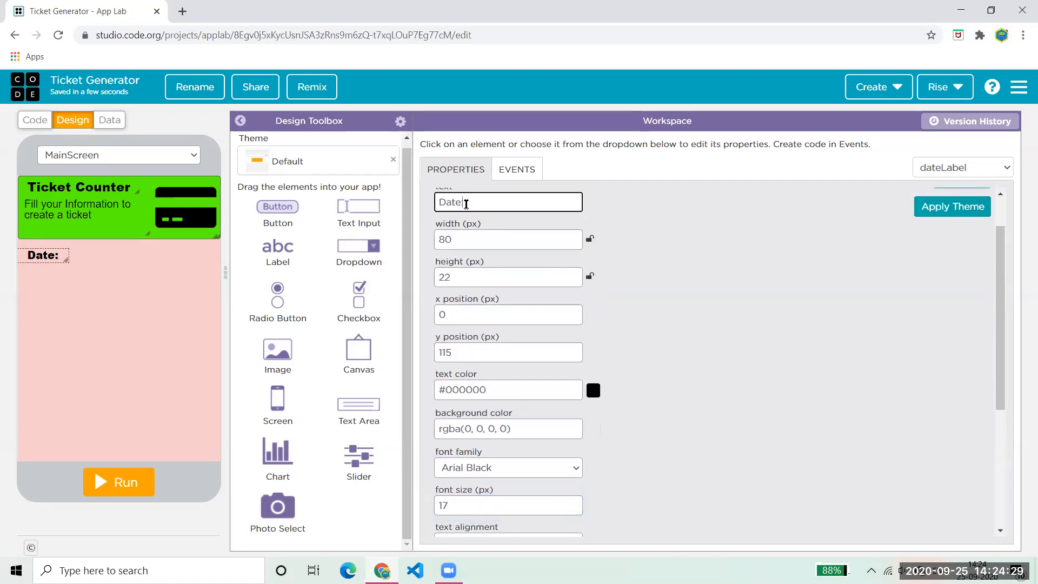
{"action": "left_click", "coordinate": [711, 273]}
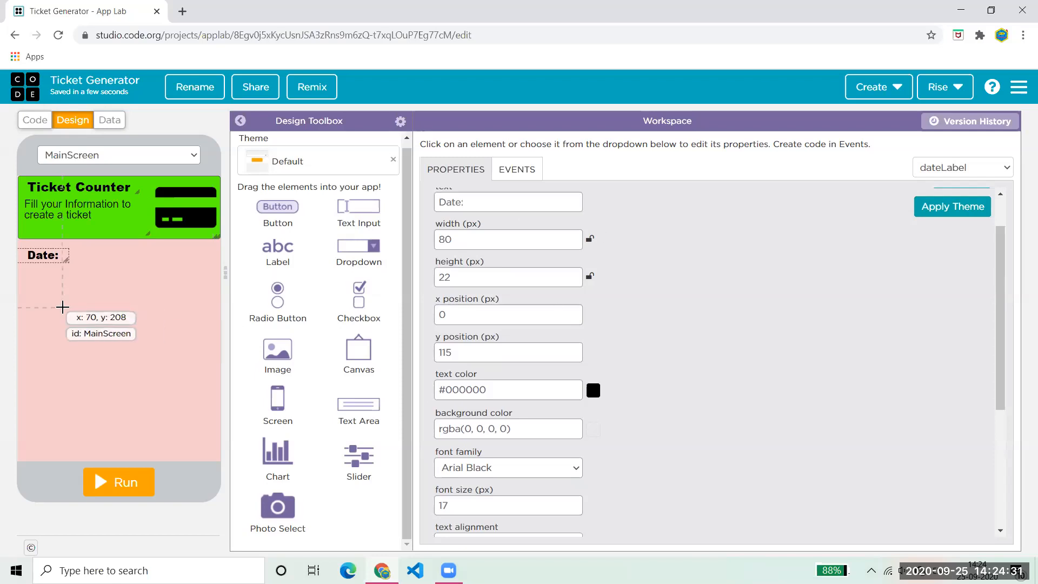
{"action": "left_click_drag", "start_coordinate": [38, 255], "coordinate": [38, 253]}
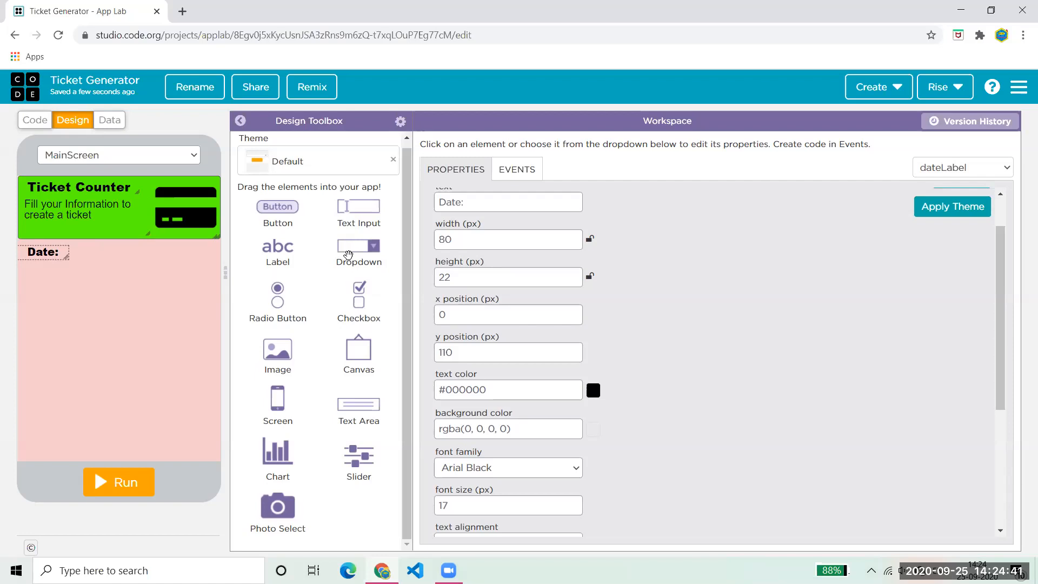
- Add dropdown1 beside the Date: label, run the app, and choose Option 2
{"action": "left_click_drag", "start_coordinate": [340, 253], "coordinate": [146, 251]}
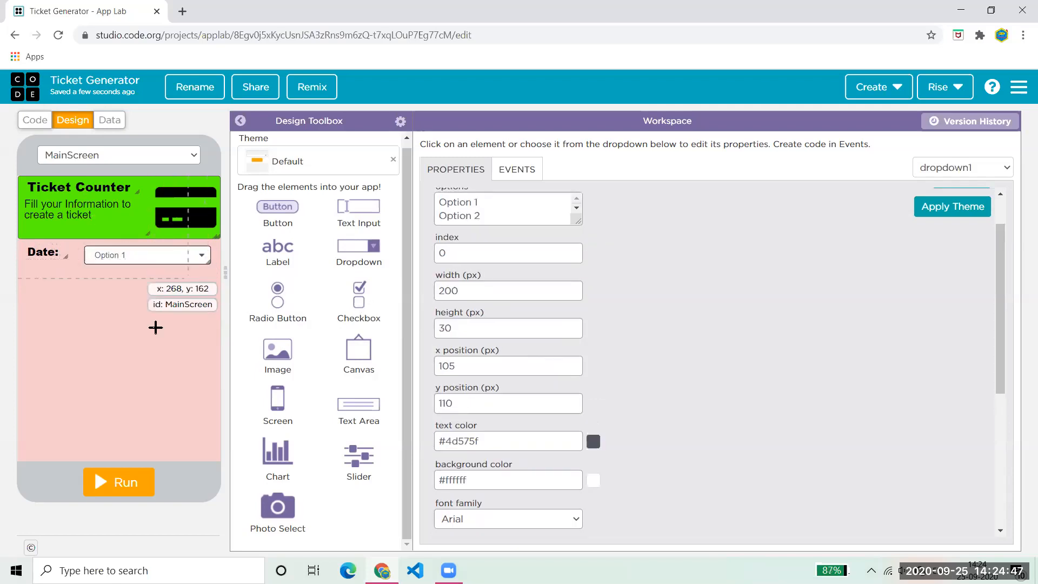
{"action": "left_click", "coordinate": [107, 495]}
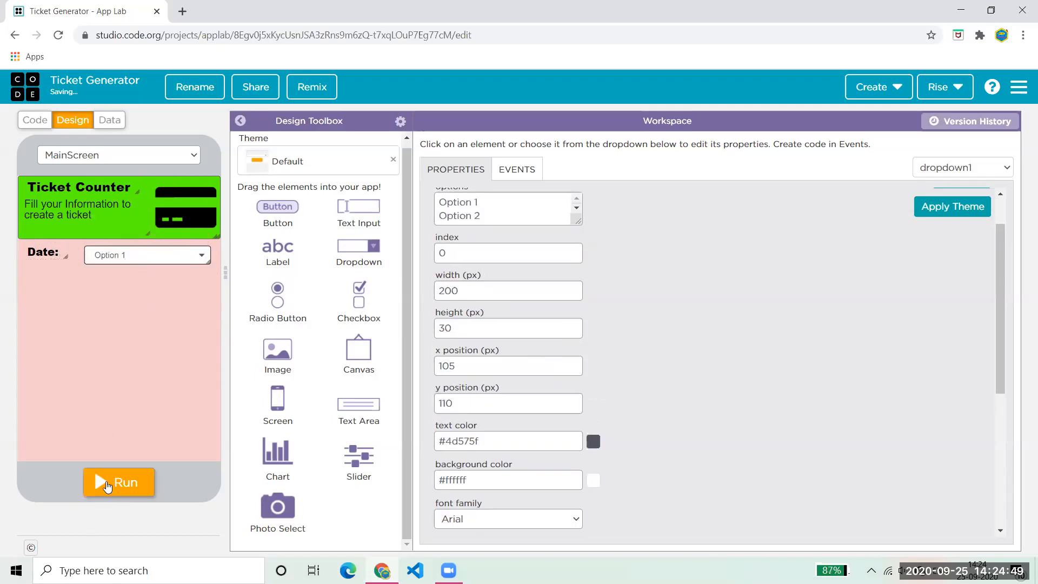
{"action": "left_click", "coordinate": [203, 255]}
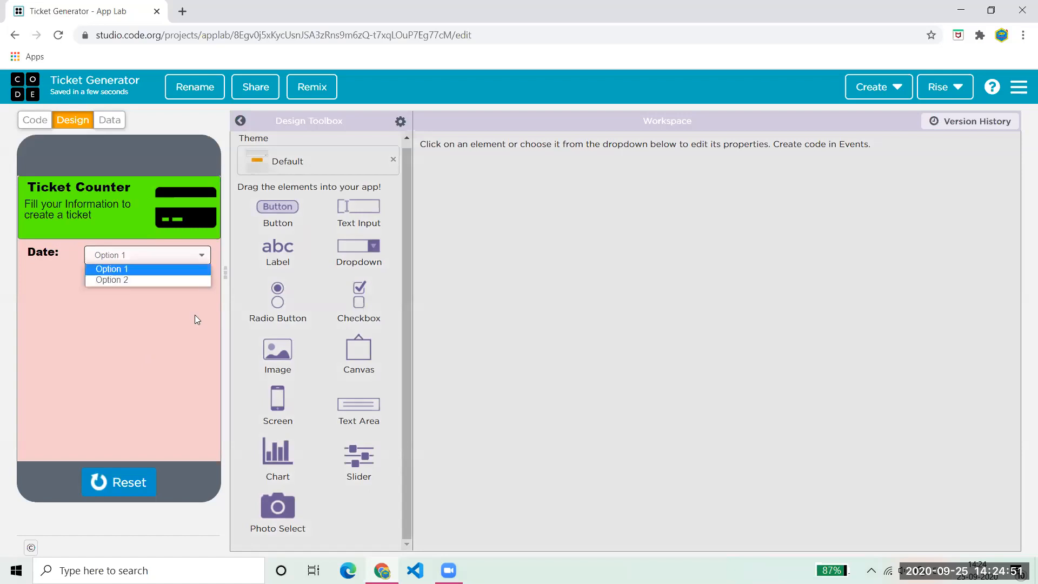
{"action": "left_click", "coordinate": [132, 283]}
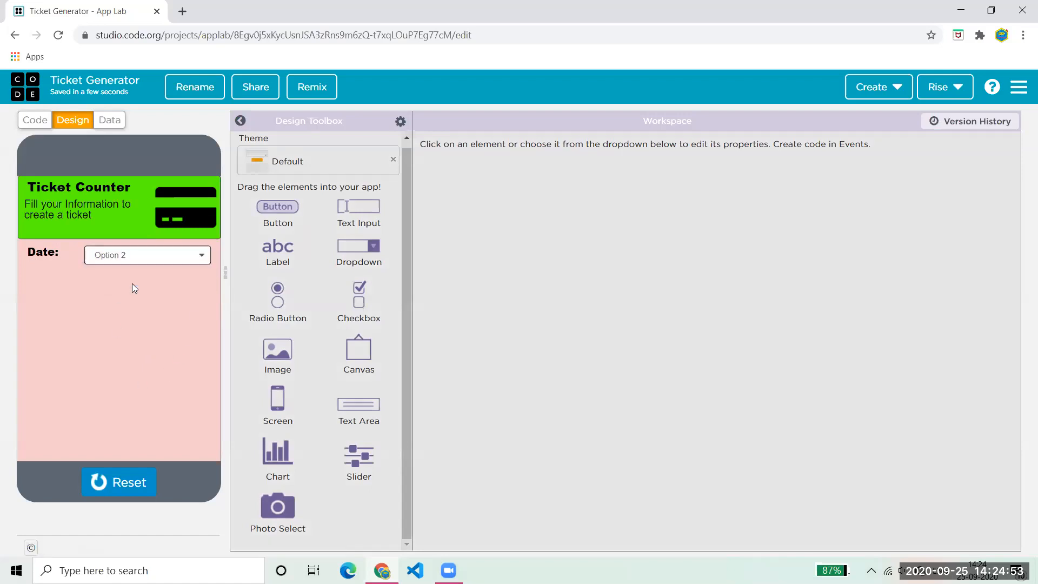
- Stop the running app and rename the date dropdown's id to DateDropdown
{"action": "left_click", "coordinate": [130, 483]}
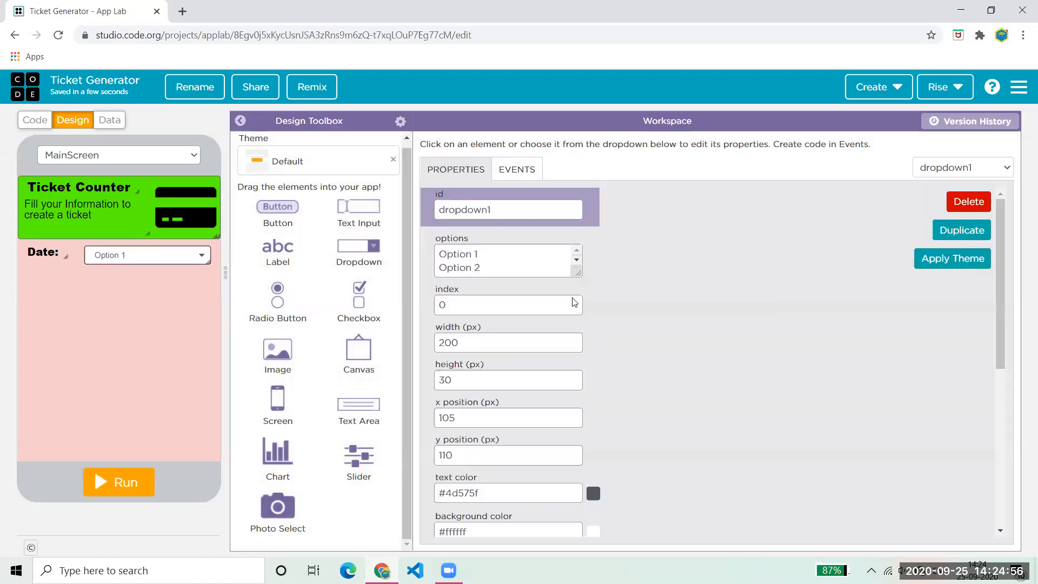
{"action": "double_click", "coordinate": [527, 208]}
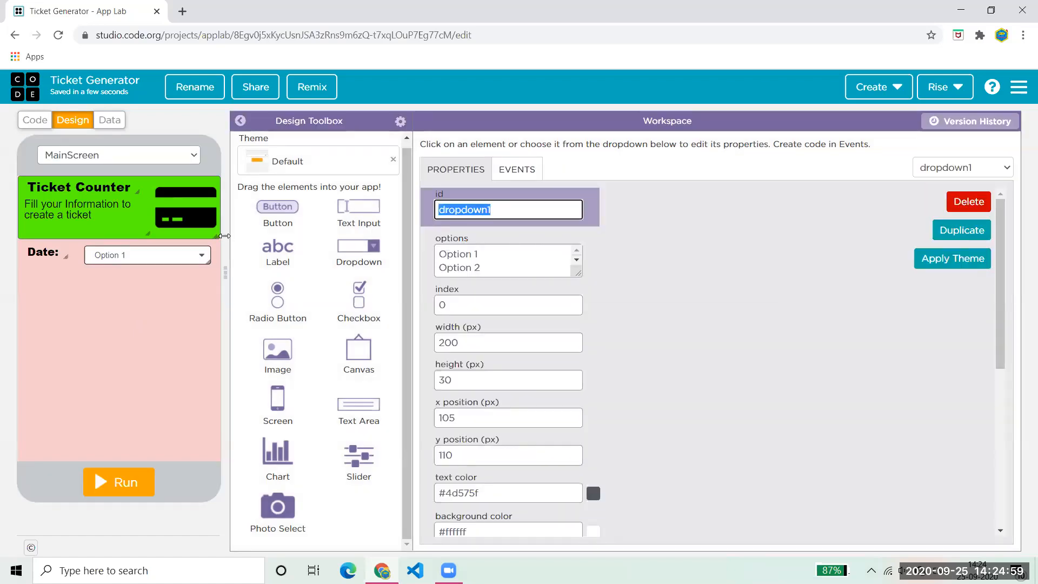
{"action": "type", "text": "Date"}
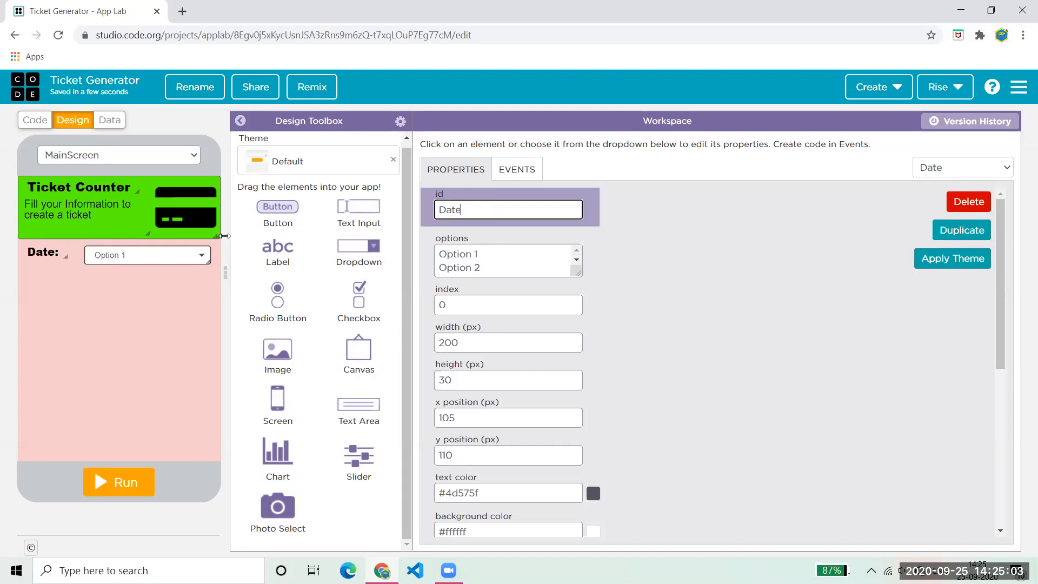
{"action": "type", "text": "Dropdown"}
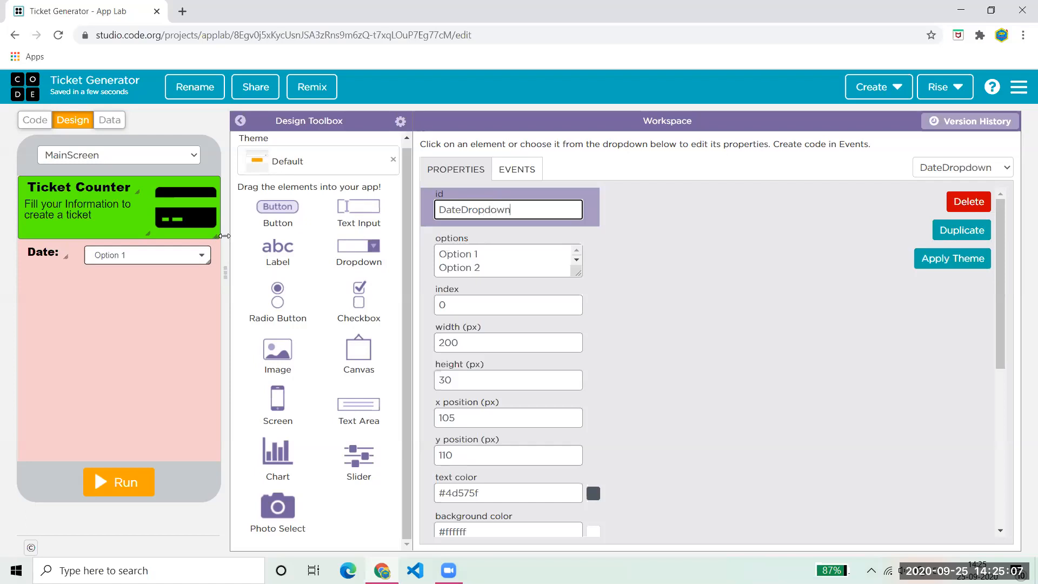
- Change the date label's caption from 'Date:' to 'Day:'
{"action": "left_click", "coordinate": [48, 249]}
{"action": "left_click_drag", "start_coordinate": [546, 247], "coordinate": [452, 254]}
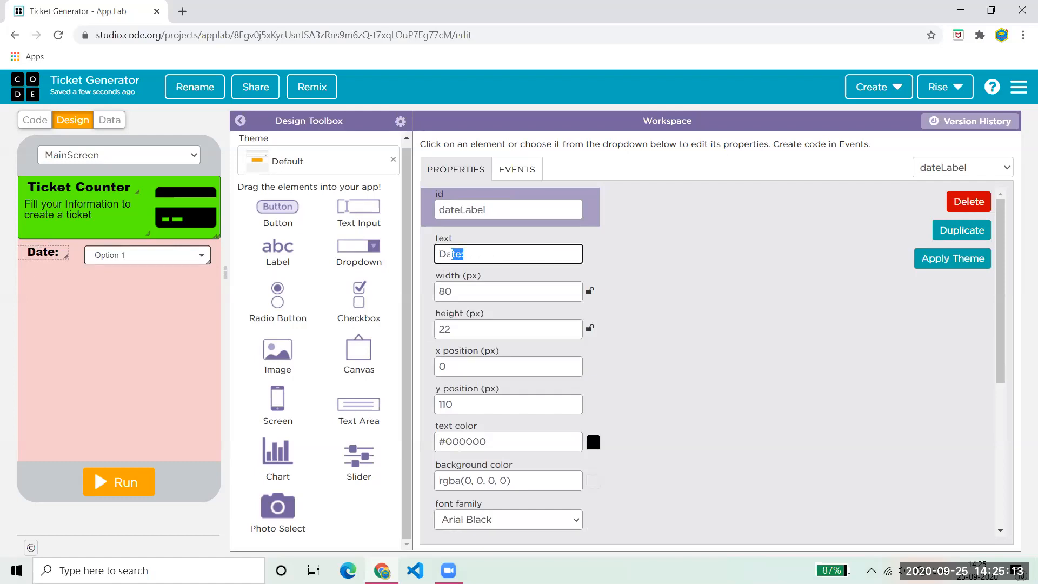
{"action": "type", "text": "y:"}
{"action": "left_click", "coordinate": [124, 254]}
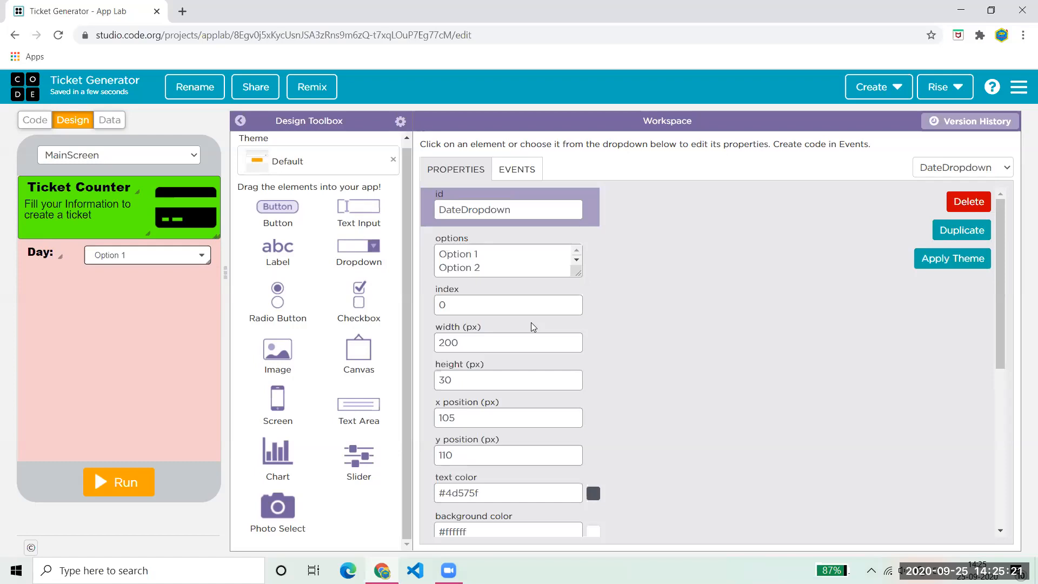
- Clear the dropdown's options and enter numbered placeholder lines 5 and 6
{"action": "left_click", "coordinate": [494, 252]}
{"action": "key", "text": "ctrl+a"}
{"action": "type", "text": "5"}
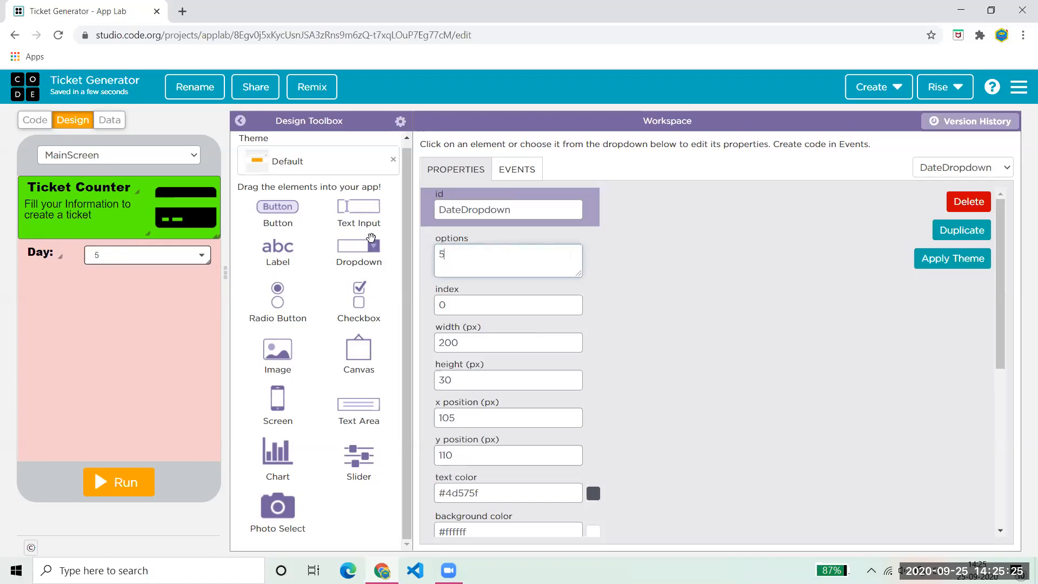
{"action": "key", "text": "Return"}
{"action": "type", "text": "2"}
{"action": "key", "text": "BackSpace"}
{"action": "type", "text": "6"}
{"action": "key", "text": "Return"}
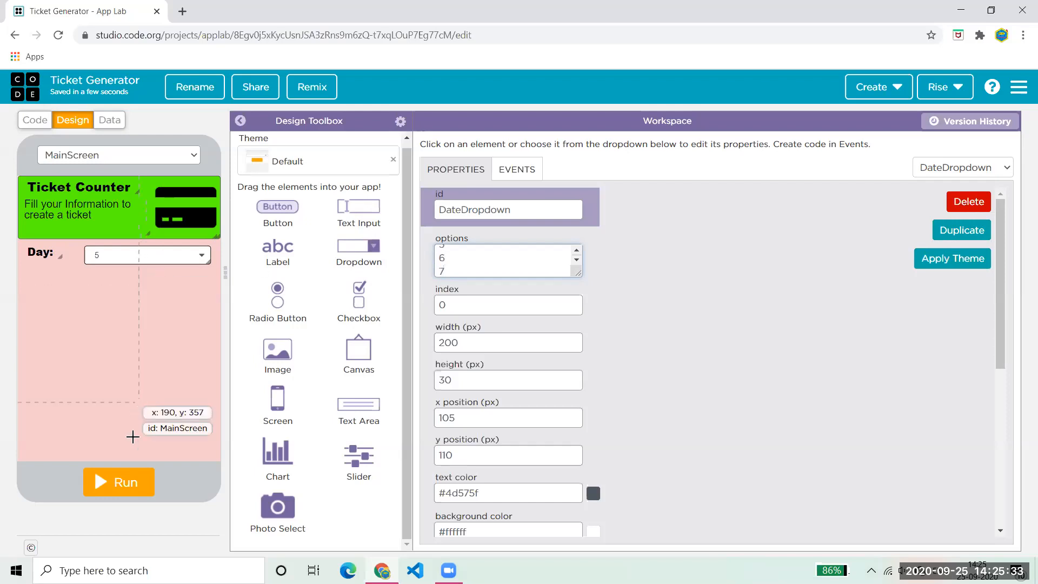
- Run the app to check the dropdown's list, then stop it
{"action": "left_click", "coordinate": [122, 484]}
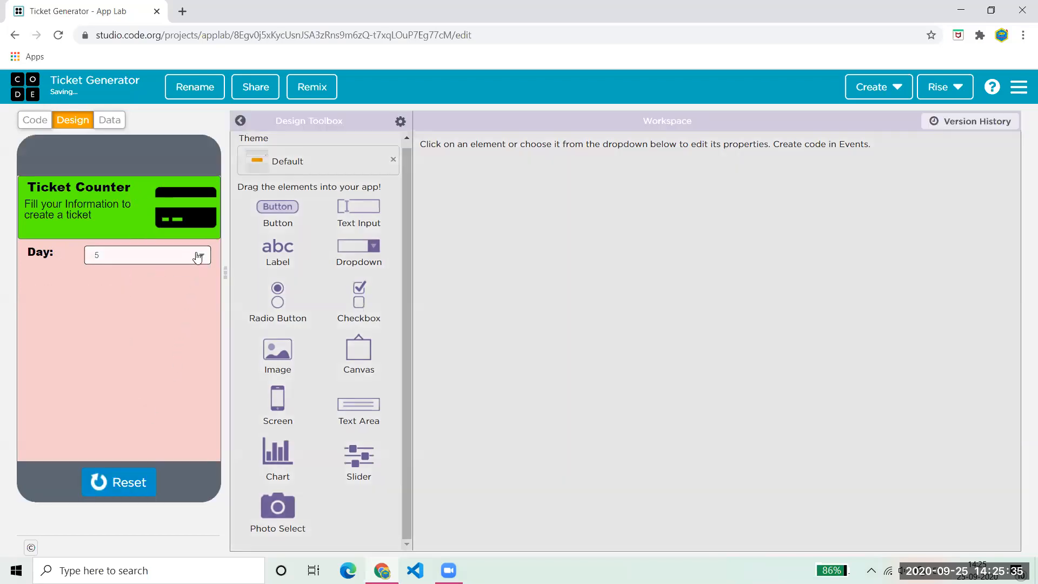
{"action": "left_click", "coordinate": [197, 256]}
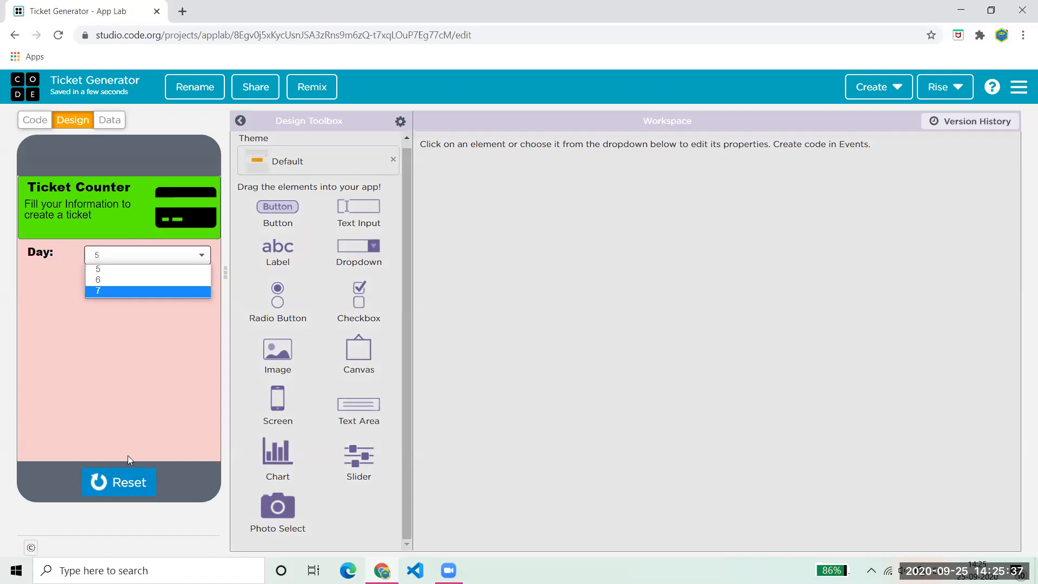
{"action": "left_click", "coordinate": [129, 476]}
{"action": "left_click", "coordinate": [128, 478]}
- Add more option lines, then replace them all with the pasted weekday names Monday through Sunday
{"action": "left_click", "coordinate": [525, 268]}
{"action": "key", "text": "Return"}
{"action": "type", "text": "7"}
{"action": "key", "text": "Return"}
{"action": "type", "text": "8"}
{"action": "key", "text": "Return"}
{"action": "type", "text": "9"}
{"action": "key", "text": "Return"}
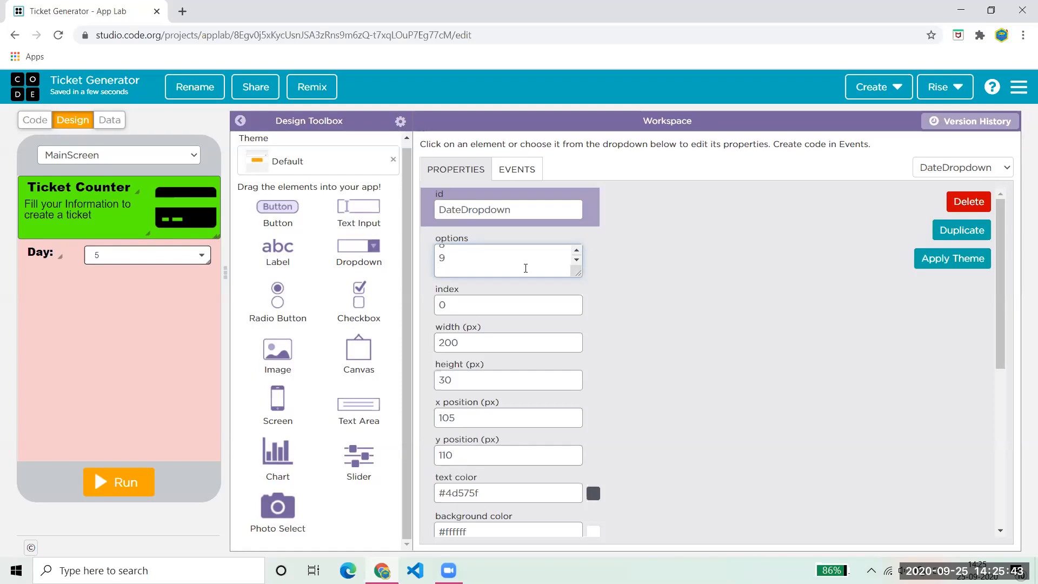
{"action": "type", "text": "10"}
{"action": "key", "text": "ctrl+a"}
{"action": "type", "text": "Monday Tuesday Wednesday Thursday Friday Saturday Sunday"}
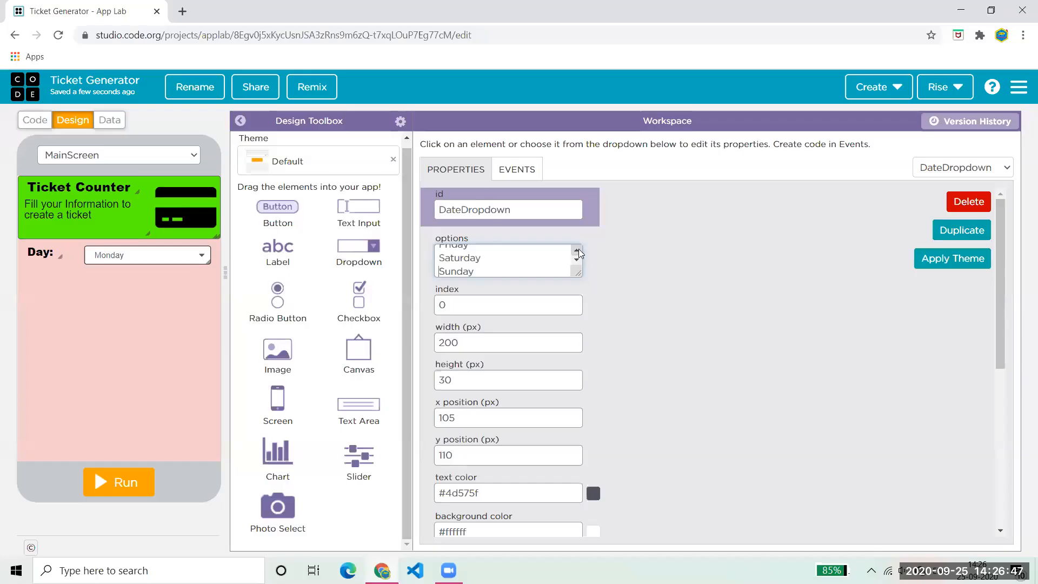
- Run the app to confirm all seven weekdays appear, keeping Monday, then stop it
{"action": "scroll", "coordinate": [579, 253], "scroll_direction": "up", "scroll_amount": 3}
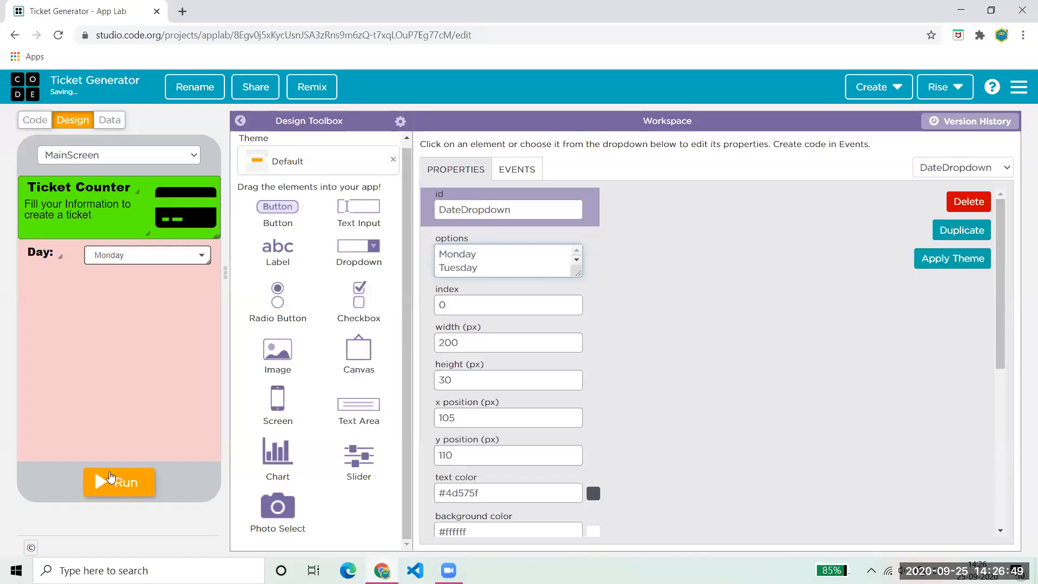
{"action": "left_click", "coordinate": [109, 477]}
{"action": "left_click", "coordinate": [195, 260]}
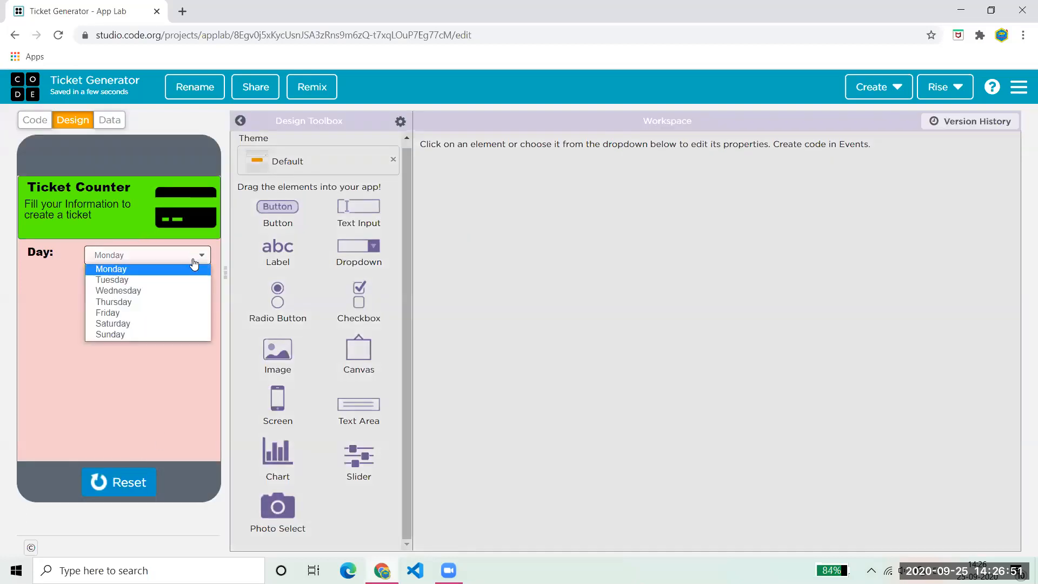
{"action": "left_click", "coordinate": [149, 401]}
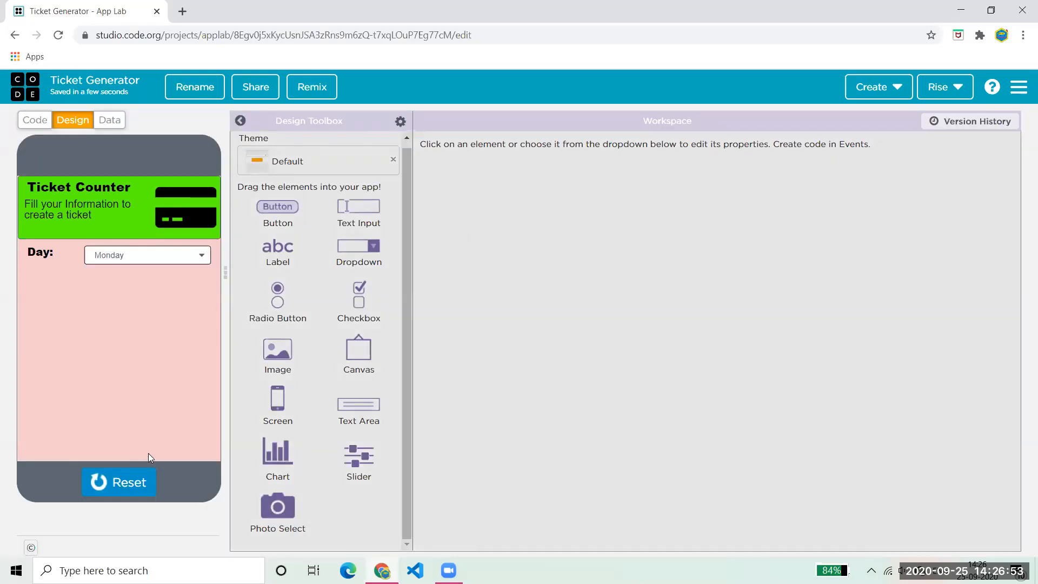
{"action": "left_click", "coordinate": [121, 487]}
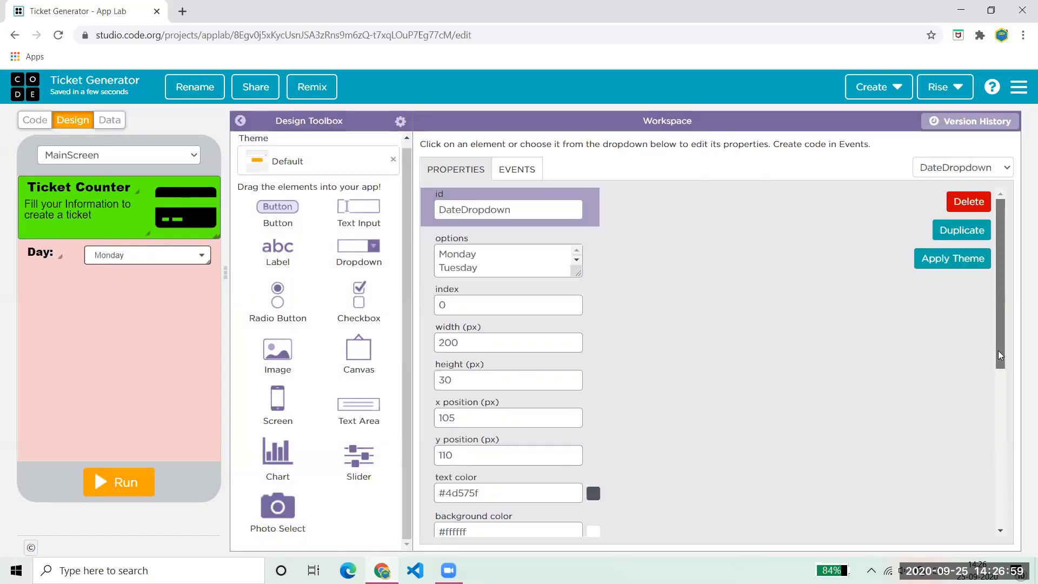
- Set the Day dropdown's background colour to cyan #05f2ff
{"action": "left_click_drag", "start_coordinate": [998, 350], "coordinate": [982, 461]}
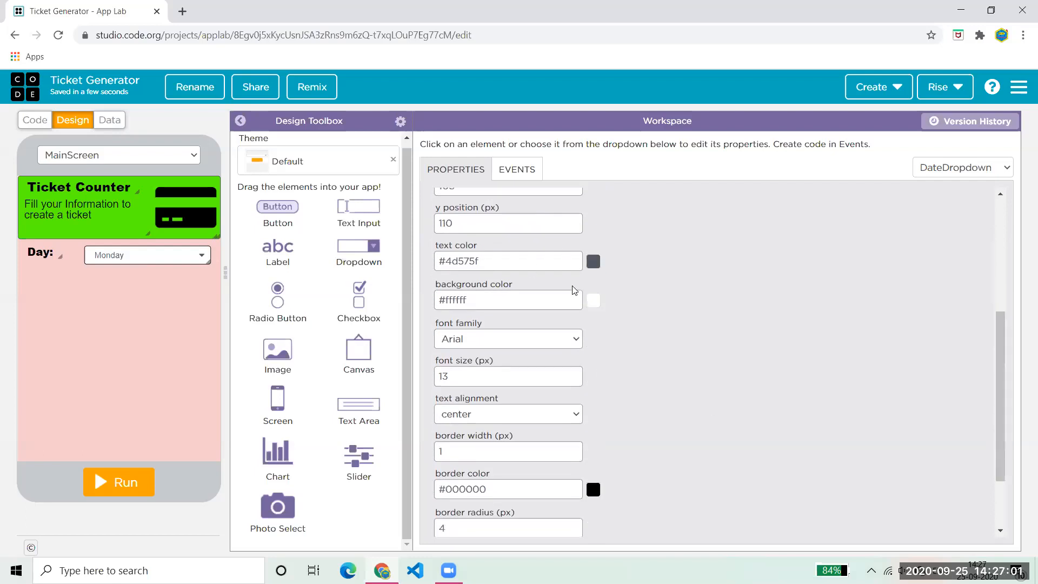
{"action": "left_click", "coordinate": [593, 300]}
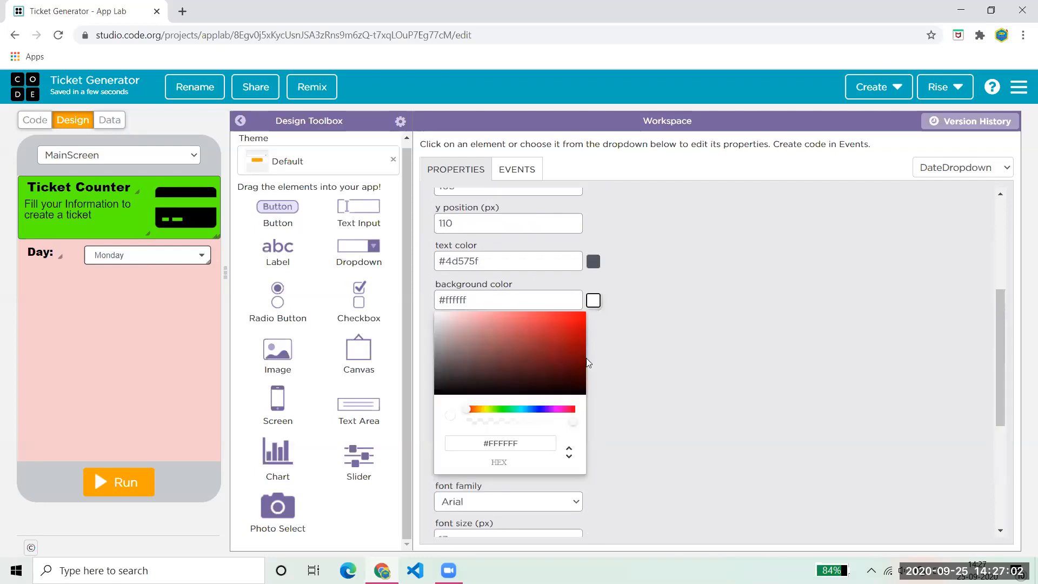
{"action": "left_click", "coordinate": [518, 408]}
{"action": "left_click_drag", "start_coordinate": [541, 358], "coordinate": [583, 313]}
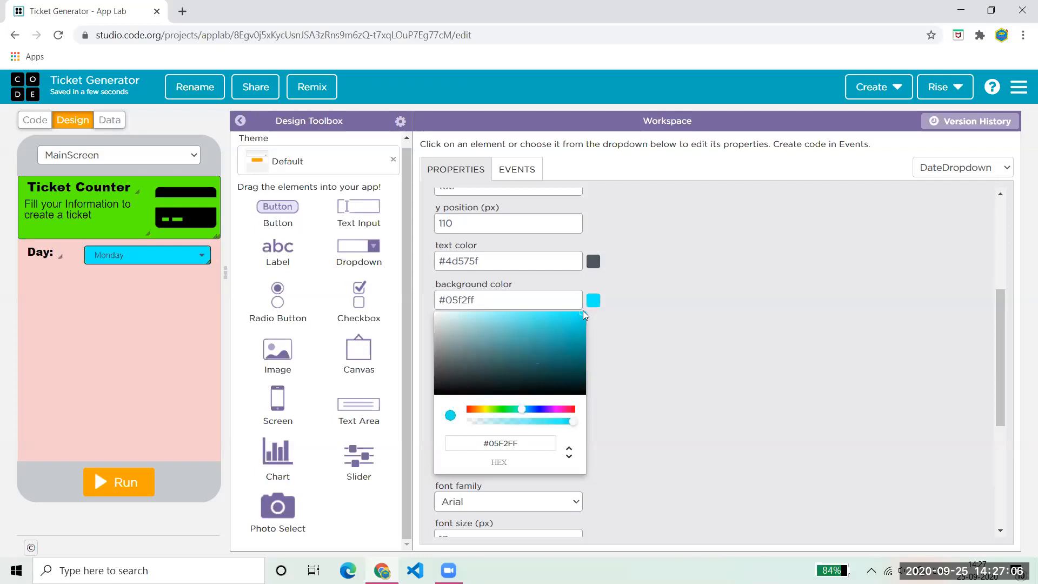
{"action": "left_click", "coordinate": [649, 328]}
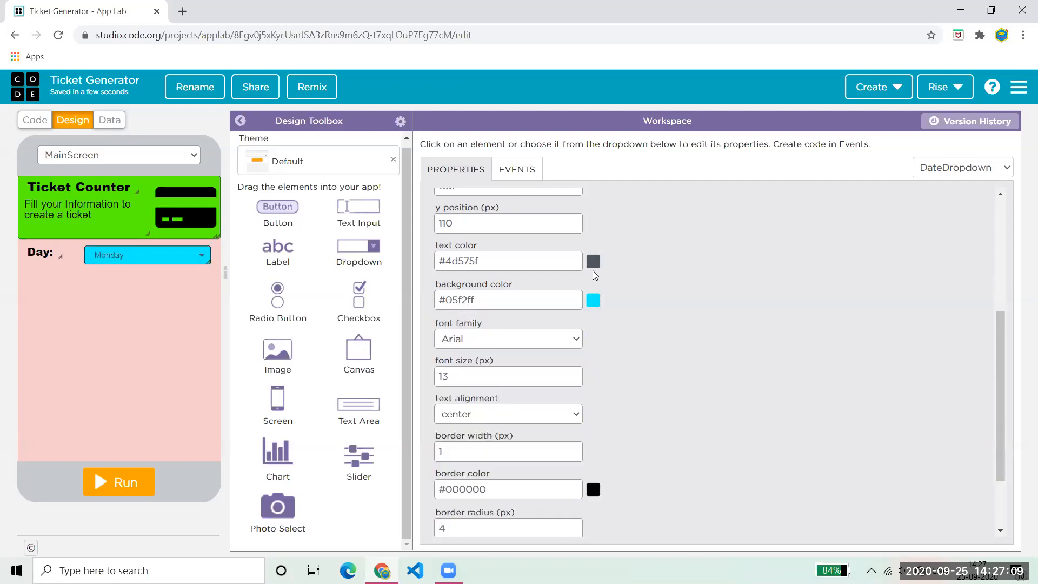
- Set the Day dropdown's text colour to black #000000
{"action": "left_click", "coordinate": [593, 265]}
{"action": "left_click_drag", "start_coordinate": [539, 327], "coordinate": [587, 357]}
{"action": "left_click", "coordinate": [642, 349]}
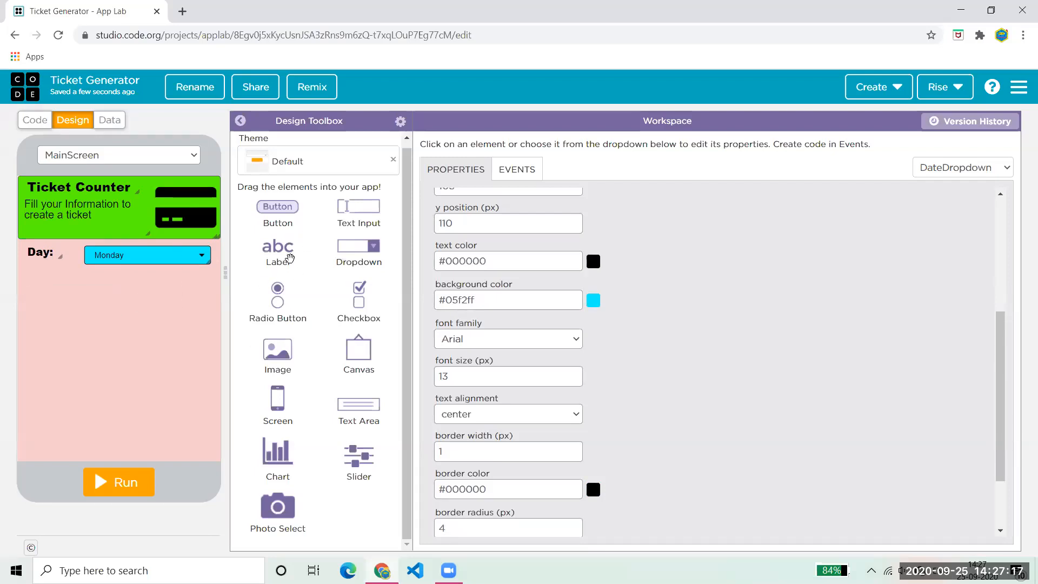
- Add a new label below the Day row with id AgeLabel and text 'Age:'
{"action": "left_click_drag", "start_coordinate": [283, 248], "coordinate": [38, 293]}
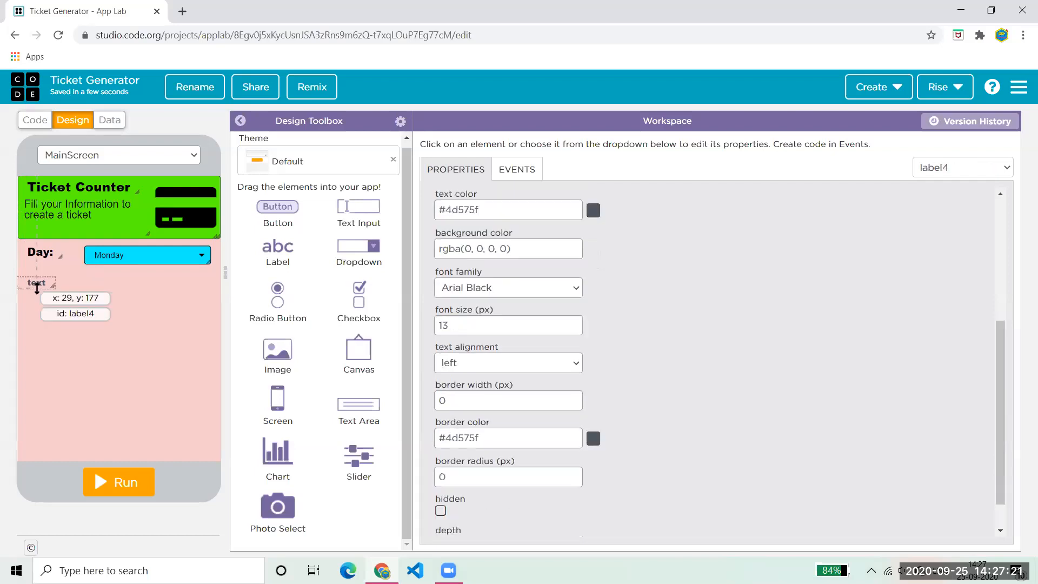
{"action": "left_click_drag", "start_coordinate": [1000, 321], "coordinate": [597, 137]}
{"action": "double_click", "coordinate": [534, 206]}
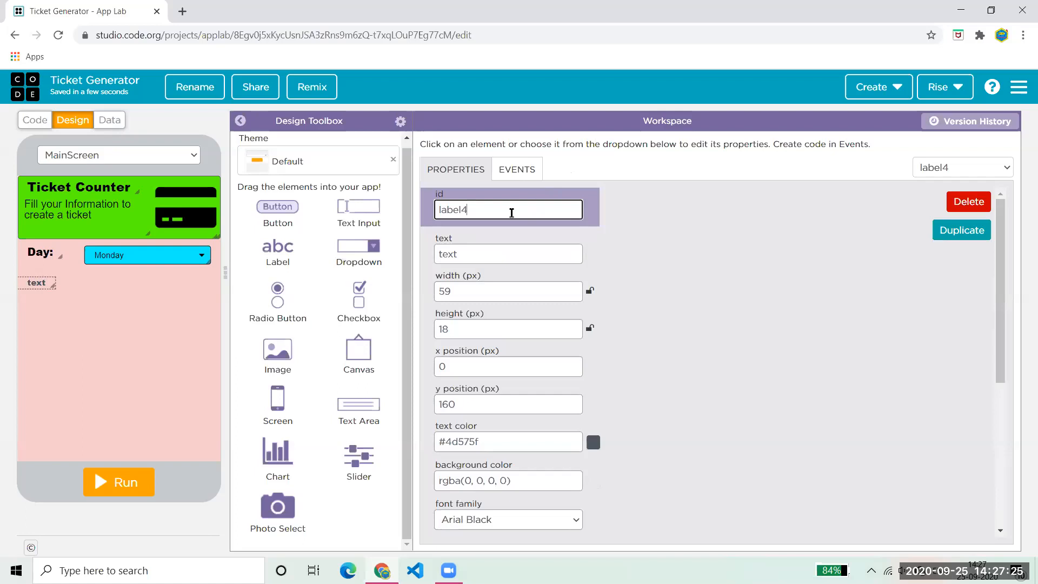
{"action": "type", "text": "AgeLabel"}
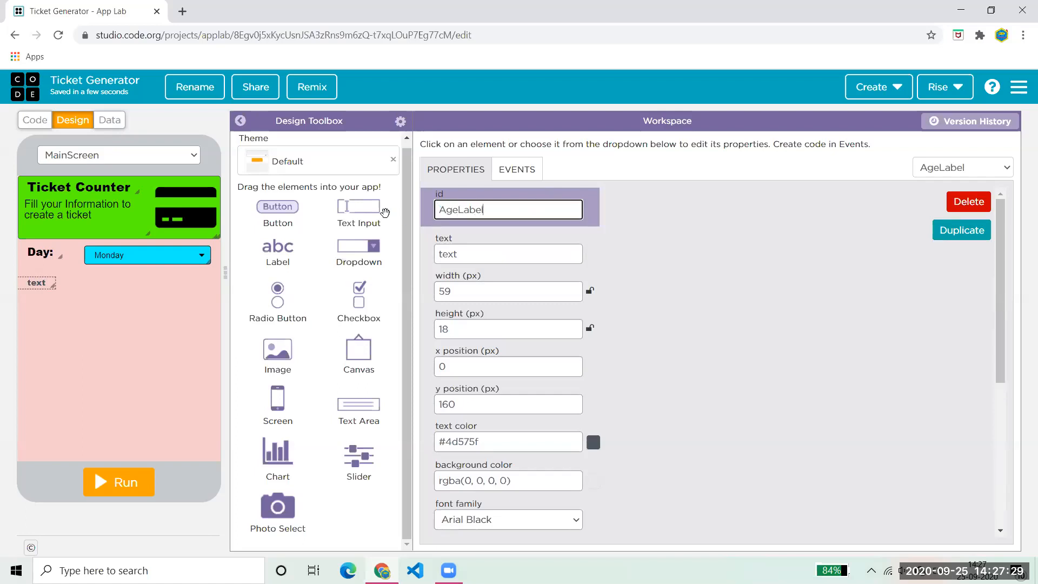
{"action": "key", "text": "Tab"}
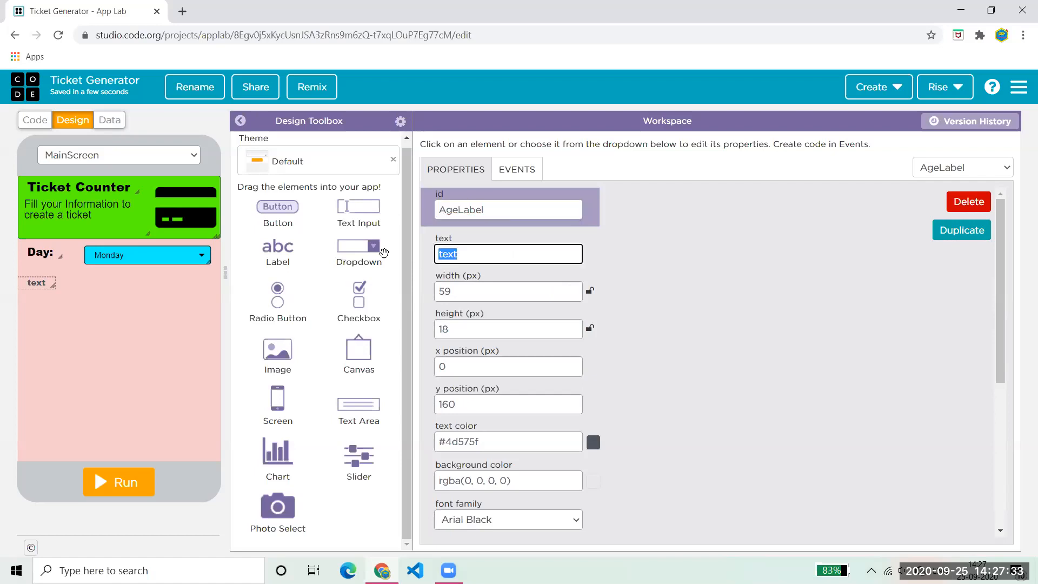
{"action": "type", "text": "Age:"}
- Make the Age label's text nearly black and raise its font size to 17
{"action": "left_click_drag", "start_coordinate": [998, 323], "coordinate": [1004, 370]}
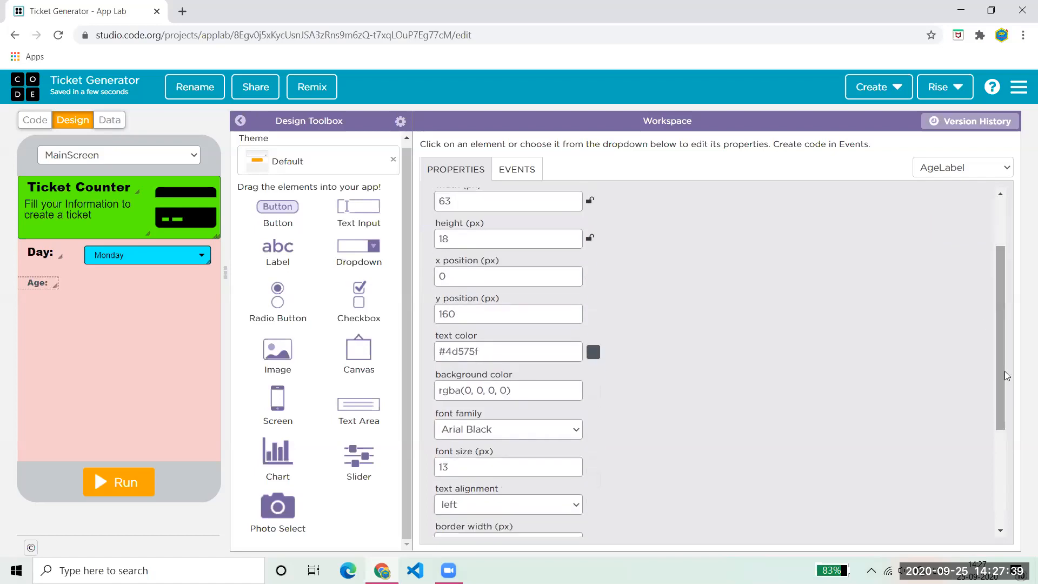
{"action": "left_click", "coordinate": [593, 351]}
{"action": "left_click_drag", "start_coordinate": [567, 413], "coordinate": [587, 443]}
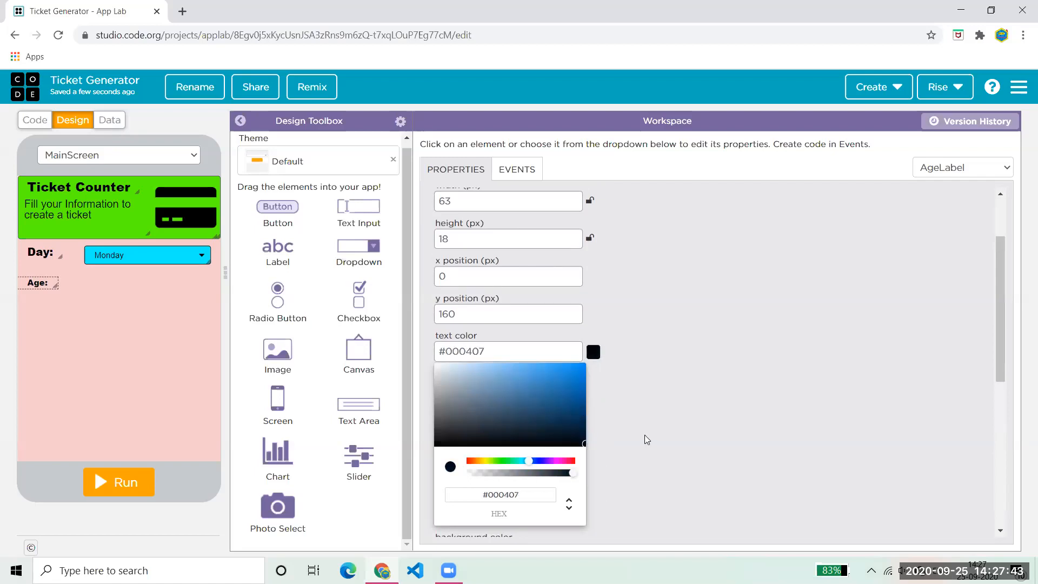
{"action": "left_click", "coordinate": [644, 435]}
{"action": "left_click", "coordinate": [572, 464]}
{"action": "left_click", "coordinate": [573, 464]}
{"action": "left_click", "coordinate": [572, 464]}
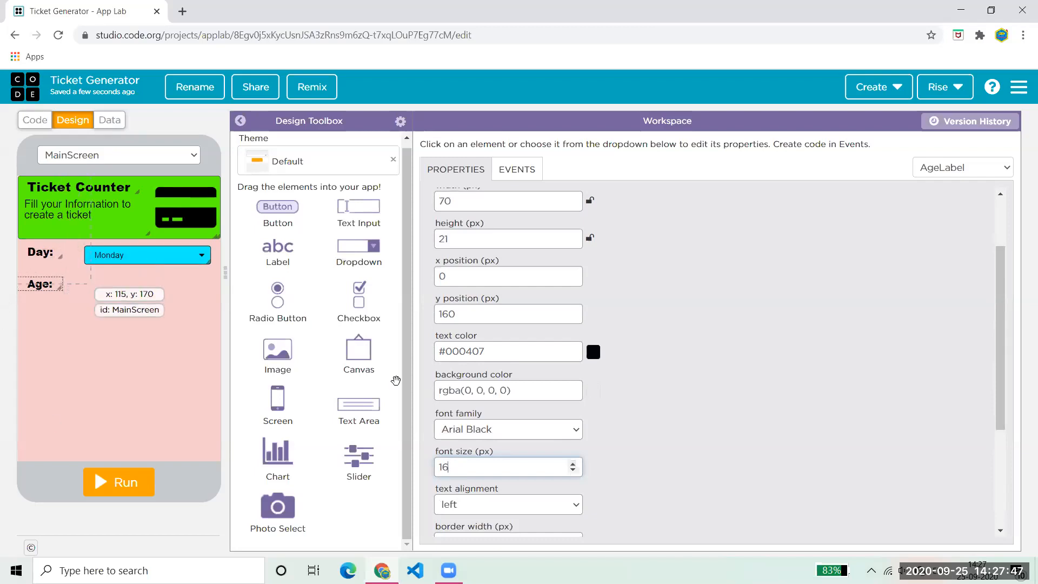
{"action": "left_click", "coordinate": [572, 464]}
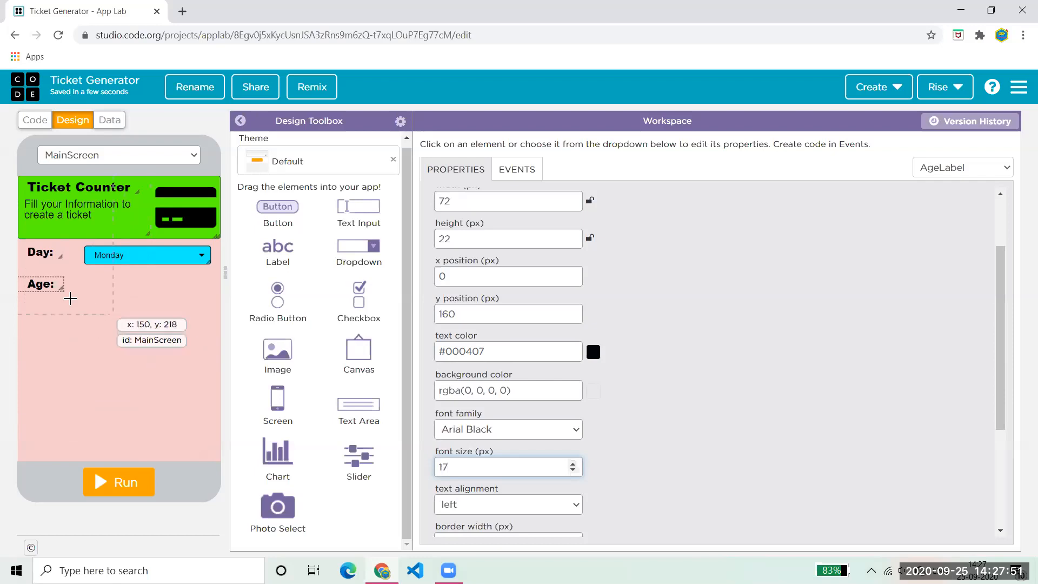
- Nudge the Age label to position x 5, y 165
{"action": "left_click_drag", "start_coordinate": [44, 281], "coordinate": [48, 285]}
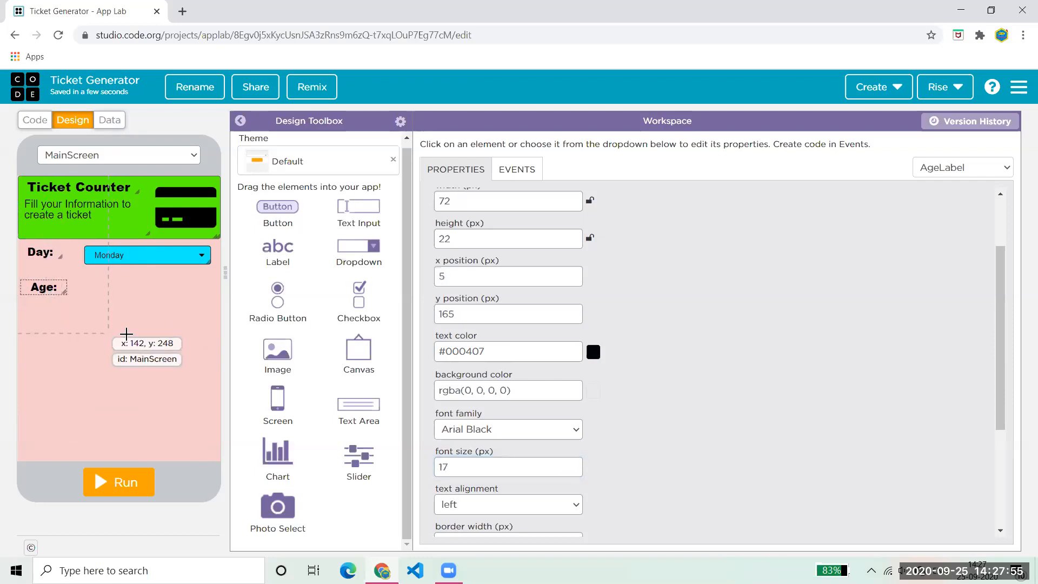
{"action": "scroll", "coordinate": [1006, 368], "scroll_direction": "up", "scroll_amount": 3}
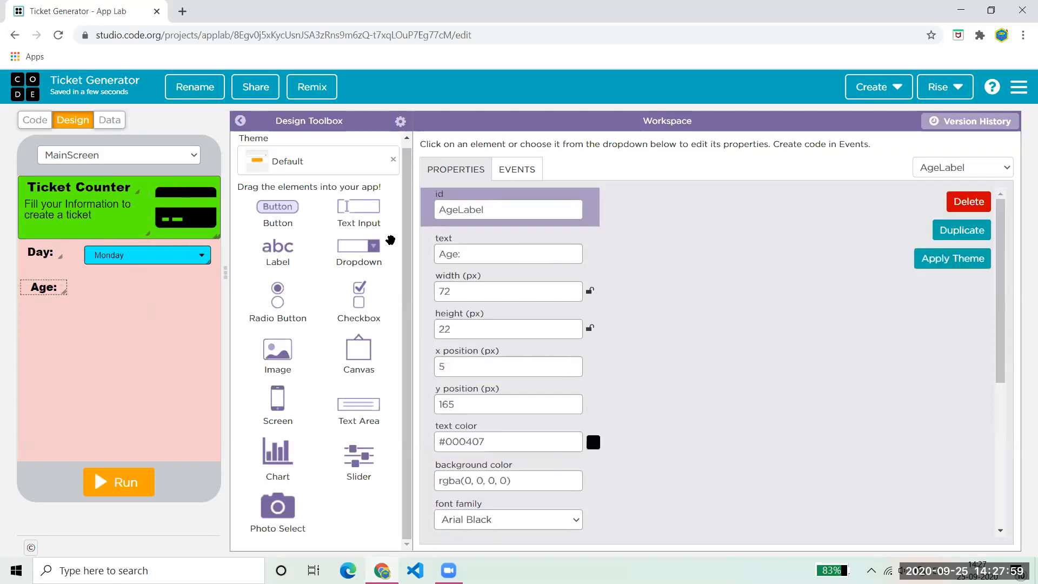
{"action": "left_click_drag", "start_coordinate": [356, 247], "coordinate": [382, 249]}
{"action": "left_click", "coordinate": [155, 256]}
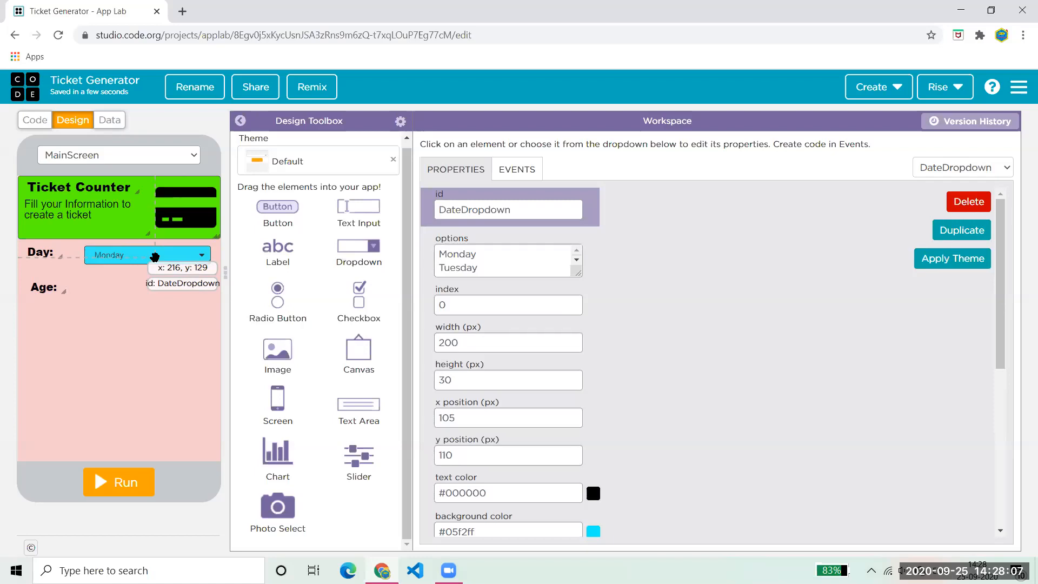
- Paste a copy of the Day dropdown beside the Age label and clear its weekday options
{"action": "key", "text": "ctrl+v"}
{"action": "left_click_drag", "start_coordinate": [154, 256], "coordinate": [146, 293]}
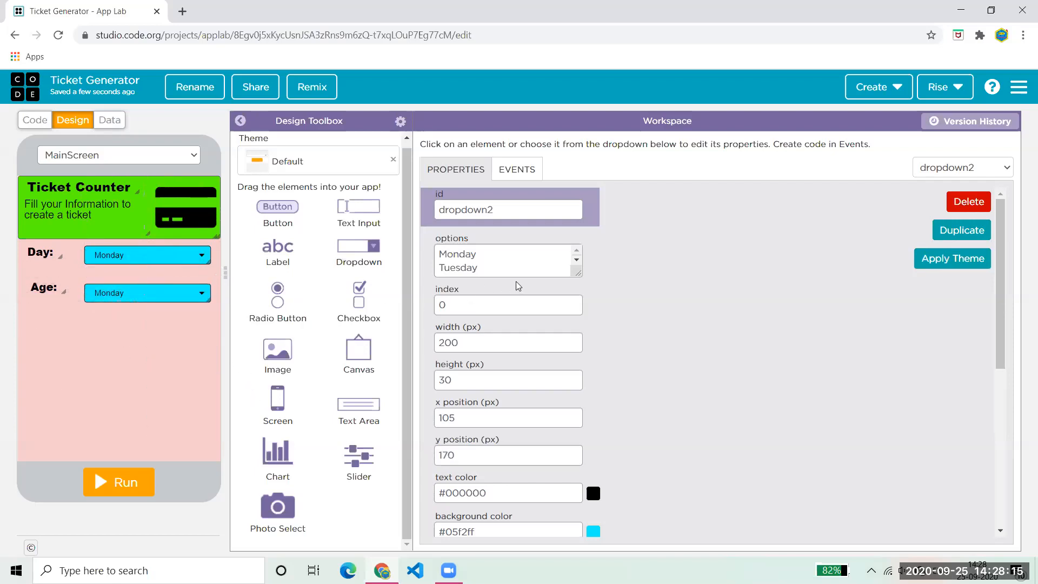
{"action": "left_click_drag", "start_coordinate": [512, 272], "coordinate": [388, 203]}
{"action": "key", "text": "BackSpace"}
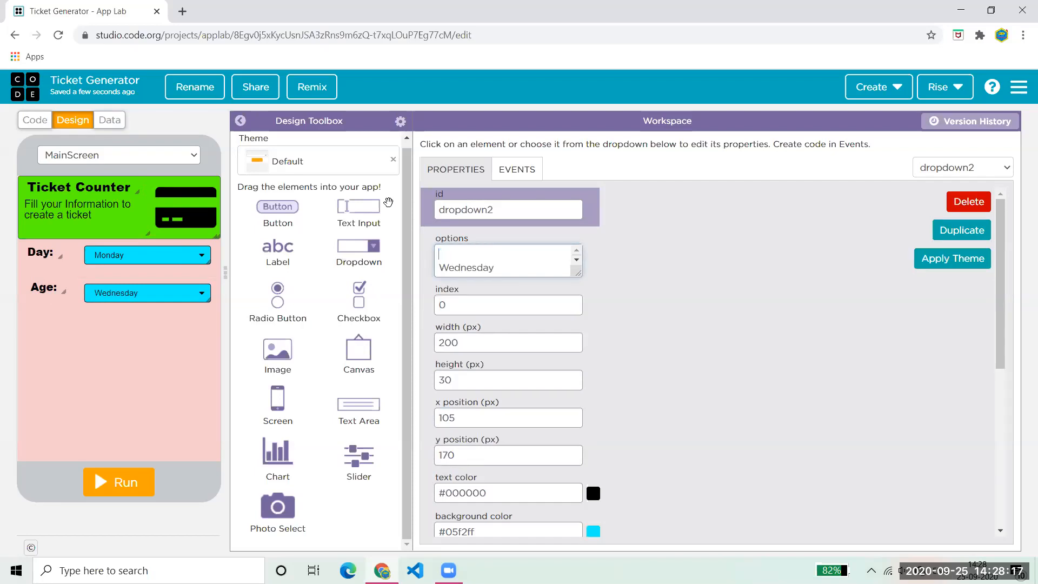
{"action": "key", "text": "ctrl+a"}
{"action": "key", "text": "BackSpace"}
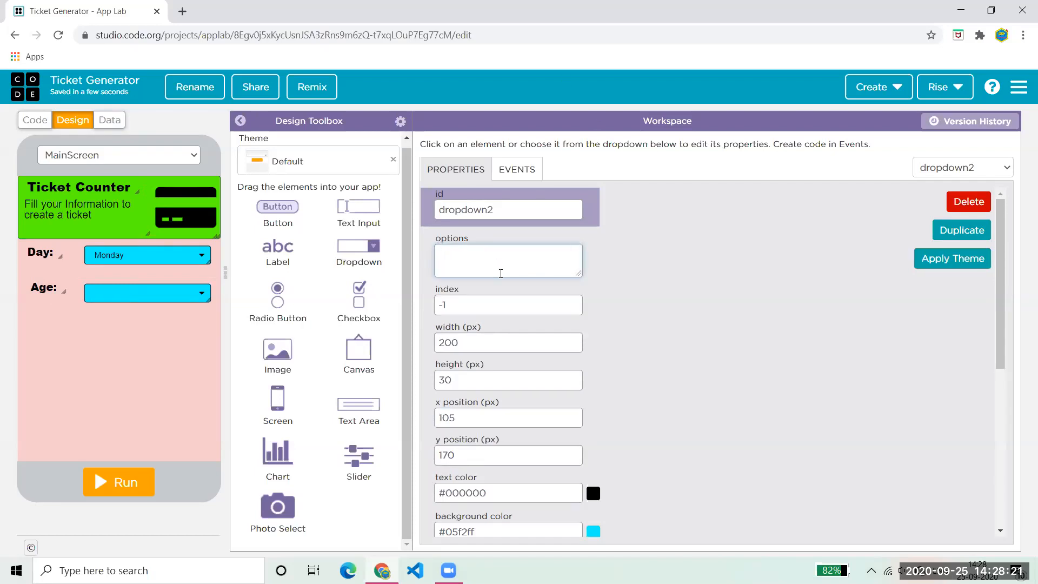
- Enter the copied dropdown's age options, 5 through 21+, one per line
{"action": "type", "text": "5"}
{"action": "key", "text": "Return"}
{"action": "type", "text": "6"}
{"action": "key", "text": "Return"}
{"action": "type", "text": "7"}
{"action": "key", "text": "Return"}
{"action": "type", "text": "8"}
{"action": "key", "text": "Return"}
{"action": "type", "text": "9"}
{"action": "type", "text": "10"}
{"action": "key", "text": "Return"}
{"action": "type", "text": "11"}
{"action": "key", "text": "Return"}
{"action": "type", "text": "2"}
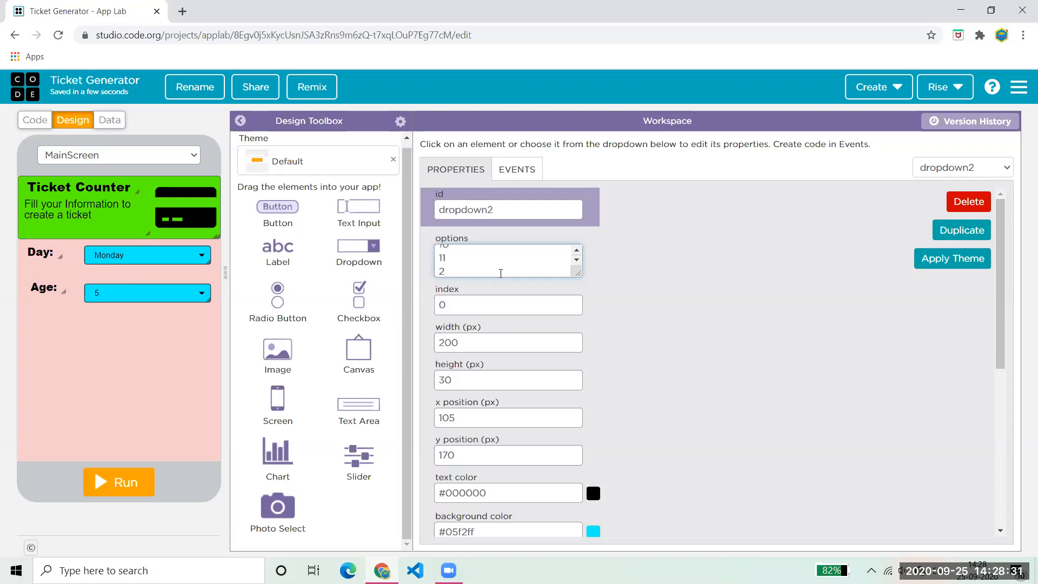
{"action": "type", "text": "2"}
{"action": "key", "text": "Return"}
{"action": "type", "text": "3"}
{"action": "key", "text": "Return"}
{"action": "type", "text": "14"}
{"action": "key", "text": "Return"}
{"action": "type", "text": "15"}
{"action": "key", "text": "Return"}
{"action": "type", "text": "16"}
{"action": "key", "text": "Return"}
{"action": "type", "text": "17"}
{"action": "key", "text": "Return"}
{"action": "type", "text": "18"}
{"action": "key", "text": "Return"}
{"action": "type", "text": "19"}
{"action": "key", "text": "Return"}
{"action": "type", "text": "20"}
{"action": "key", "text": "Return"}
{"action": "type", "text": "21+"}
{"action": "left_click", "coordinate": [682, 306]}
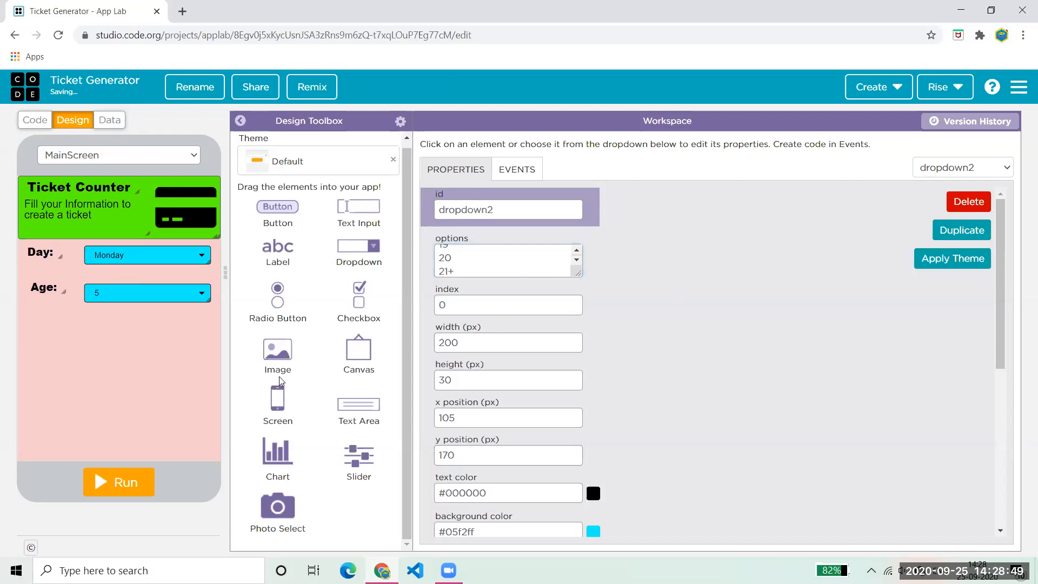
- Test the Age dropdown in the running app, then align the label and dropdown at y 155
{"action": "left_click", "coordinate": [139, 483]}
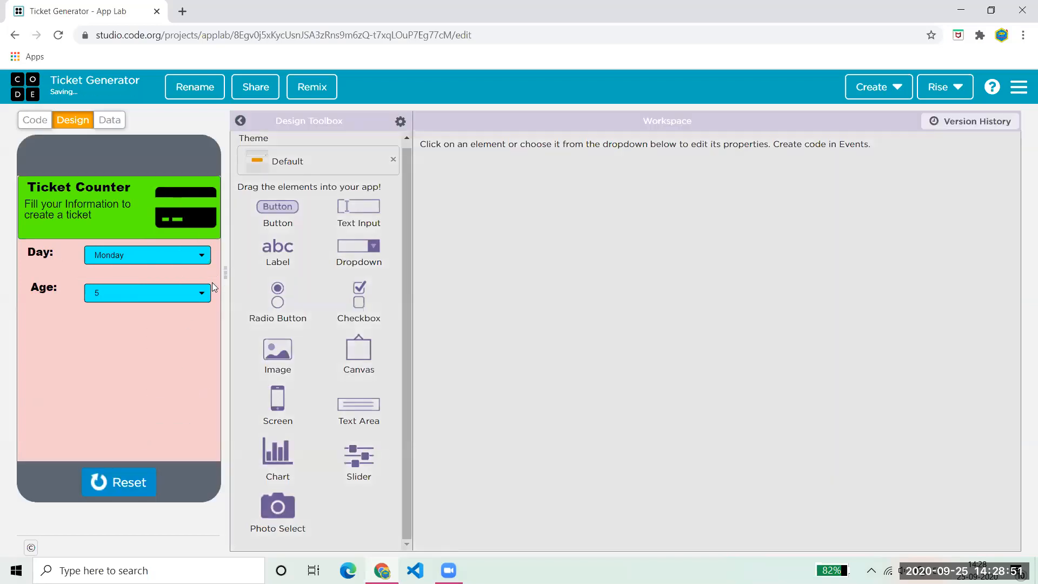
{"action": "left_click", "coordinate": [200, 292]}
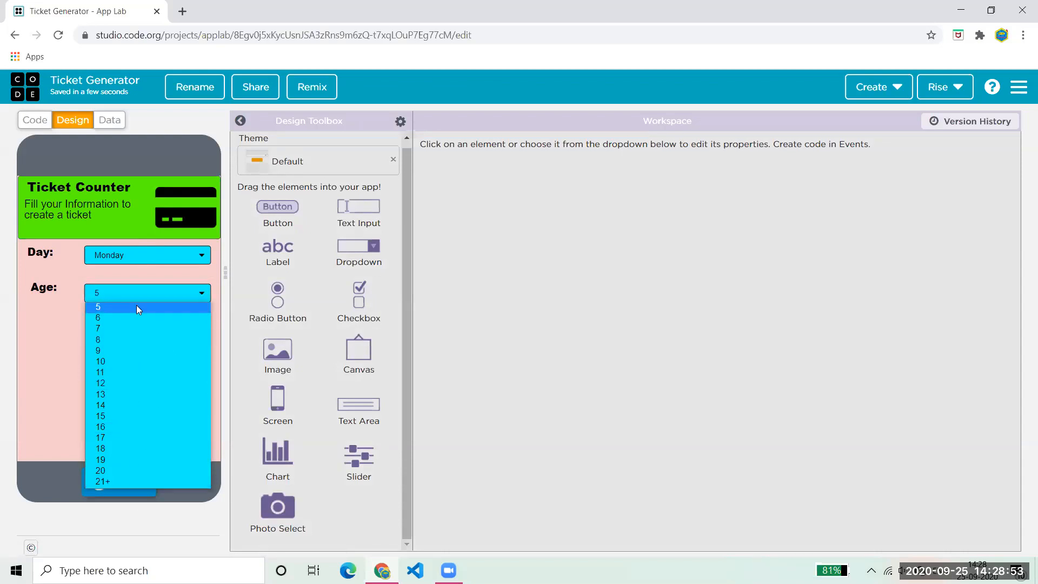
{"action": "left_click", "coordinate": [65, 354]}
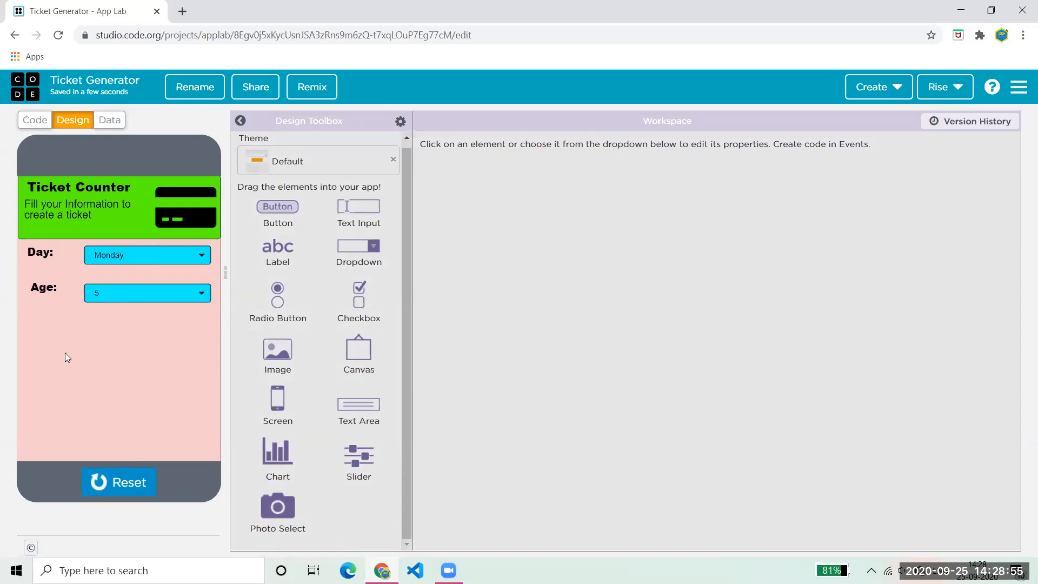
{"action": "left_click", "coordinate": [102, 489]}
{"action": "mouse_move", "coordinate": [42, 289]}
{"action": "left_mouse_down"}
{"action": "mouse_move", "coordinate": [39, 246]}
{"action": "mouse_move", "coordinate": [44, 281]}
{"action": "left_mouse_up"}
{"action": "left_click_drag", "start_coordinate": [113, 294], "coordinate": [114, 285]}
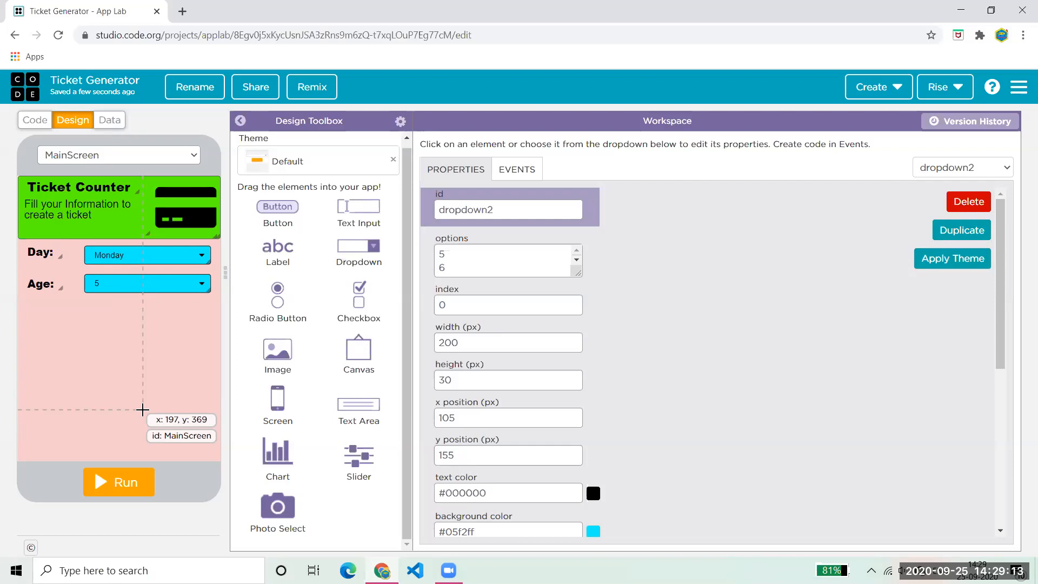
- Duplicate the Age label below the Age row as FunctionLabel with text 'Function:'
{"action": "left_click", "coordinate": [36, 282]}
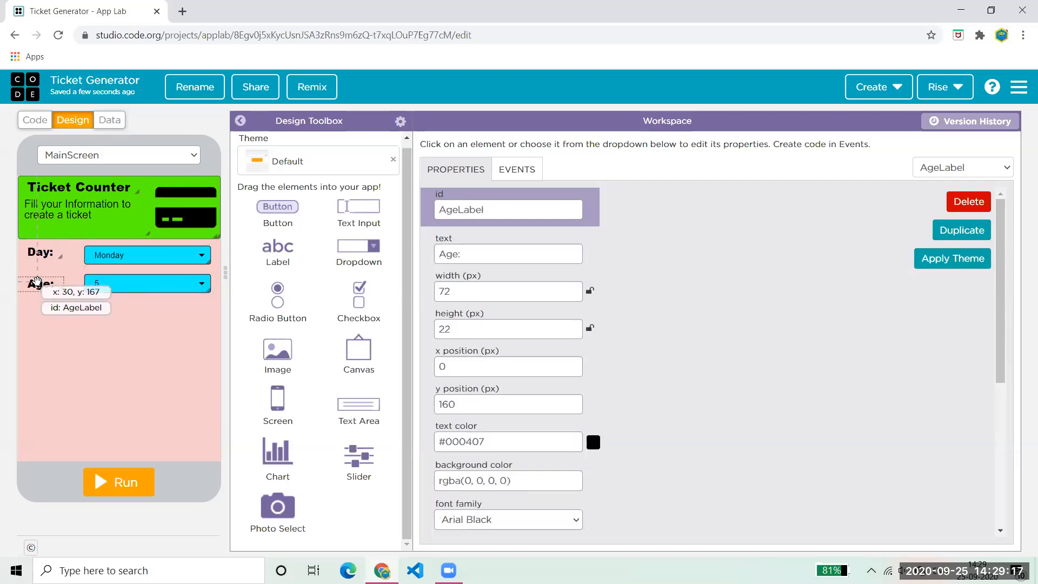
{"action": "key", "text": "ctrl+c"}
{"action": "key", "text": "ctrl+v"}
{"action": "left_click_drag", "start_coordinate": [42, 283], "coordinate": [39, 309]}
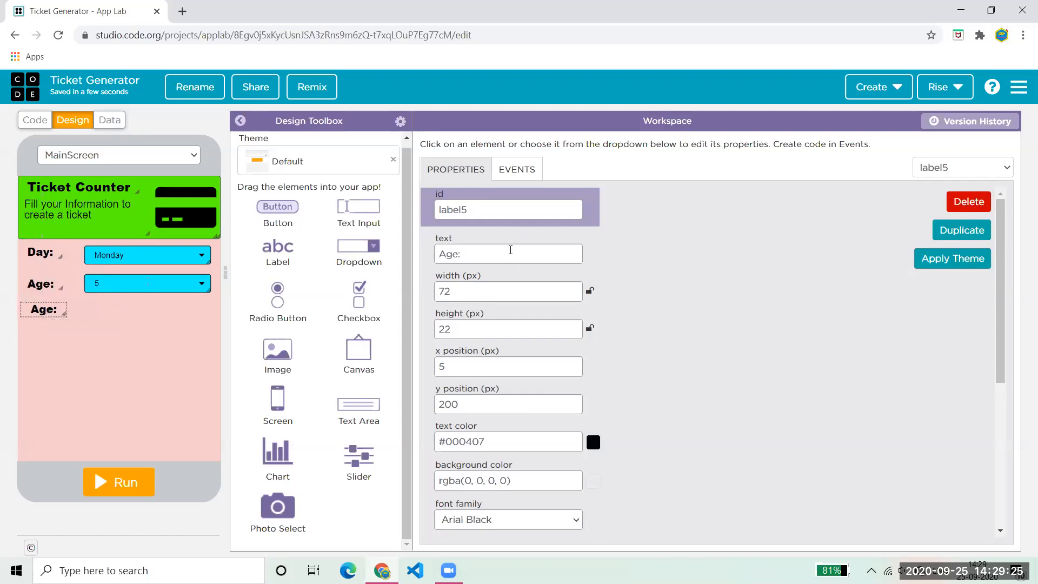
{"action": "left_click_drag", "start_coordinate": [505, 209], "coordinate": [417, 208]}
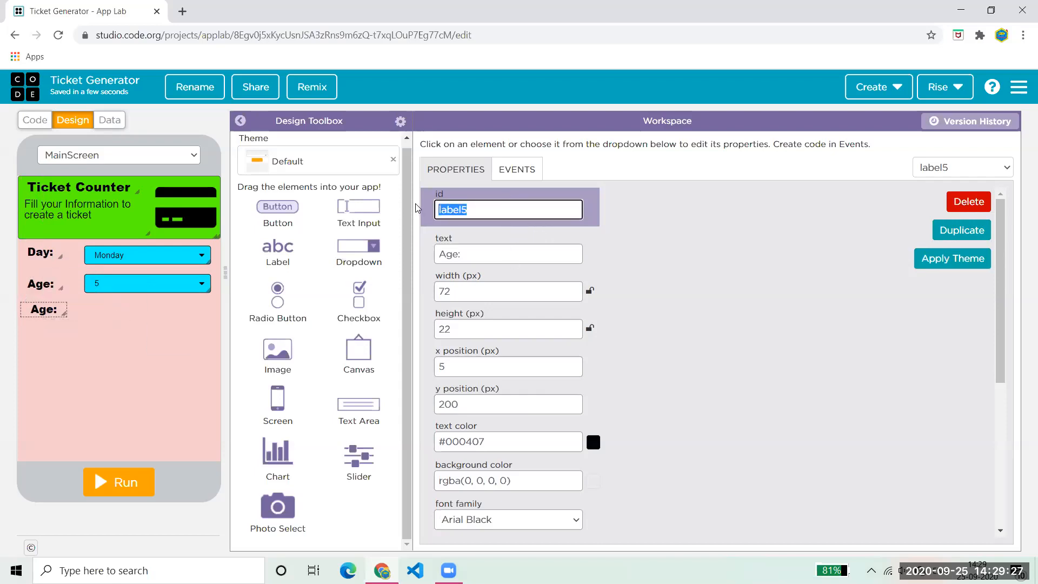
{"action": "type", "text": "F"}
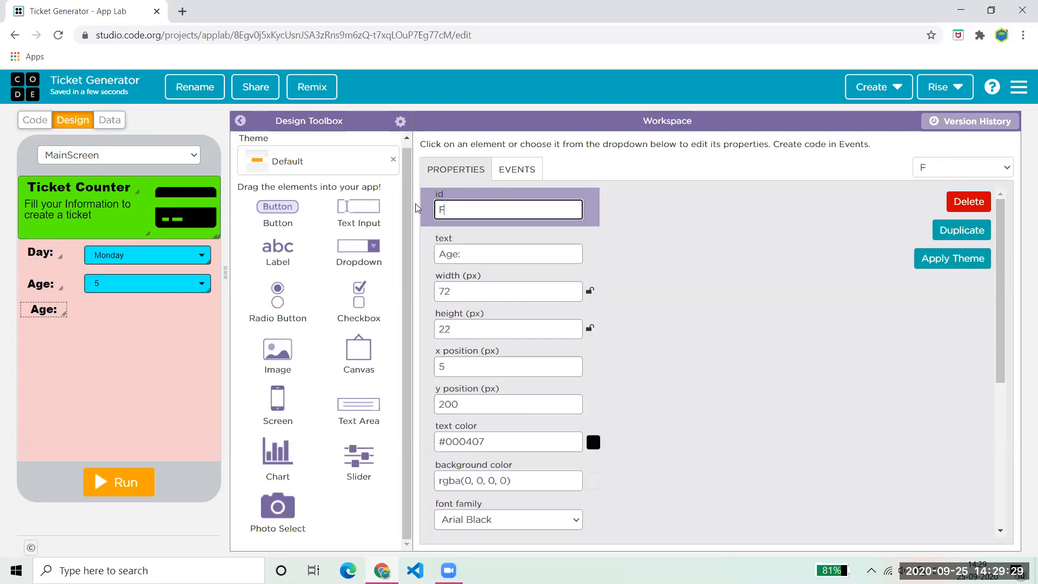
{"action": "type", "text": "unctionLabel"}
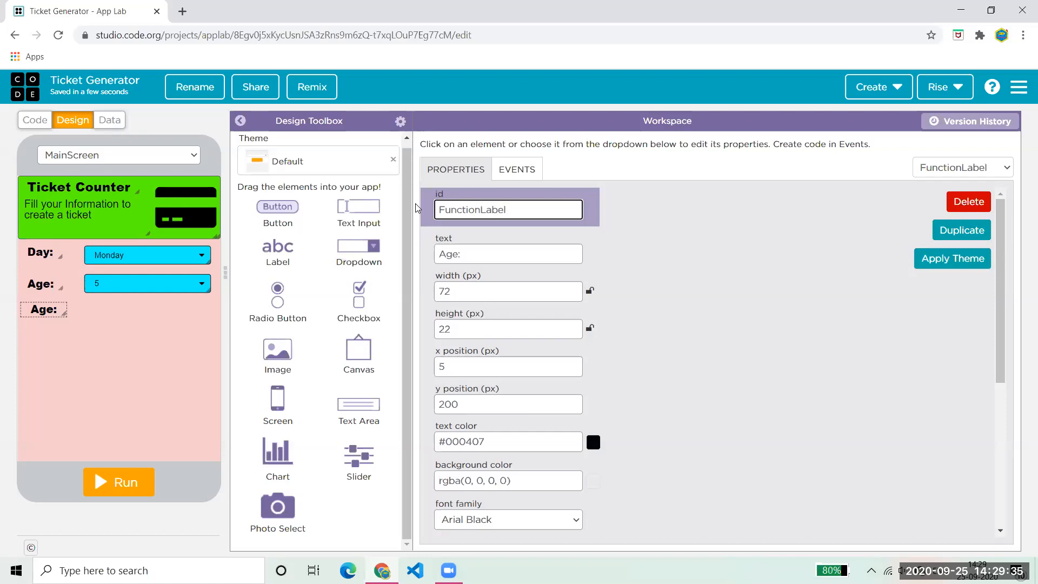
{"action": "key", "text": "Tab"}
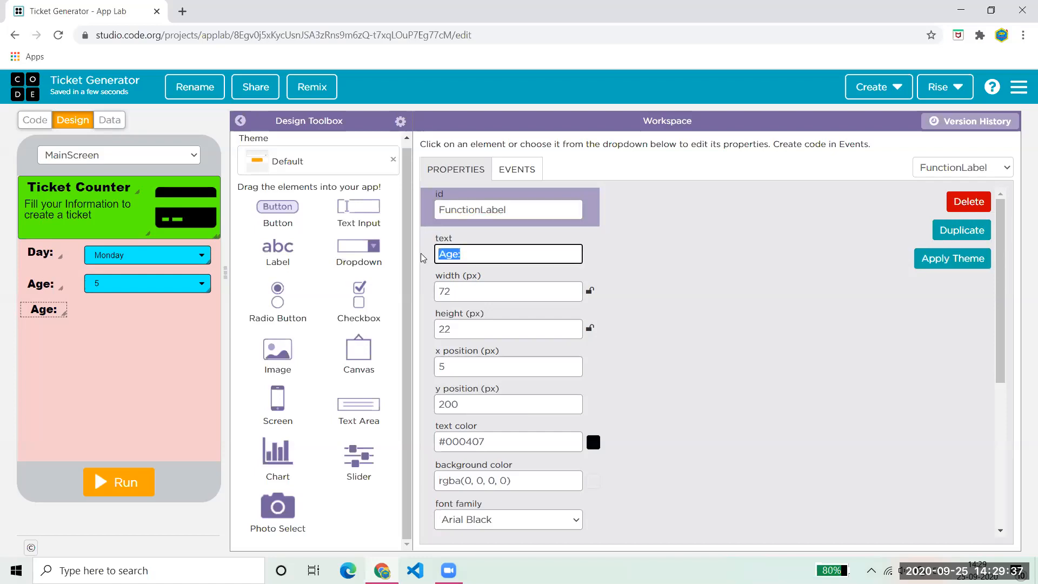
{"action": "type", "text": "Fun"}
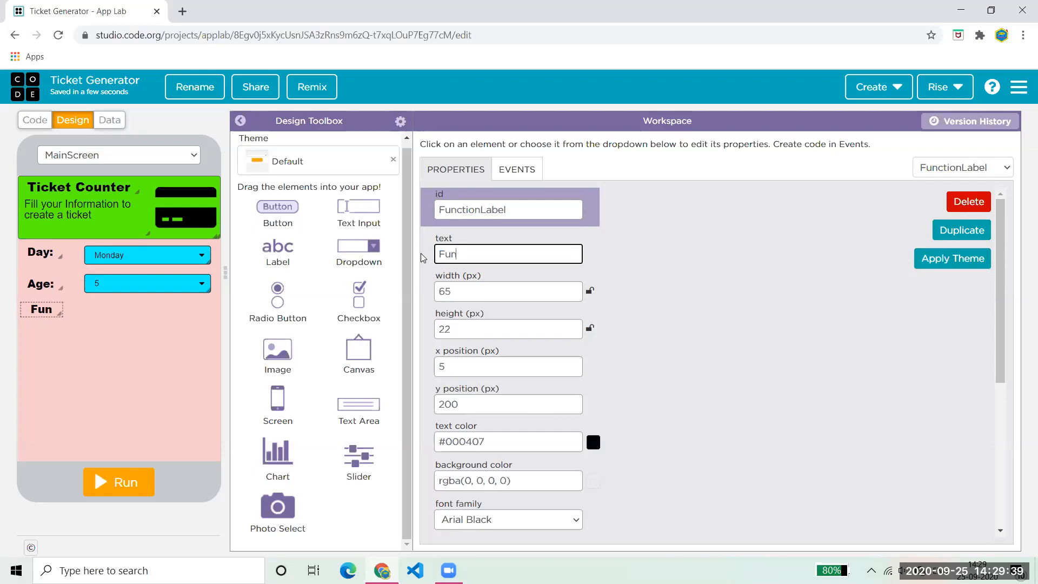
{"action": "type", "text": "ction:"}
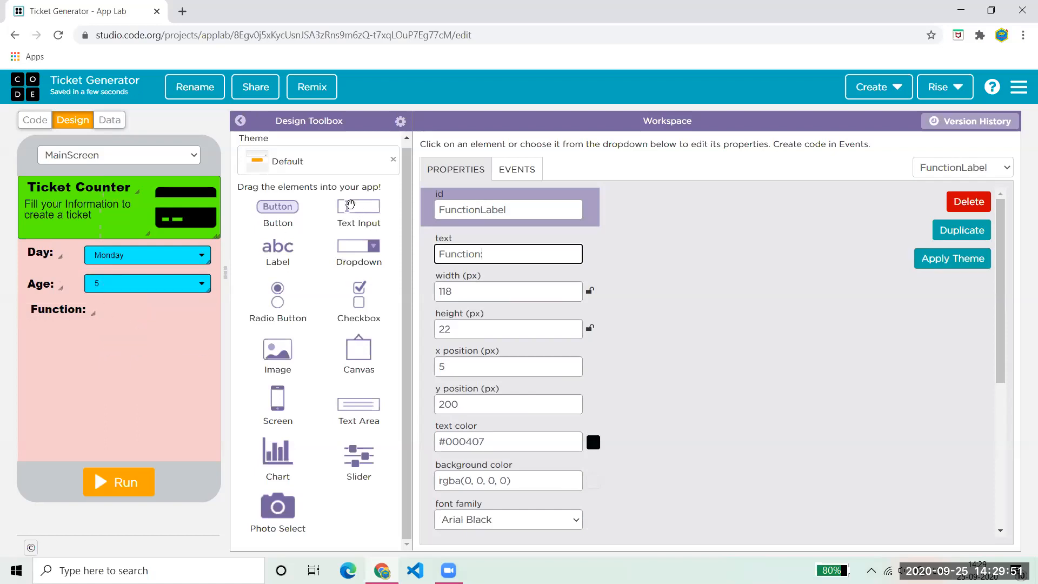
- Place a text input beside the Function label with a cyan #07f9f1 background
{"action": "left_click_drag", "start_coordinate": [349, 203], "coordinate": [165, 308]}
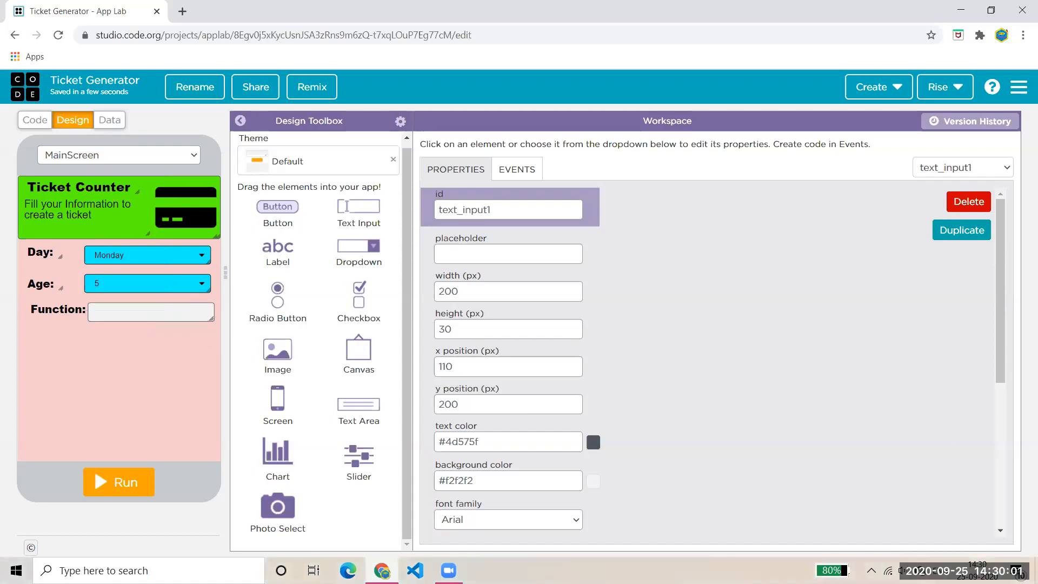
{"action": "scroll", "coordinate": [1000, 326], "scroll_direction": "down", "scroll_amount": 1}
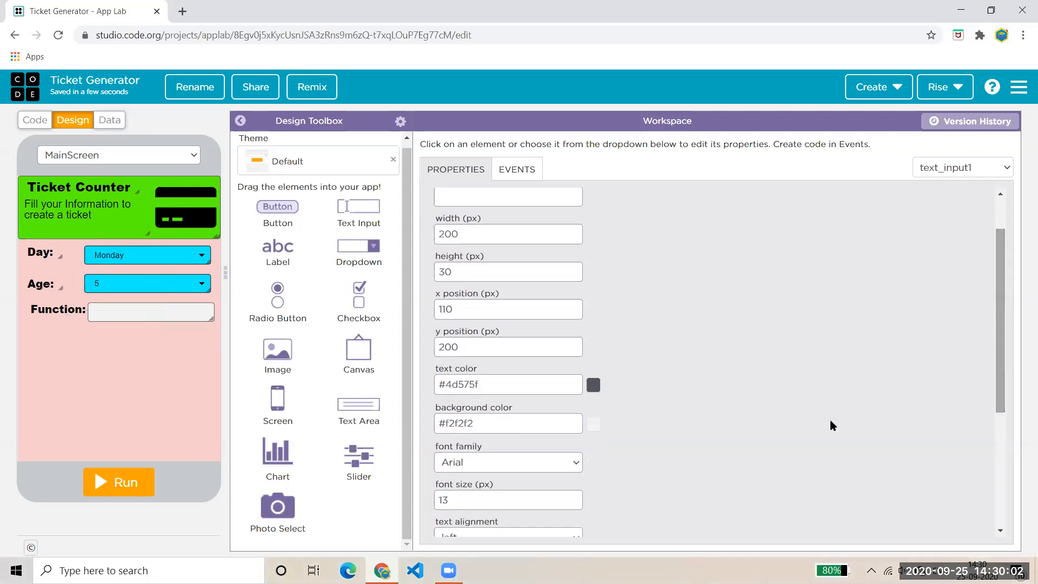
{"action": "left_click", "coordinate": [593, 424]}
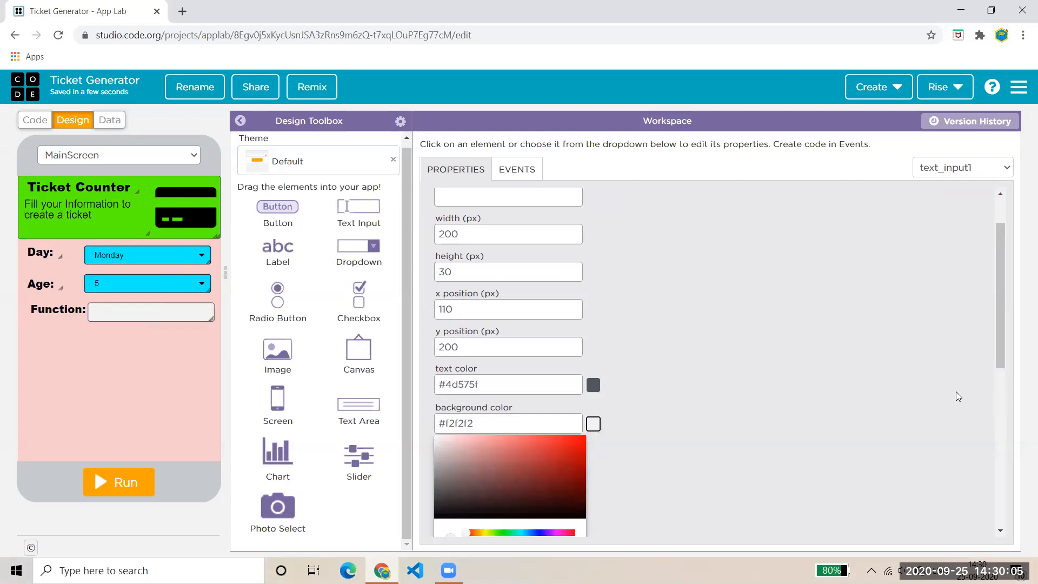
{"action": "left_click_drag", "start_coordinate": [568, 533], "coordinate": [521, 533]}
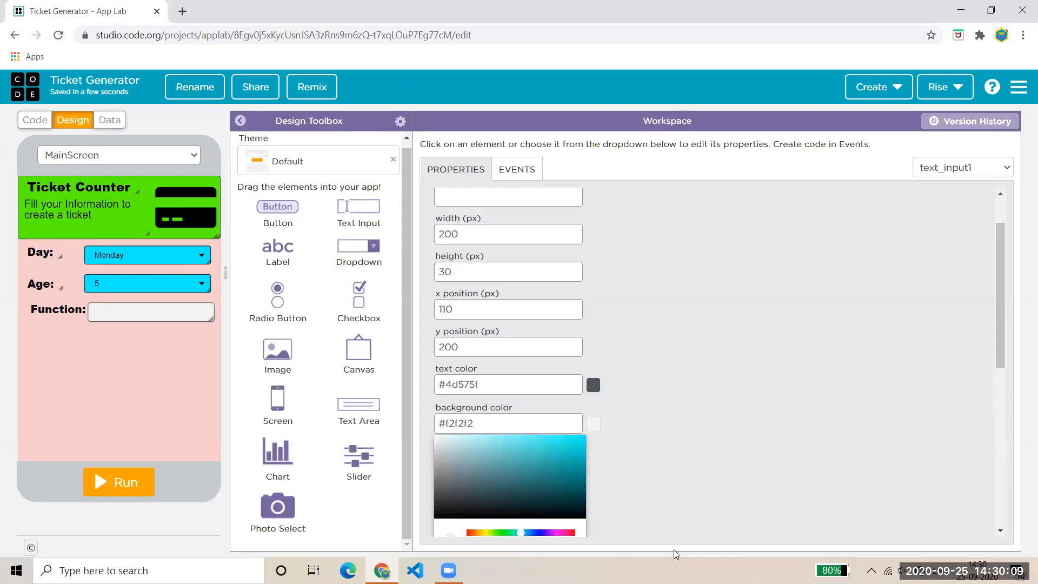
{"action": "left_click", "coordinate": [536, 470]}
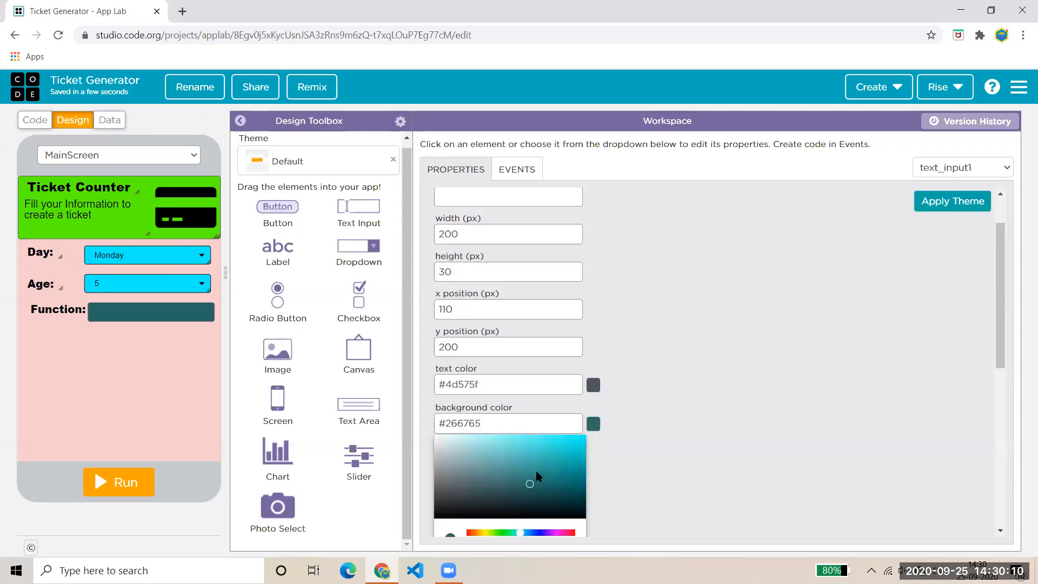
{"action": "left_click", "coordinate": [581, 437]}
{"action": "left_click", "coordinate": [582, 437]}
{"action": "left_click", "coordinate": [657, 456]}
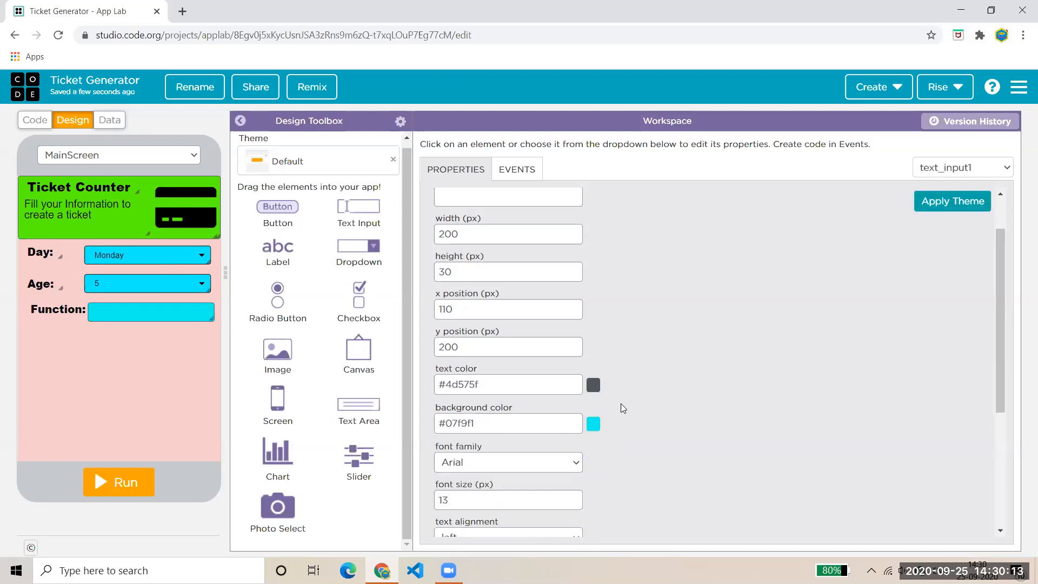
- Make the Function input's text colour nearly black
{"action": "left_click", "coordinate": [593, 384]}
{"action": "left_click_drag", "start_coordinate": [526, 457], "coordinate": [586, 482]}
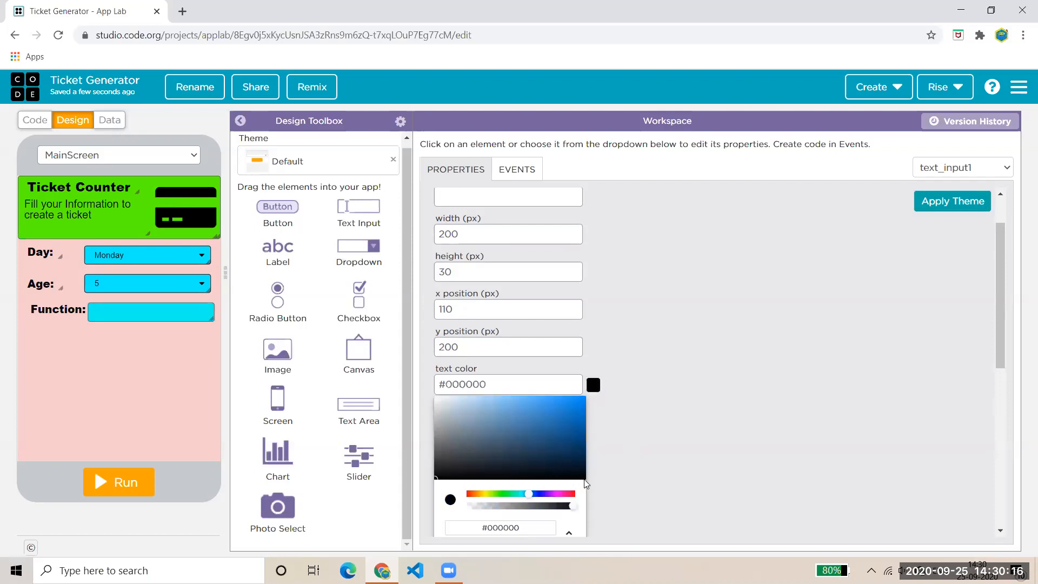
{"action": "left_click", "coordinate": [667, 479]}
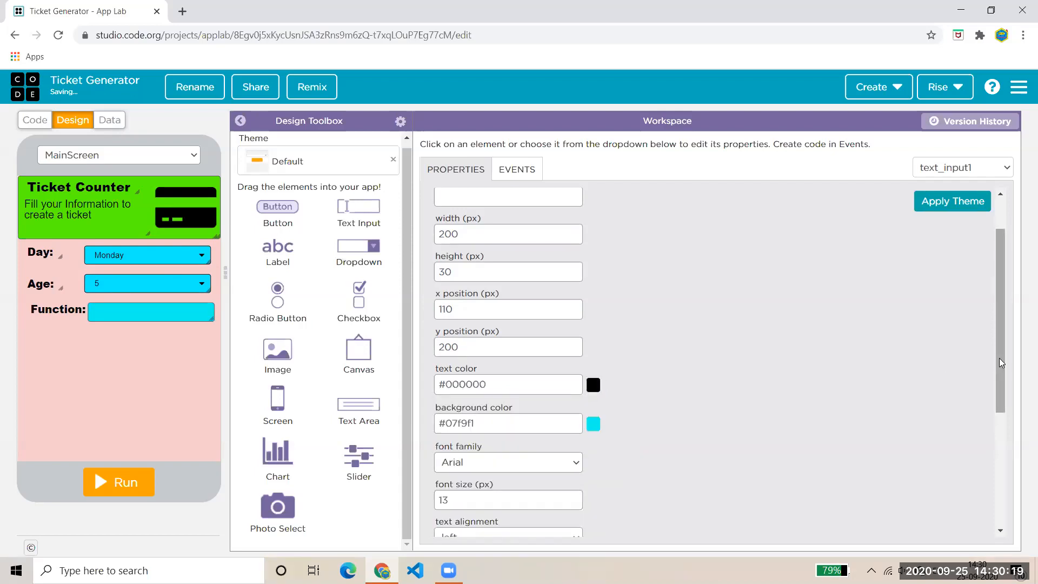
{"action": "left_click_drag", "start_coordinate": [995, 289], "coordinate": [996, 230]}
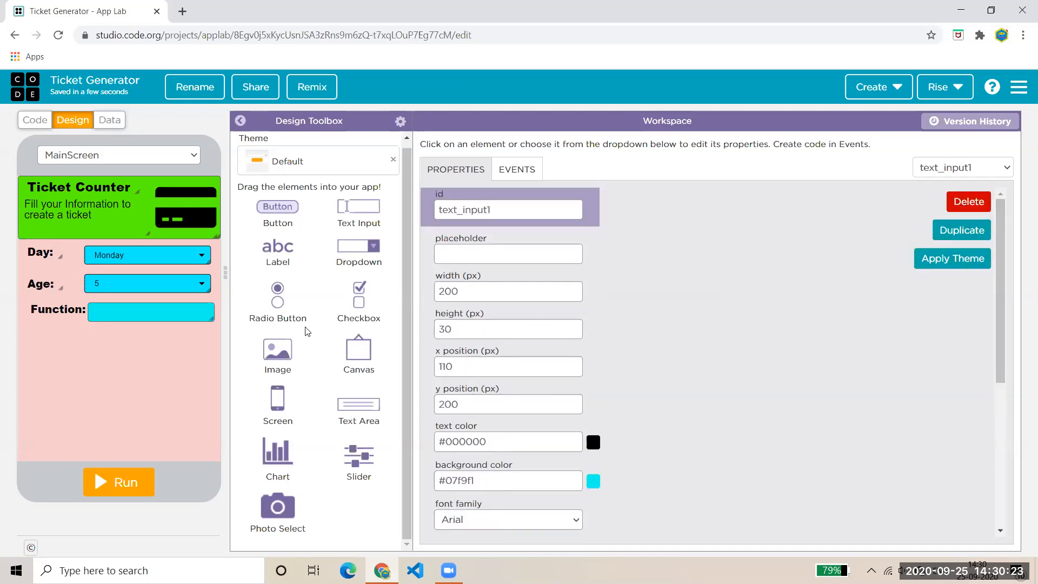
- Nudge the Function input up to y 195 and test typing into it in the running app
{"action": "mouse_move", "coordinate": [155, 311]}
{"action": "left_mouse_down"}
{"action": "mouse_move", "coordinate": [135, 296]}
{"action": "mouse_move", "coordinate": [156, 308]}
{"action": "left_mouse_up"}
{"action": "left_click", "coordinate": [442, 253]}
{"action": "type", "text": "adg"}
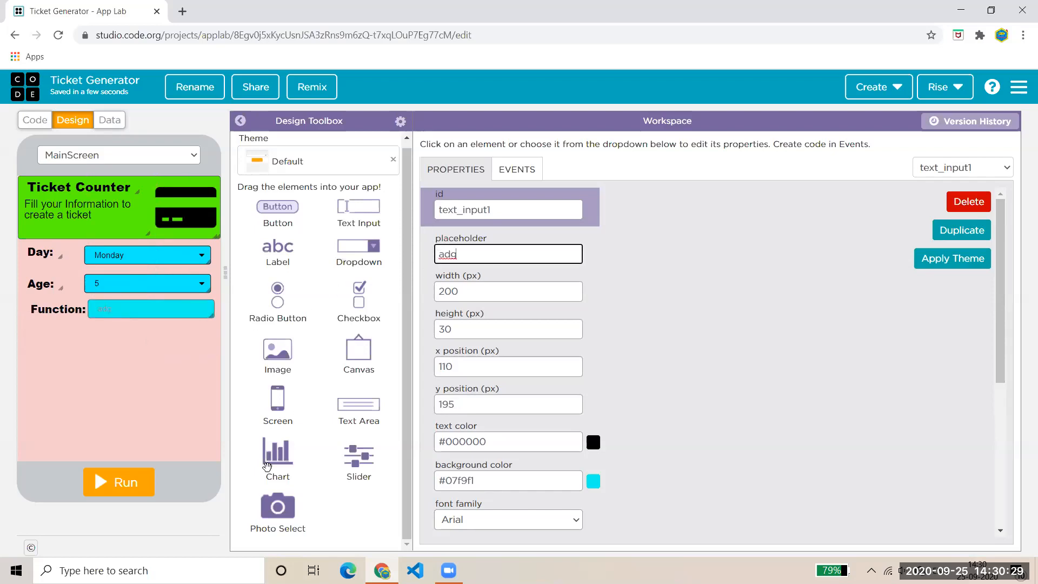
{"action": "left_click", "coordinate": [130, 481]}
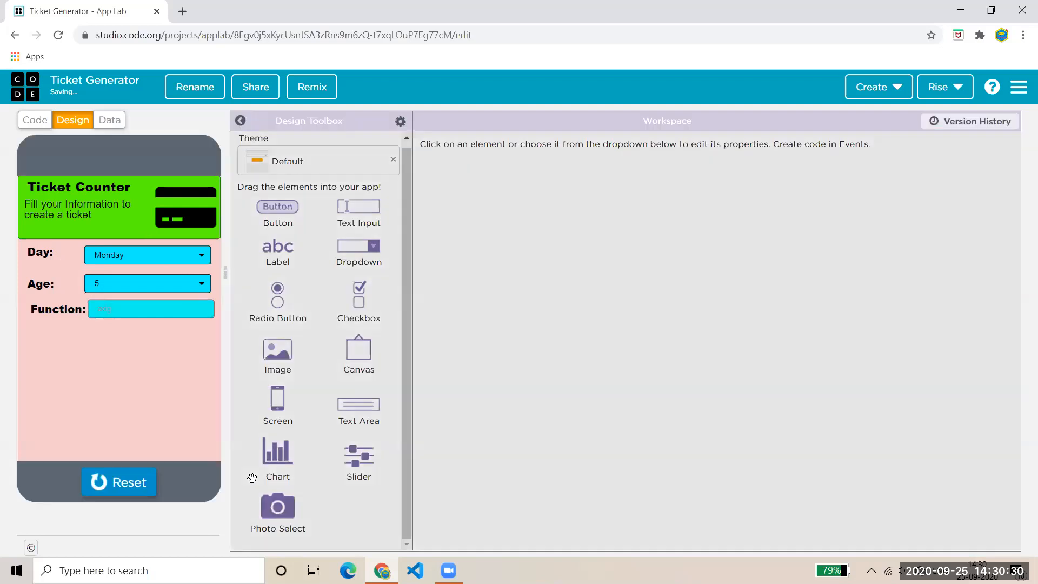
{"action": "left_click", "coordinate": [112, 310]}
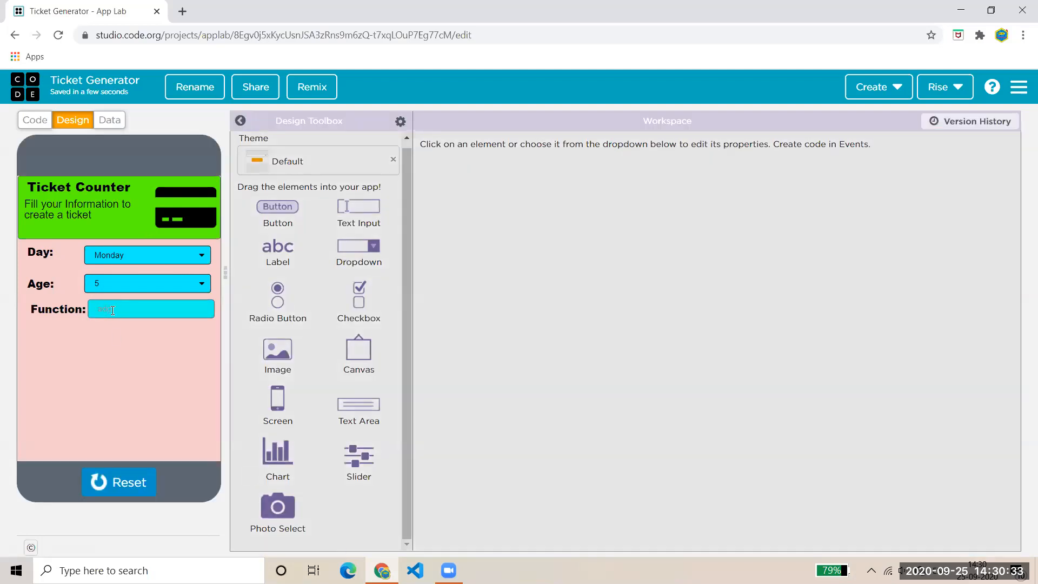
{"action": "type", "text": "v"}
{"action": "left_click", "coordinate": [118, 481]}
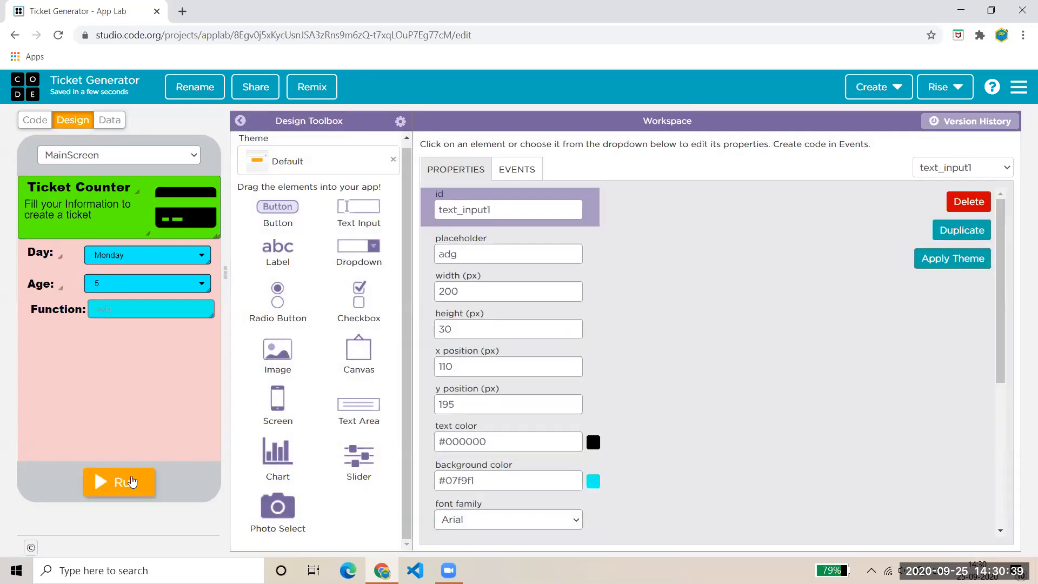
- Set the Function input's placeholder to 'Write for what purpose'
{"action": "double_click", "coordinate": [516, 258]}
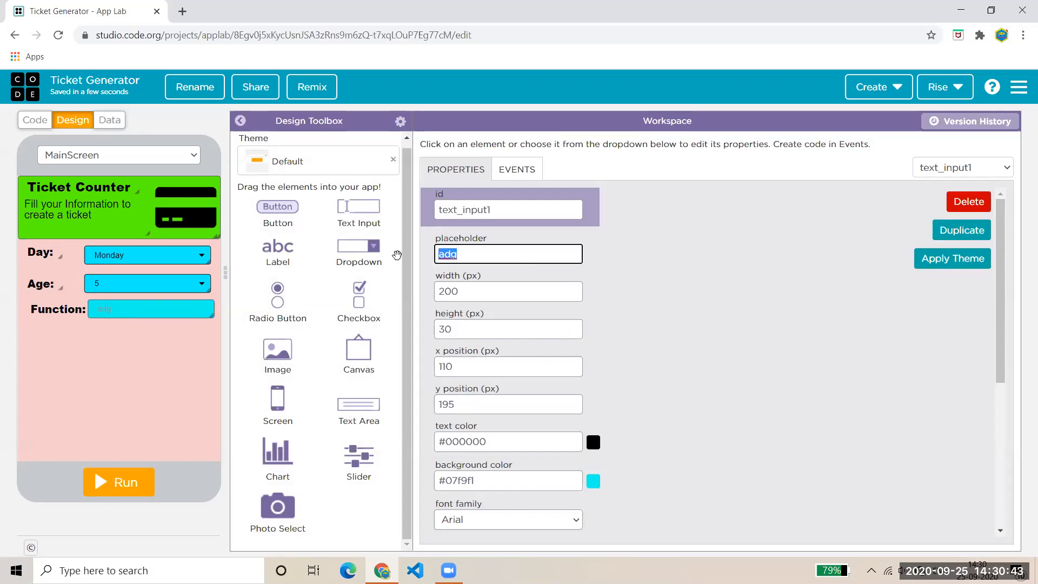
{"action": "type", "text": "S"}
{"action": "type", "text": "Wri"}
{"action": "type", "text": "te "}
{"action": "type", "text": "w"}
{"action": "key", "text": "BackSpace"}
{"action": "type", "text": "for what purpose"}
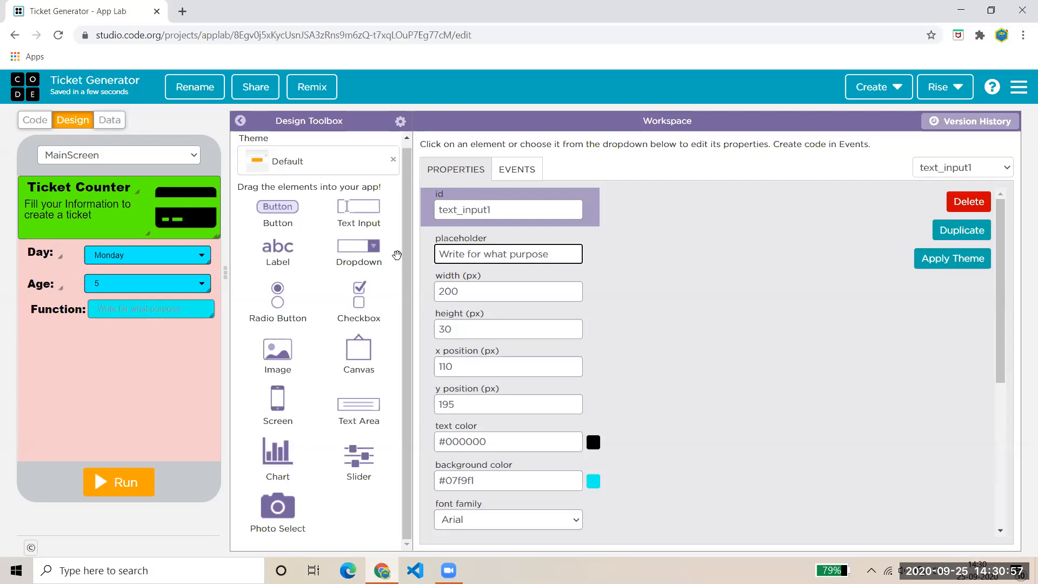
{"action": "left_click_drag", "start_coordinate": [494, 213], "coordinate": [258, 254]}
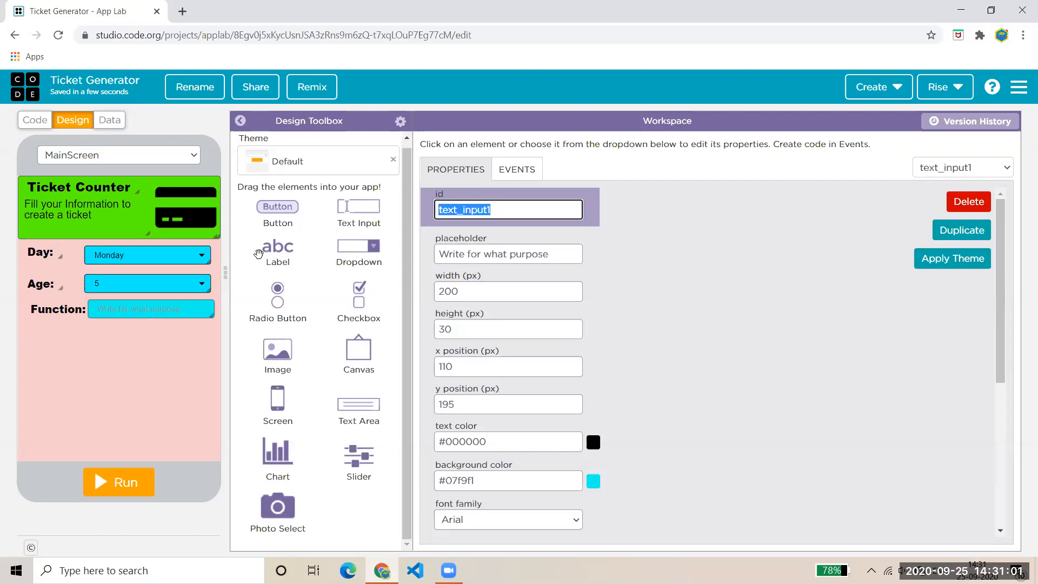
- Replace the input's id text_input1 with FunctionInput and confirm it
{"action": "type", "text": "FunctionInput"}
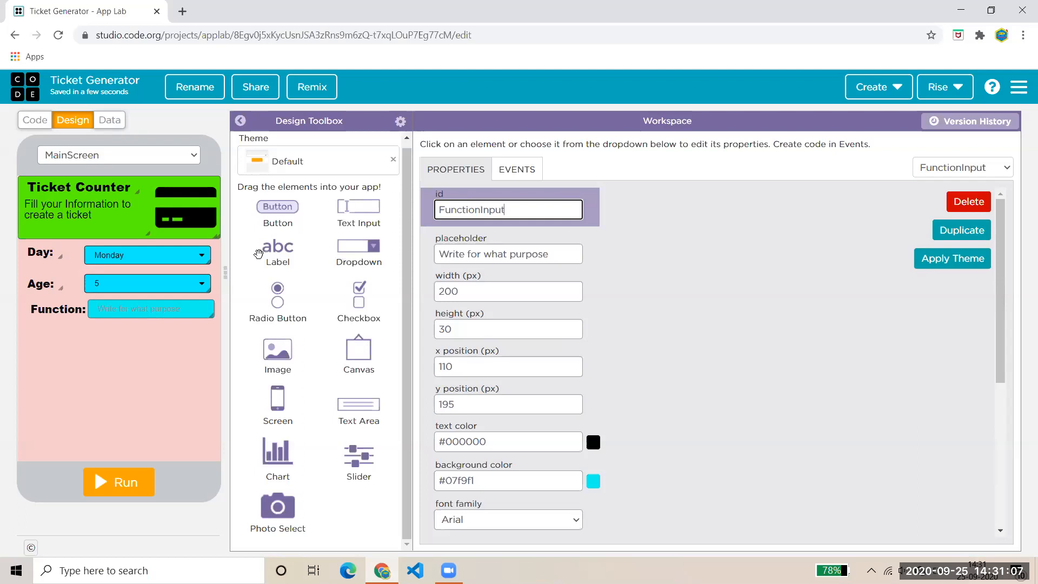
{"action": "left_click", "coordinate": [723, 333]}
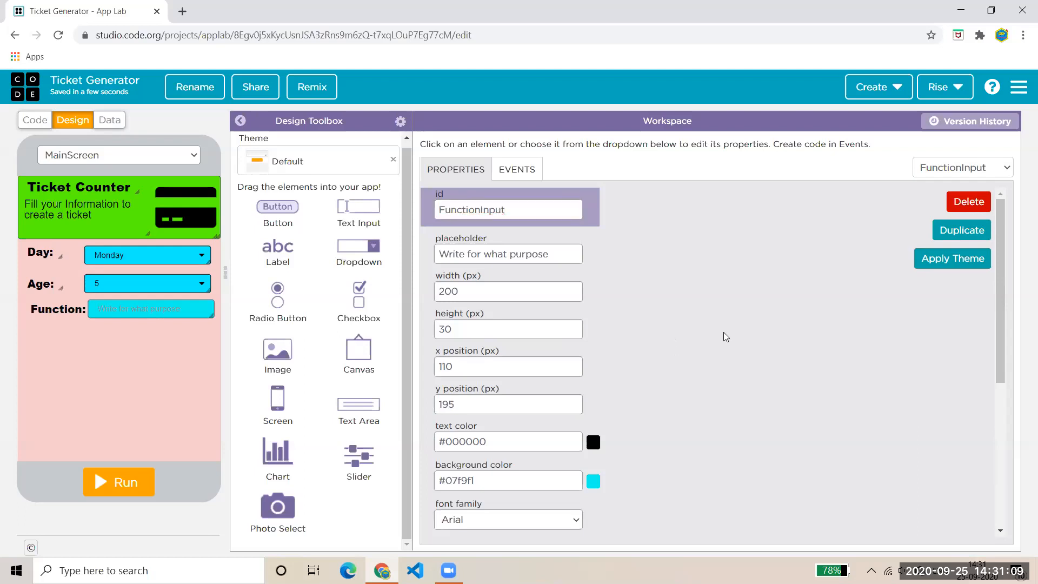
{"action": "left_click_drag", "start_coordinate": [998, 378], "coordinate": [998, 464]}
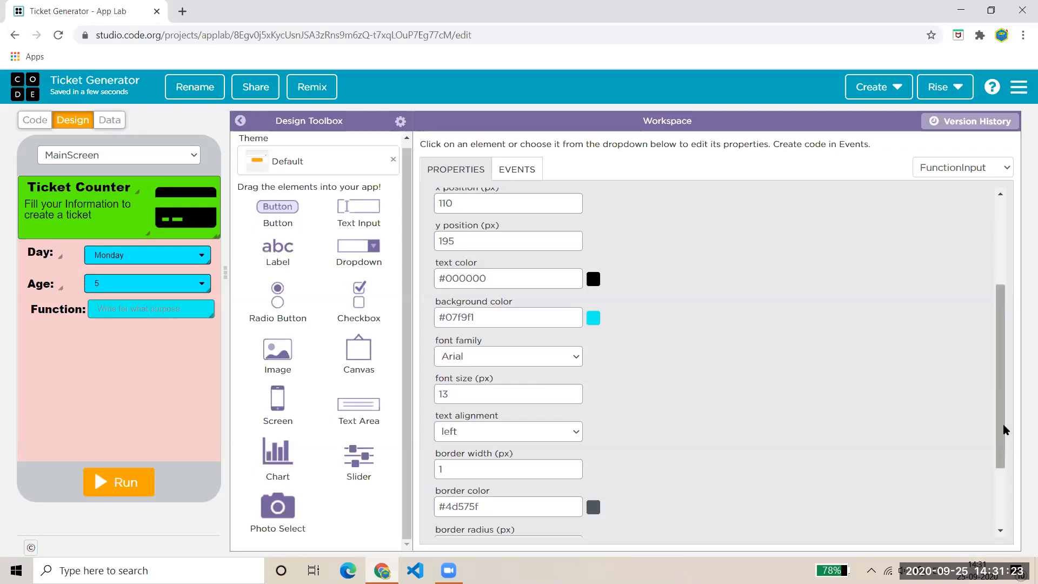
{"action": "left_click_drag", "start_coordinate": [998, 426], "coordinate": [966, 286]}
- Change the Function input's background from cyan to white #ffffff, keeping its black text
{"action": "left_click", "coordinate": [594, 482]}
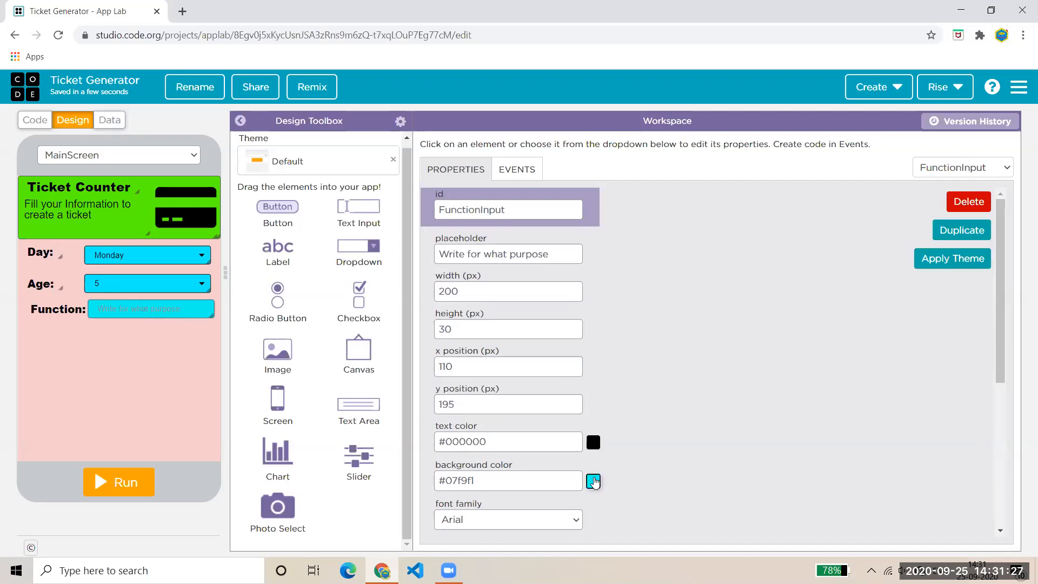
{"action": "key", "text": "ctrl+z"}
{"action": "key", "text": "ctrl+z"}
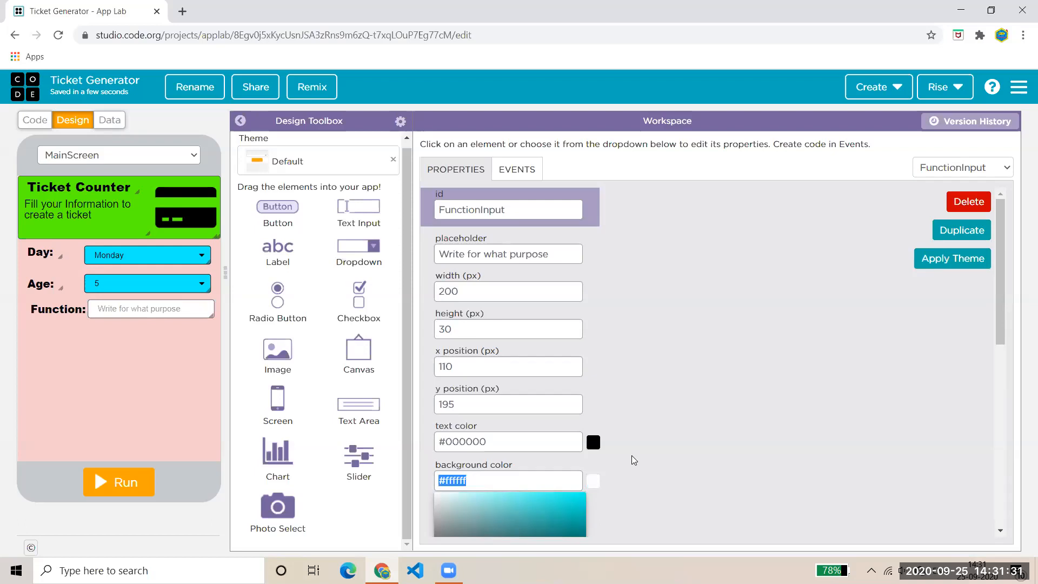
{"action": "left_click", "coordinate": [626, 448]}
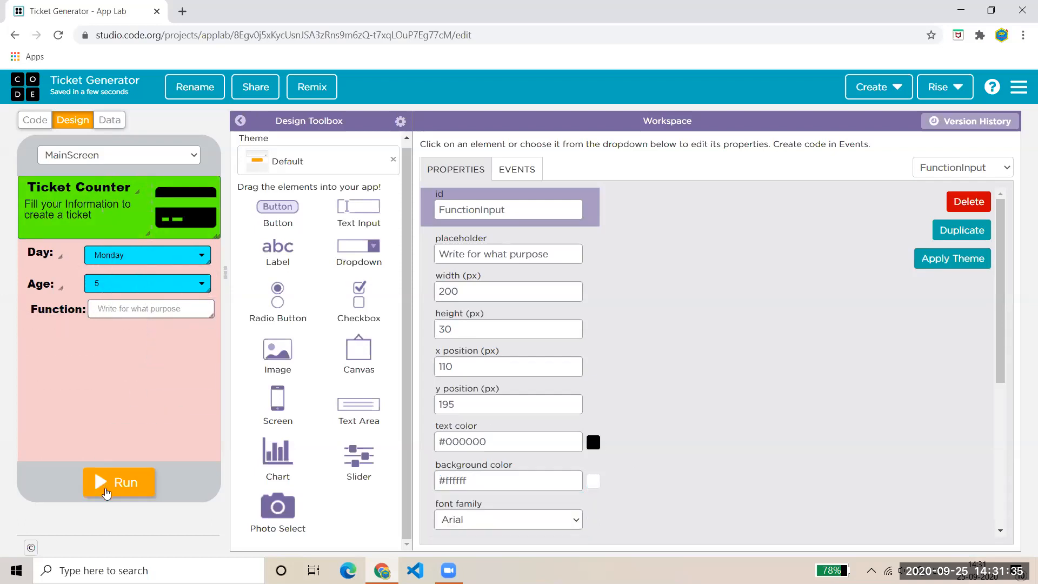
{"action": "left_click", "coordinate": [41, 309]}
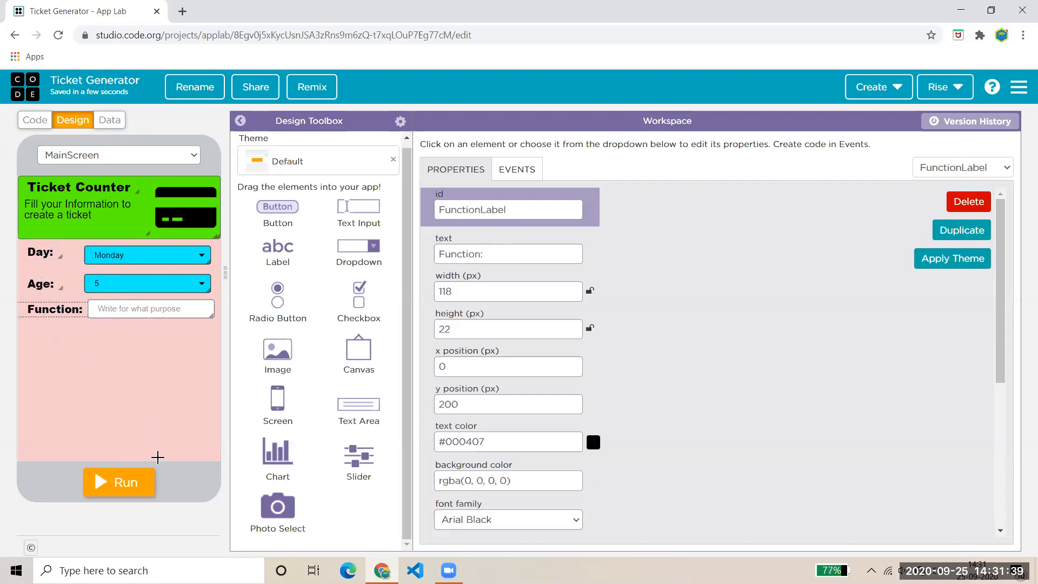
- Add a new button to the ticket screen and select the green header element
{"action": "left_click_drag", "start_coordinate": [284, 211], "coordinate": [109, 371]}
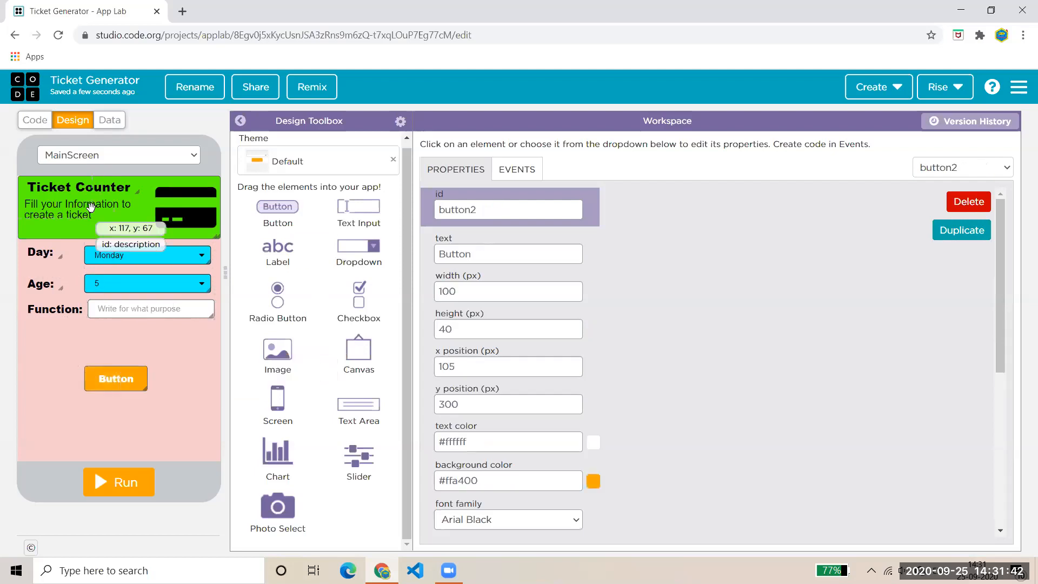
{"action": "left_click", "coordinate": [111, 225]}
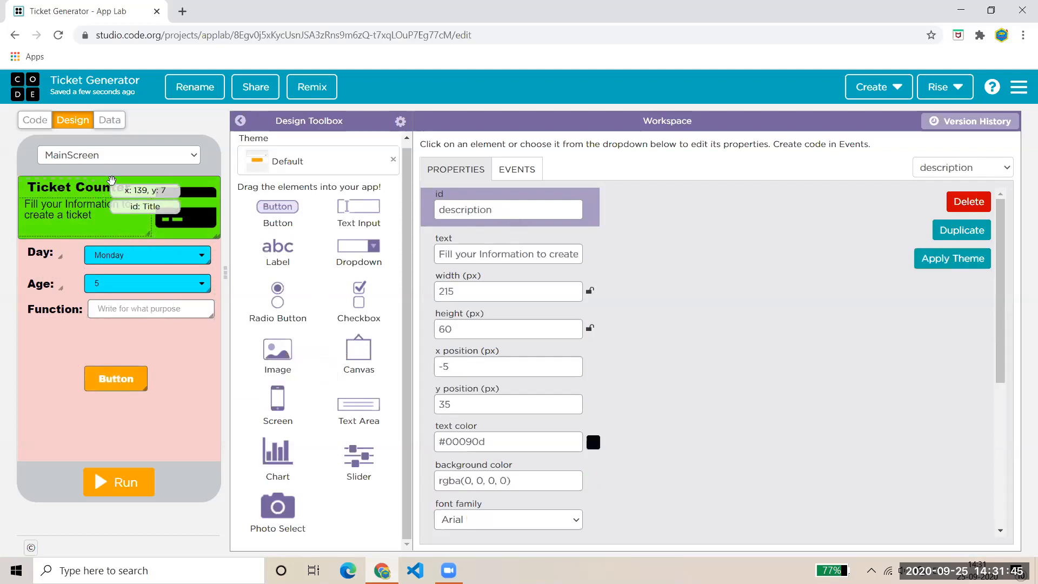
{"action": "left_click", "coordinate": [152, 179]}
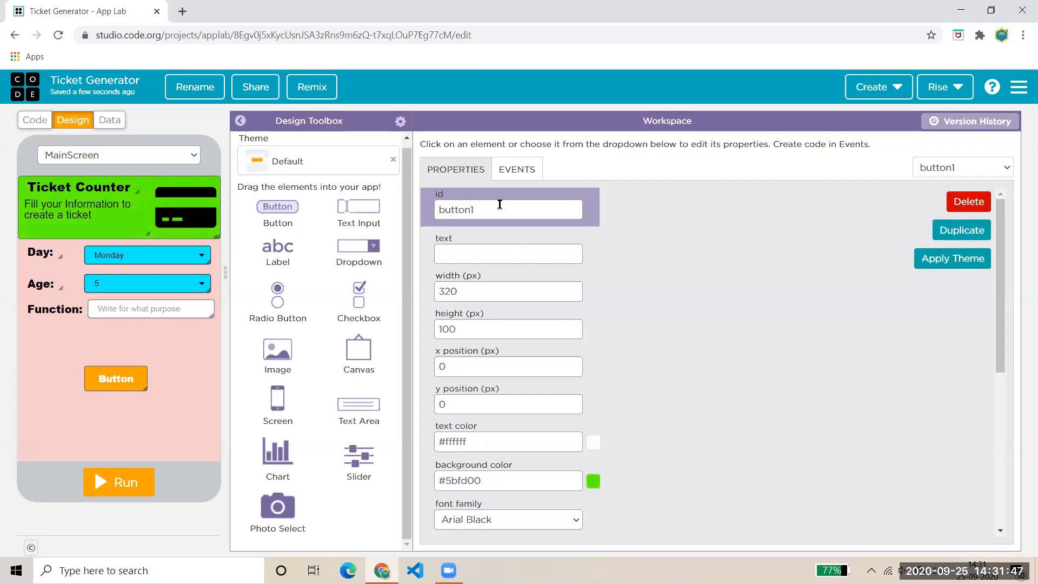
- Rename the header's id to Background and move the orange button under the Function input
{"action": "double_click", "coordinate": [500, 204]}
{"action": "type", "text": "Bac"}
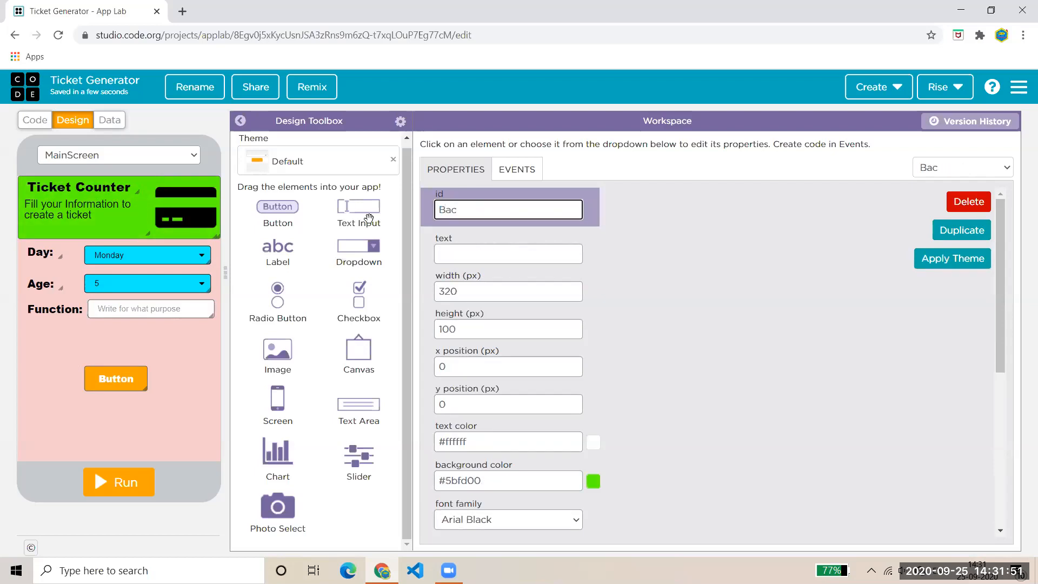
{"action": "type", "text": "k"}
{"action": "type", "text": "round"}
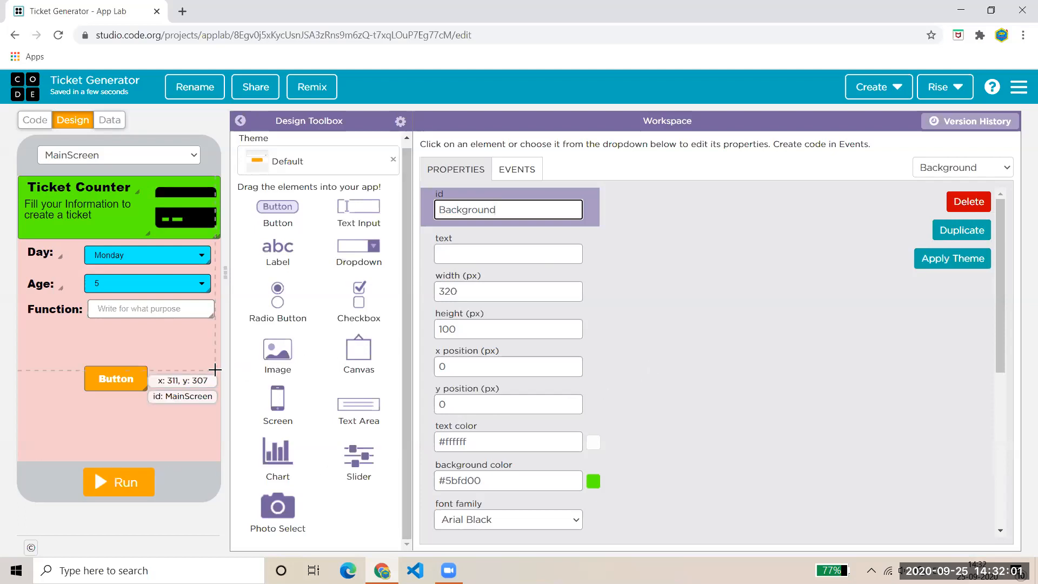
{"action": "left_click_drag", "start_coordinate": [138, 375], "coordinate": [182, 349]}
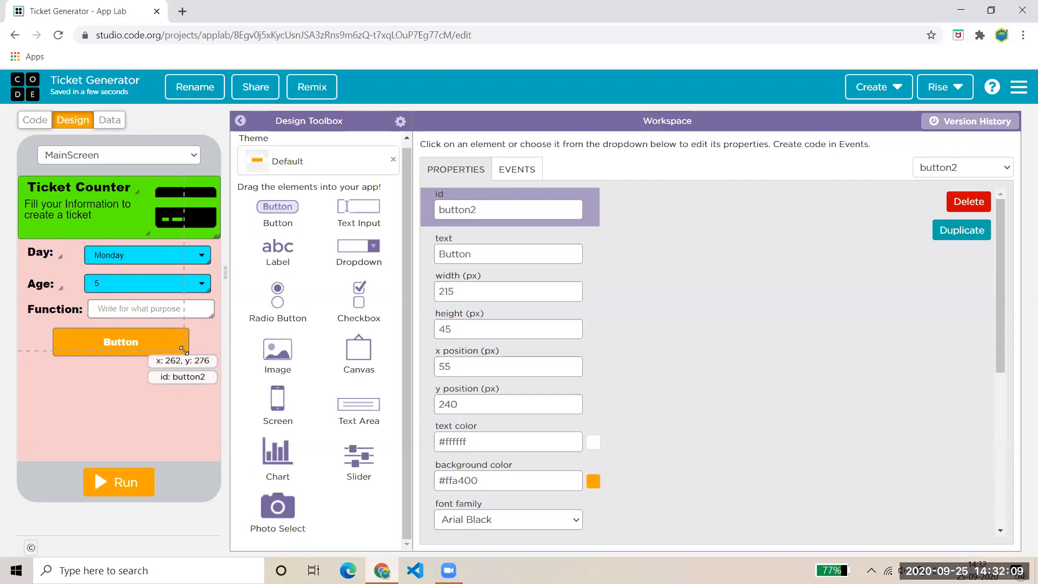
- Set the orange button's text to 'Create Ticket' and its id to OutputButton, then add another button
{"action": "double_click", "coordinate": [531, 252]}
{"action": "type", "text": "Creat"}
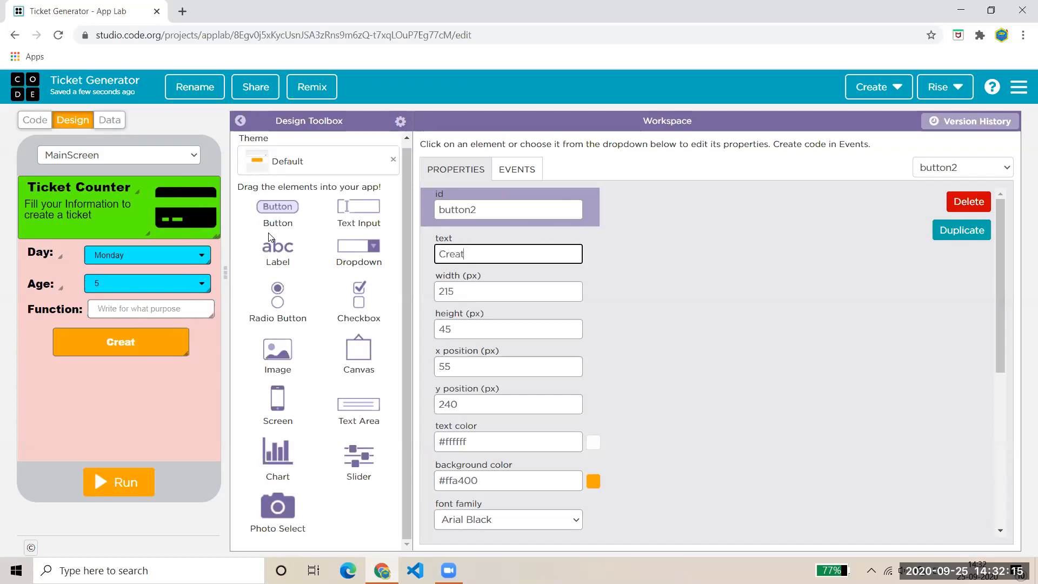
{"action": "type", "text": "e Ticket"}
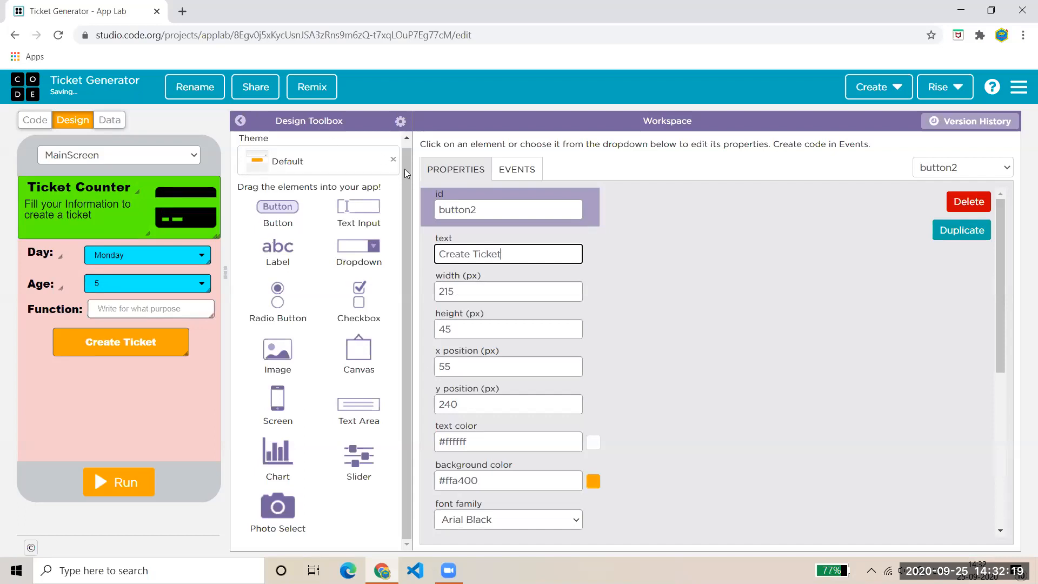
{"action": "double_click", "coordinate": [463, 210]}
{"action": "type", "text": "B"}
{"action": "key", "text": "BackSpace"}
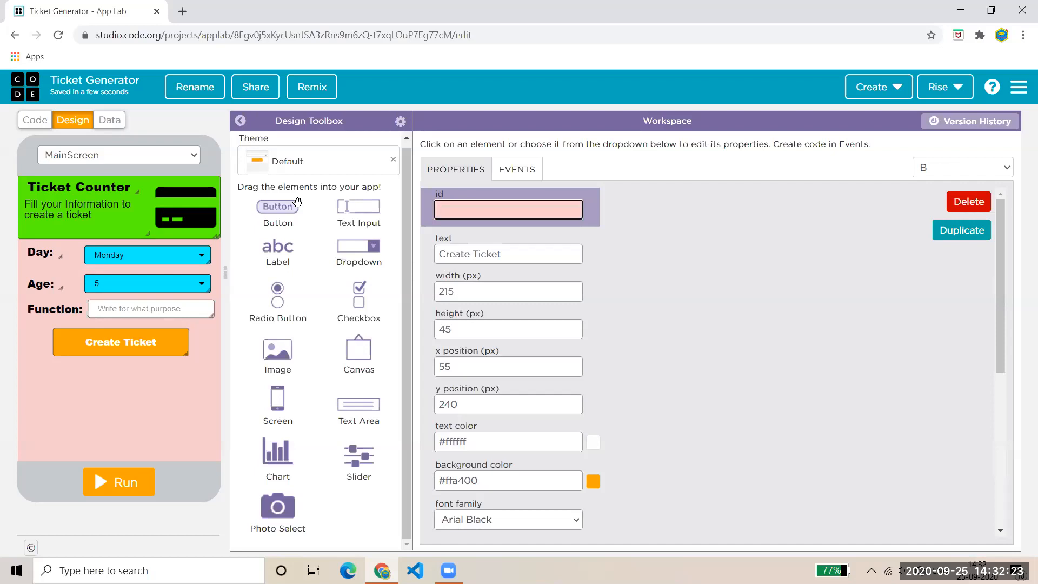
{"action": "type", "text": "OutputButton"}
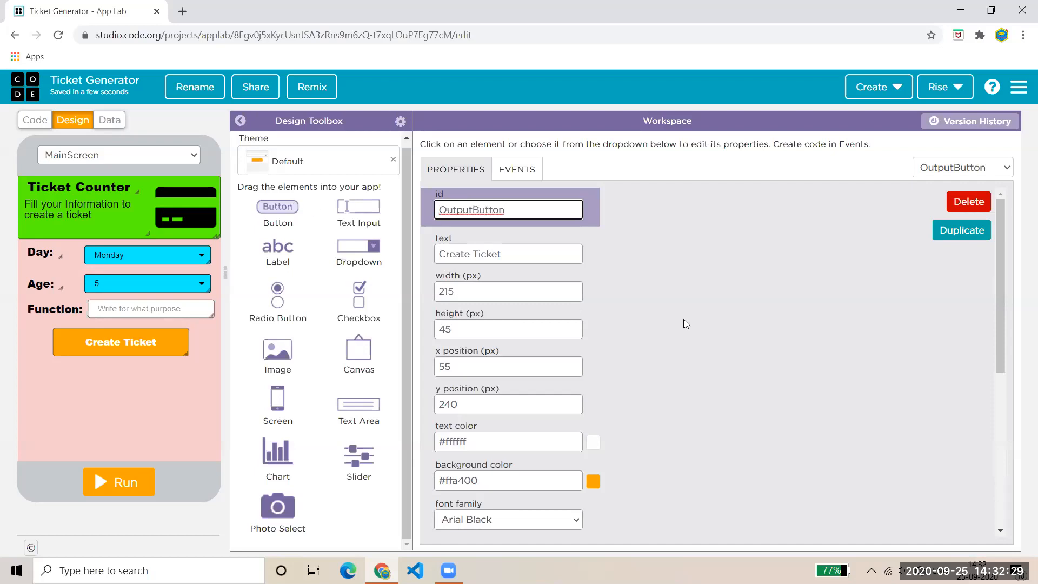
{"action": "left_click_drag", "start_coordinate": [298, 204], "coordinate": [186, 320]}
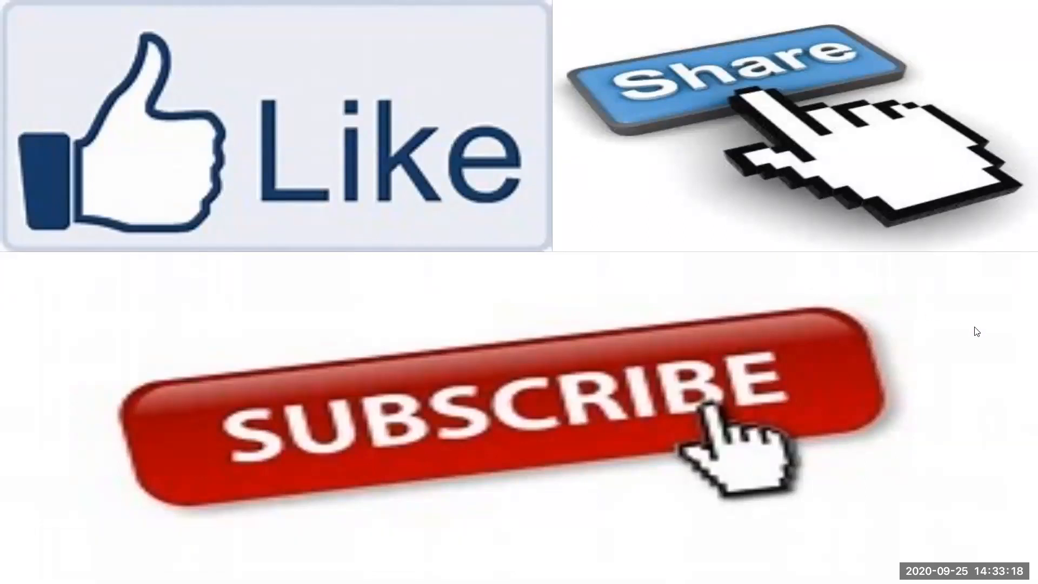
- Advance the outro presentation to Slide 2, the green 'Made for you' end card
{"action": "mouse_move", "coordinate": [718, 504]}
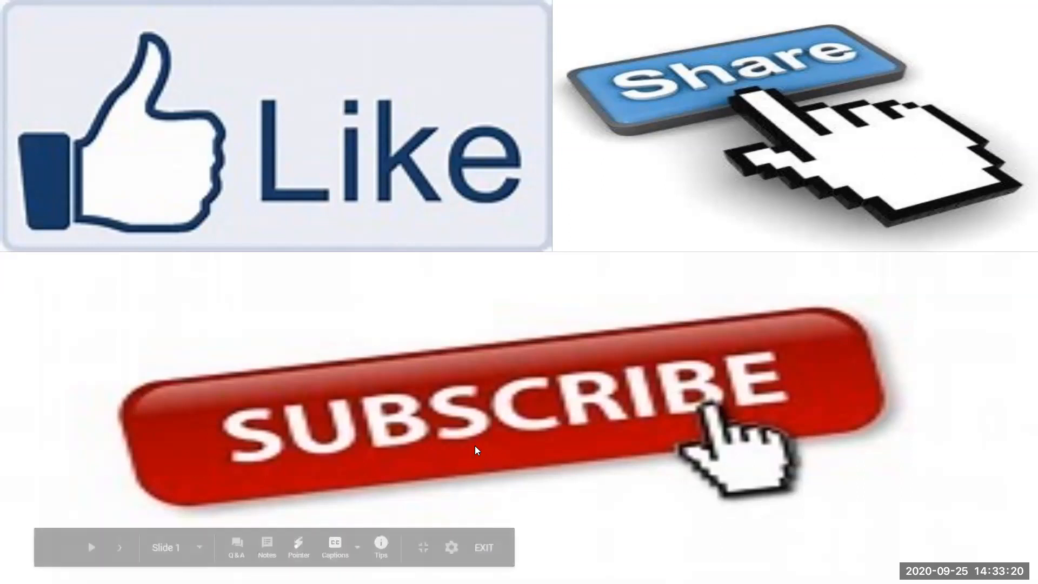
{"action": "left_click", "coordinate": [445, 440]}
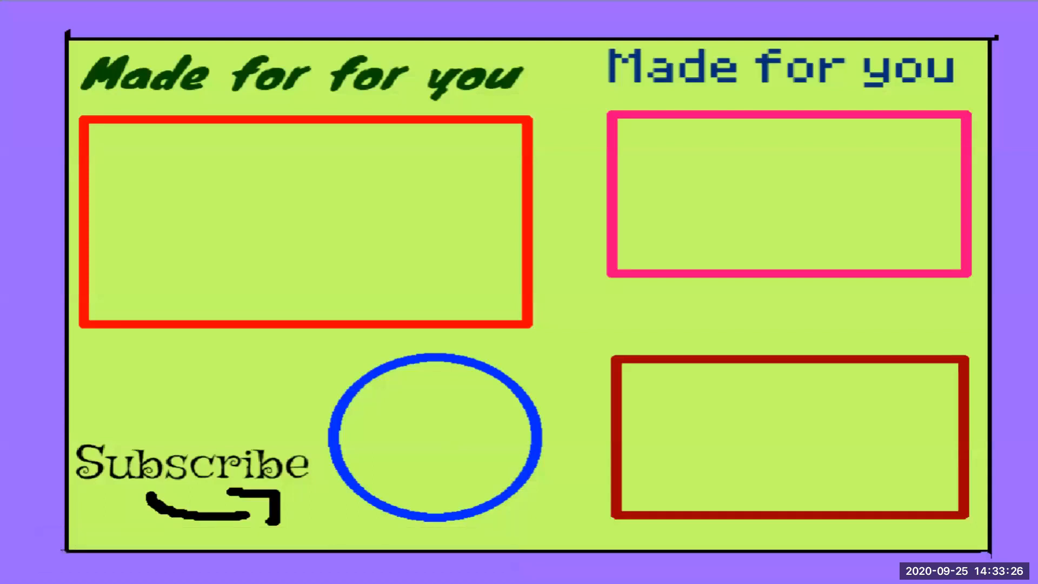